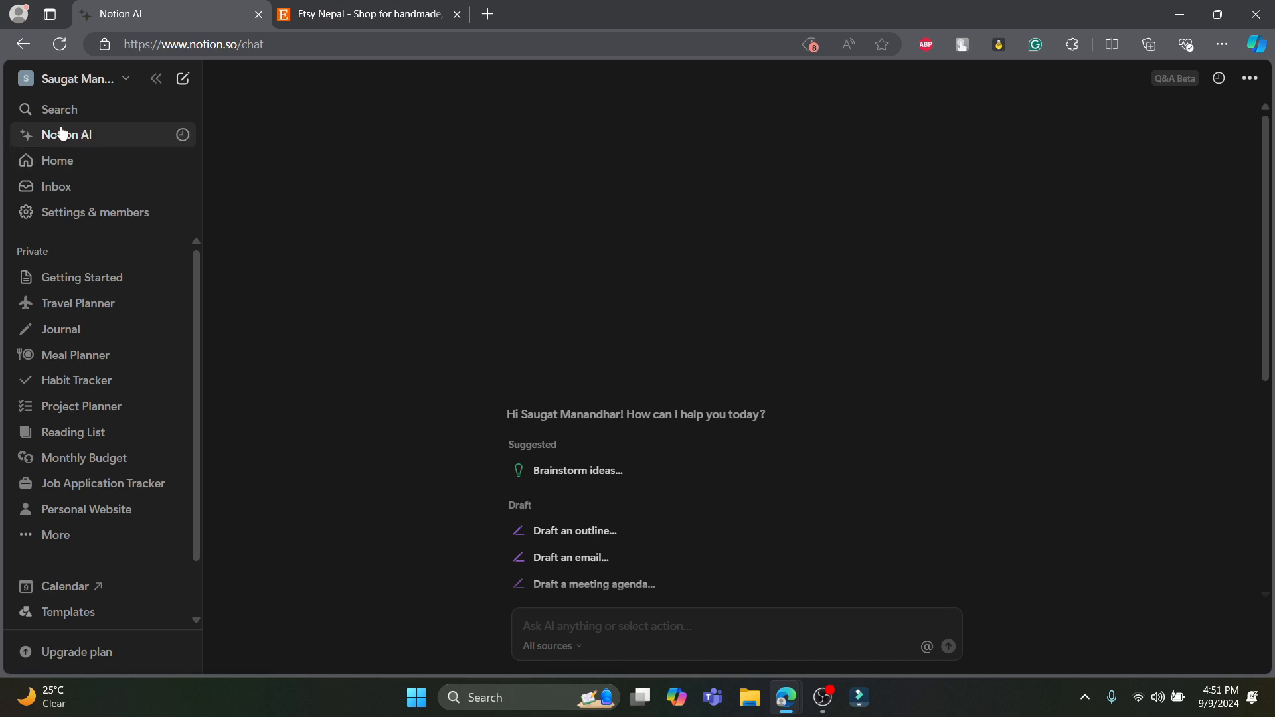
- Look through the suggested drafting, writing, search and chat actions on the Notion AI page
{"action": "left_click", "coordinate": [351, 11]}
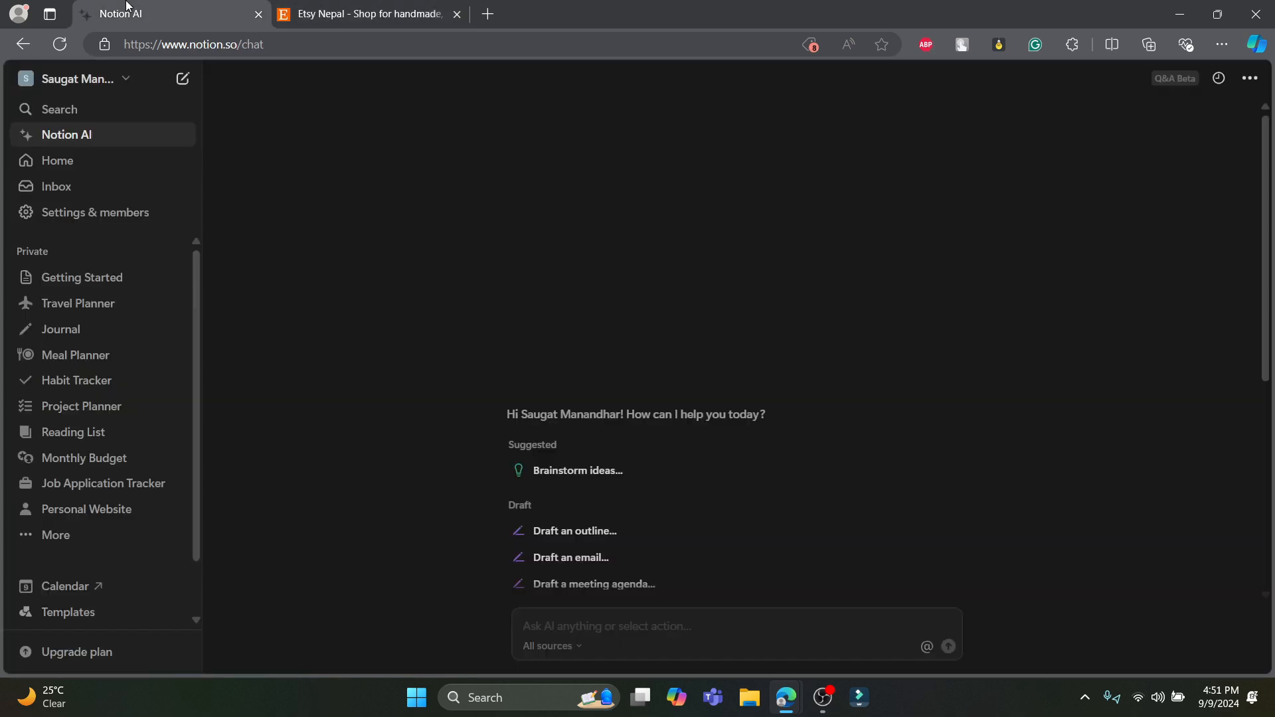
{"action": "left_click", "coordinate": [127, 15]}
{"action": "scroll", "coordinate": [642, 438], "scroll_direction": "down", "scroll_amount": 1}
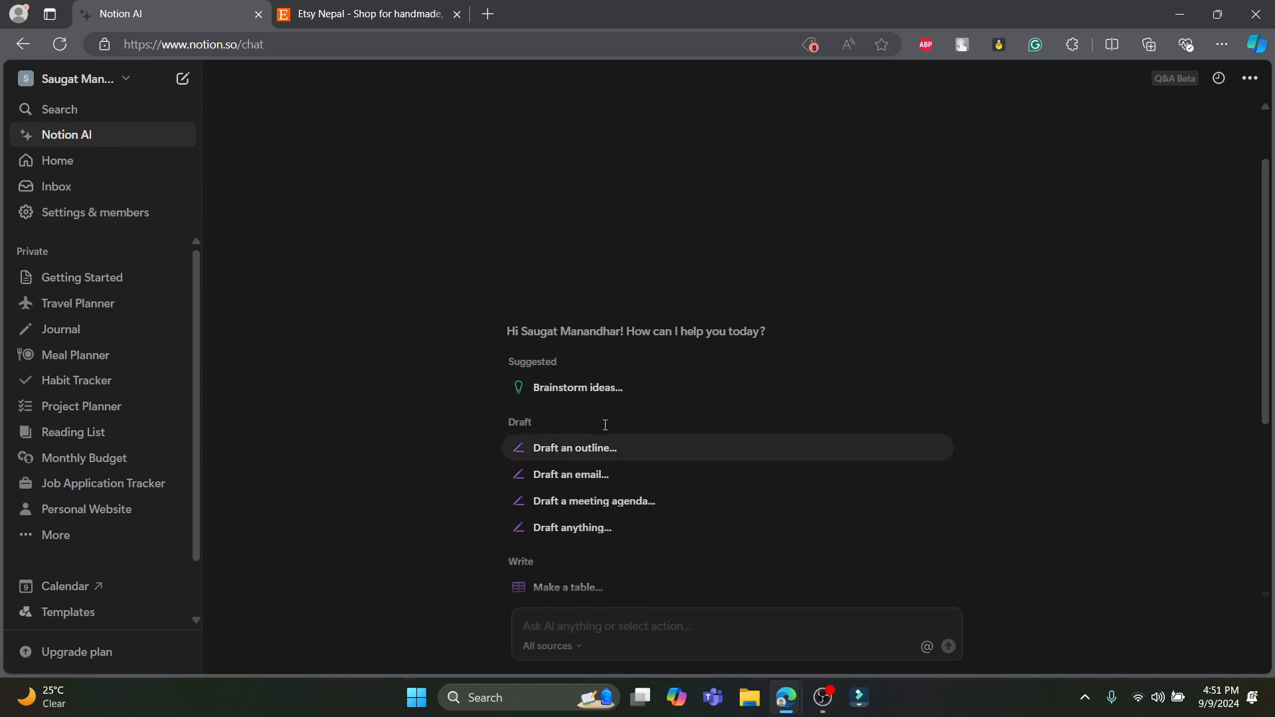
{"action": "scroll", "coordinate": [603, 421], "scroll_direction": "down", "scroll_amount": 3}
{"action": "scroll", "coordinate": [583, 442], "scroll_direction": "down", "scroll_amount": 2}
{"action": "scroll", "coordinate": [583, 441], "scroll_direction": "up", "scroll_amount": 5}
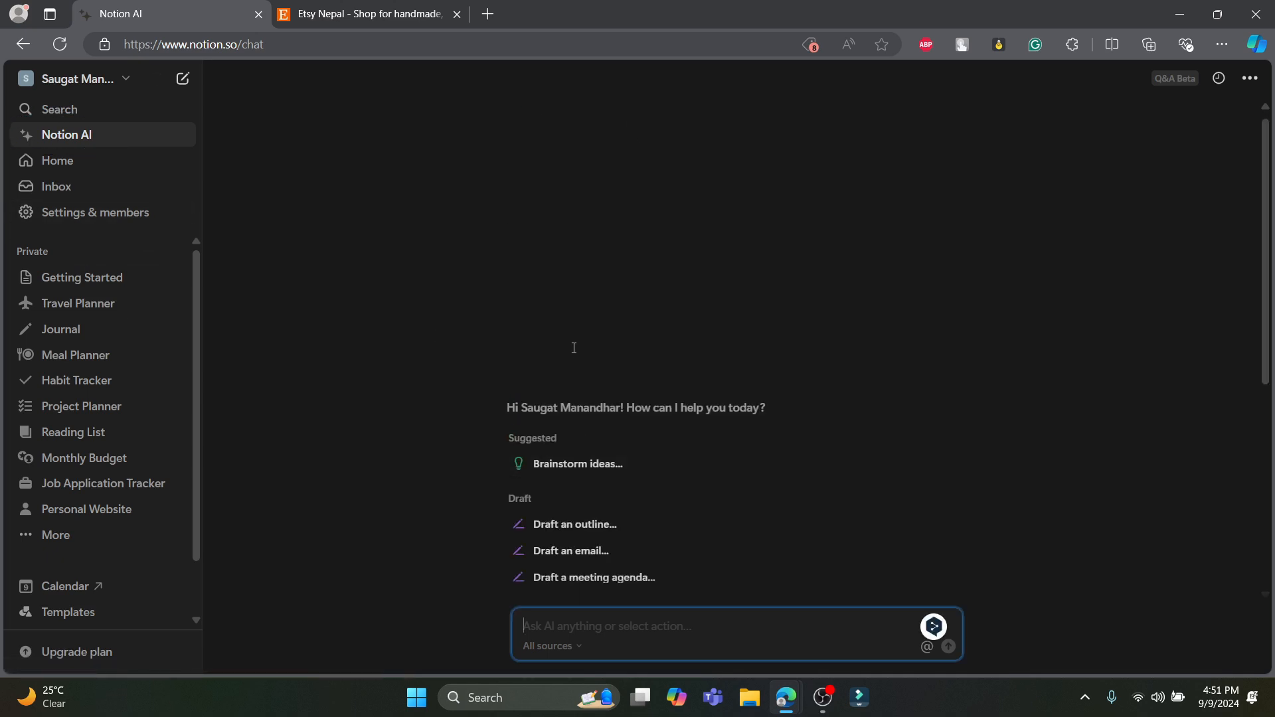
{"action": "scroll", "coordinate": [607, 415], "scroll_direction": "down", "scroll_amount": 5}
{"action": "scroll", "coordinate": [613, 427], "scroll_direction": "up", "scroll_amount": 3}
{"action": "scroll", "coordinate": [613, 427], "scroll_direction": "up", "scroll_amount": 3}
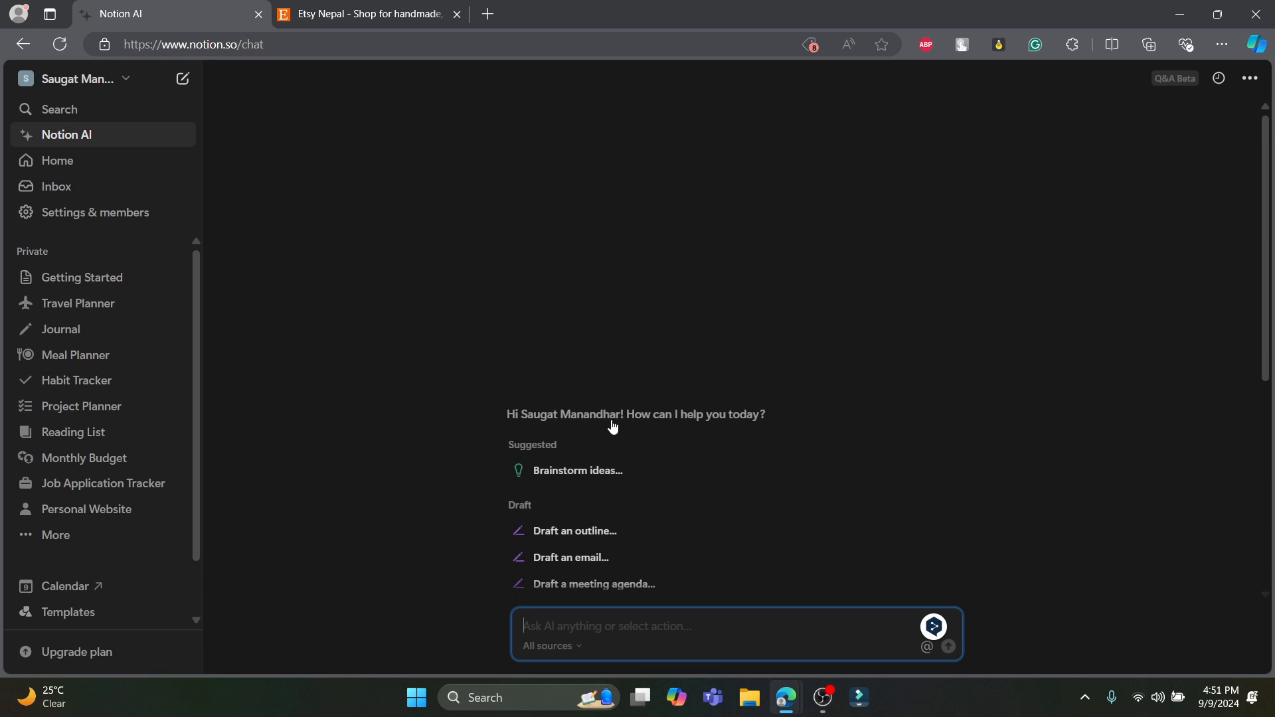
{"action": "scroll", "coordinate": [620, 481], "scroll_direction": "down", "scroll_amount": 3}
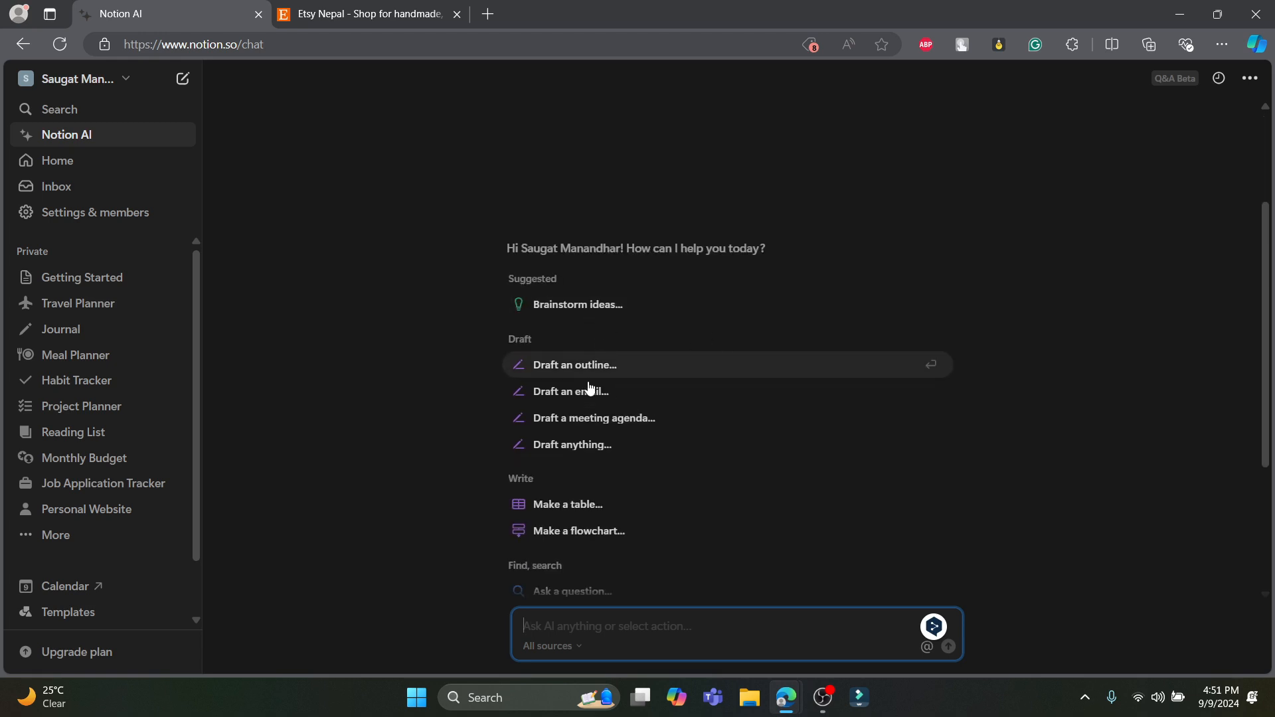
{"action": "scroll", "coordinate": [579, 398], "scroll_direction": "down", "scroll_amount": 3}
{"action": "scroll", "coordinate": [580, 412], "scroll_direction": "up", "scroll_amount": 3}
{"action": "scroll", "coordinate": [613, 359], "scroll_direction": "down", "scroll_amount": 3}
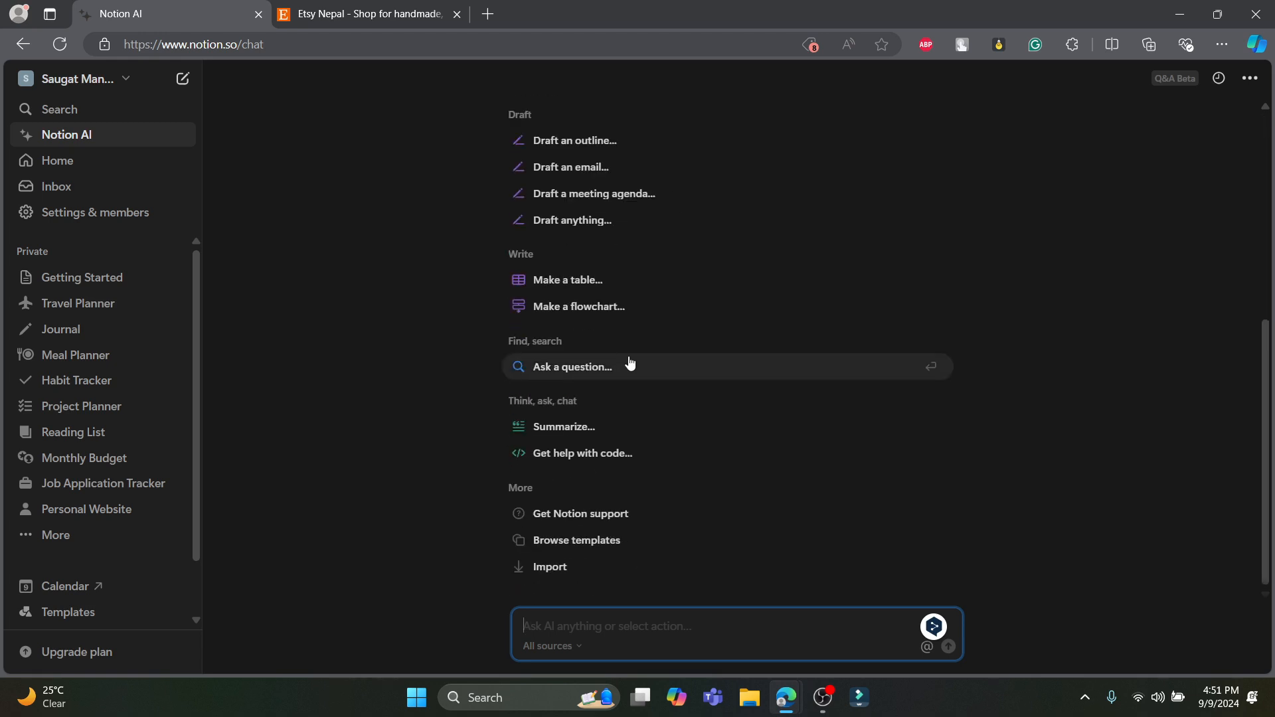
{"action": "scroll", "coordinate": [632, 349], "scroll_direction": "up", "scroll_amount": 3}
{"action": "scroll", "coordinate": [641, 350], "scroll_direction": "down", "scroll_amount": 2}
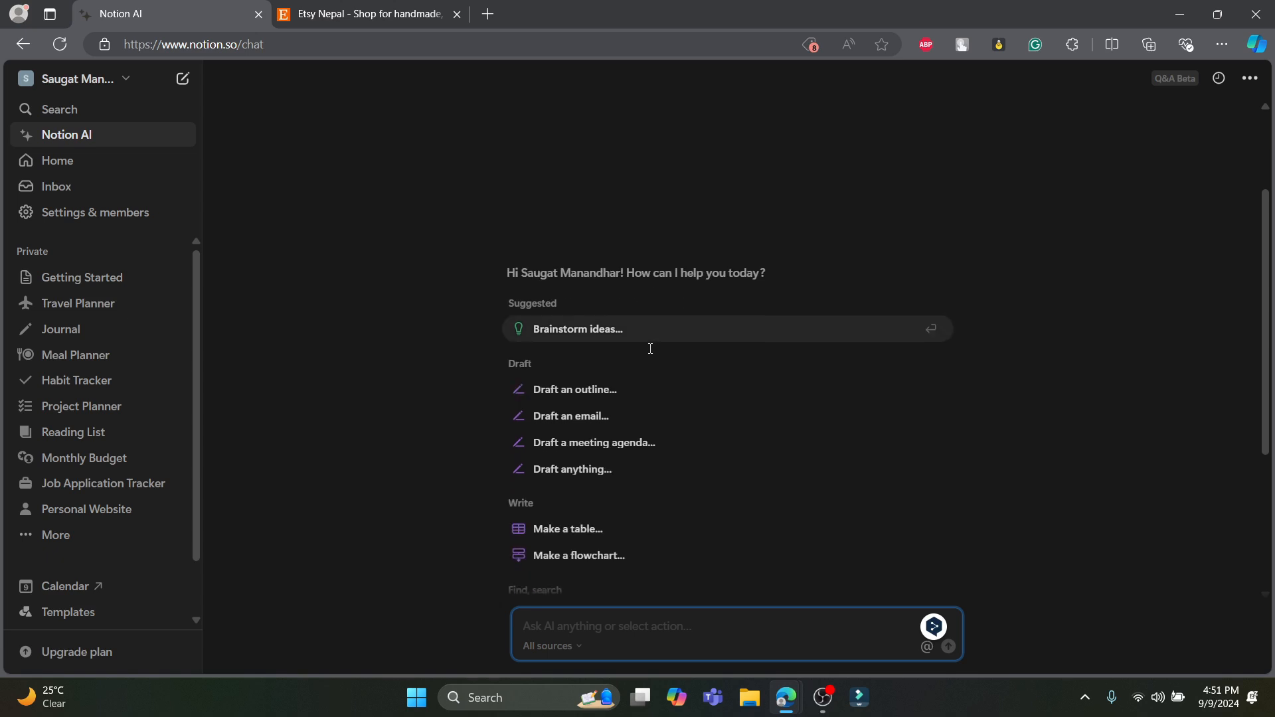
- Have Notion AI draft an outline about "The environmental damages of urbanization"
{"action": "left_click", "coordinate": [581, 397]}
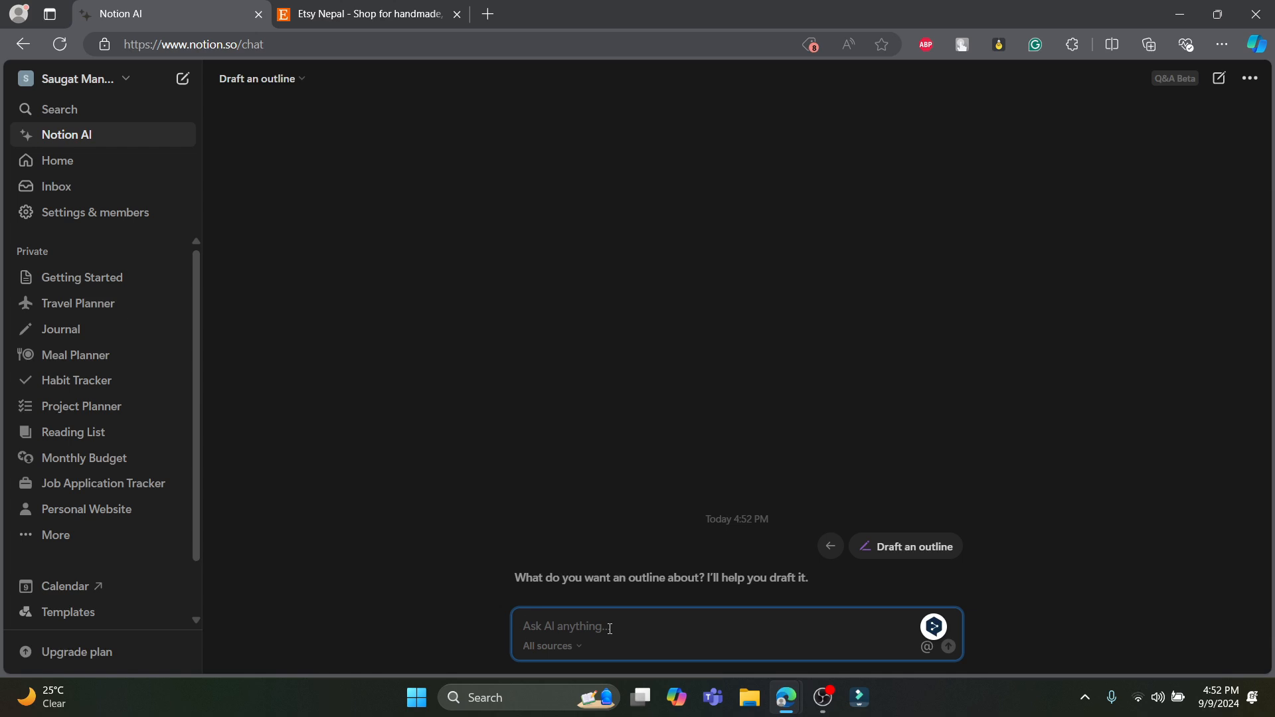
{"action": "type", "text": "The environmental damages of urbanization"}
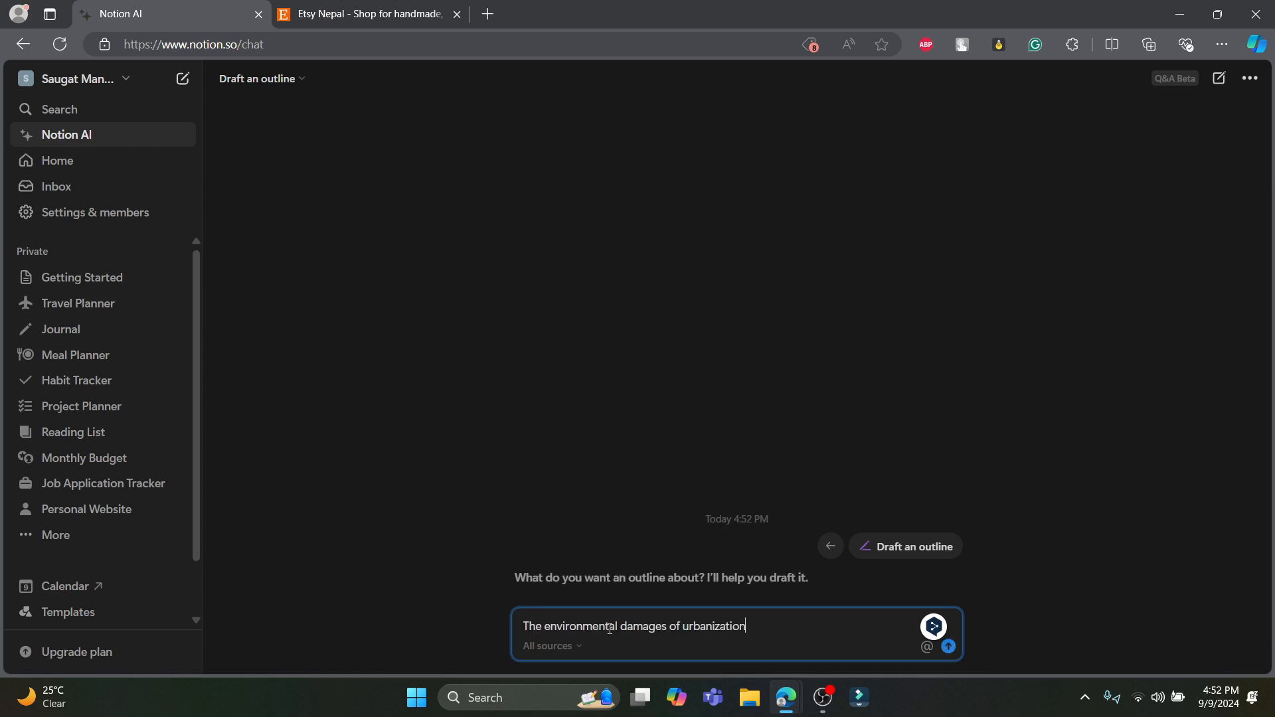
{"action": "key", "text": "Return"}
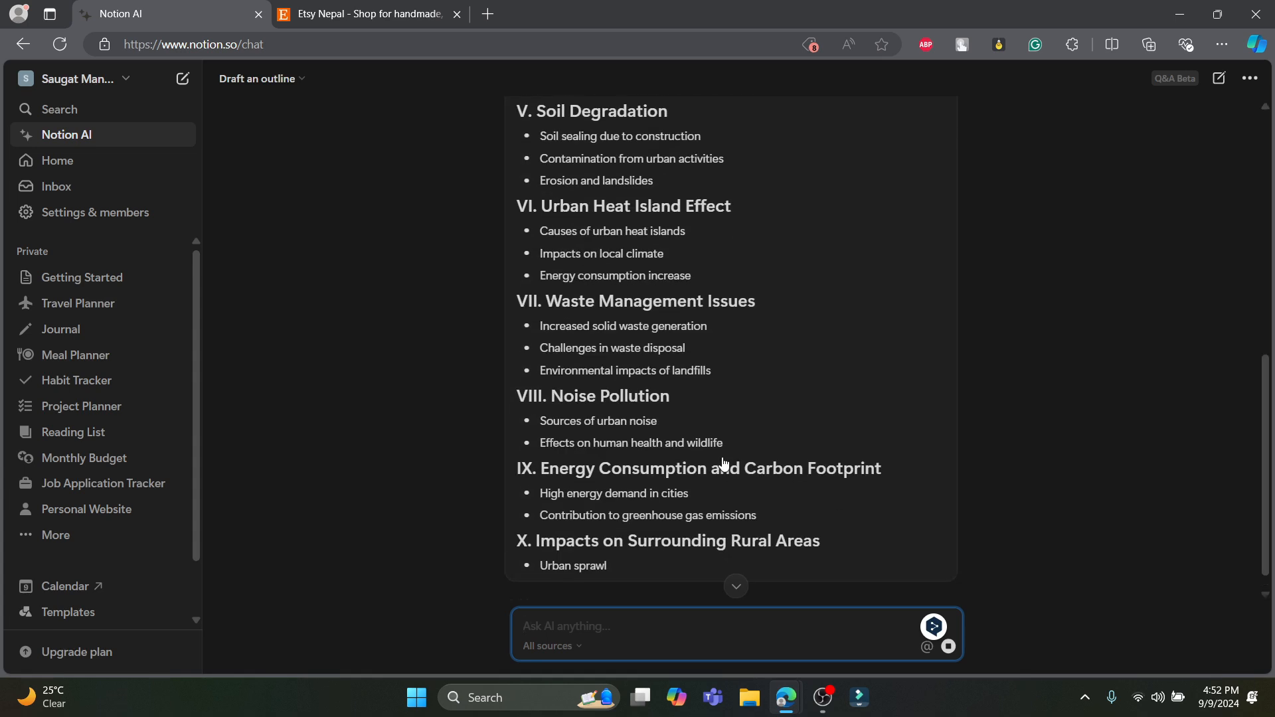
- Save the generated outline as a private page and open that page
{"action": "scroll", "coordinate": [720, 459], "scroll_direction": "up", "scroll_amount": 15}
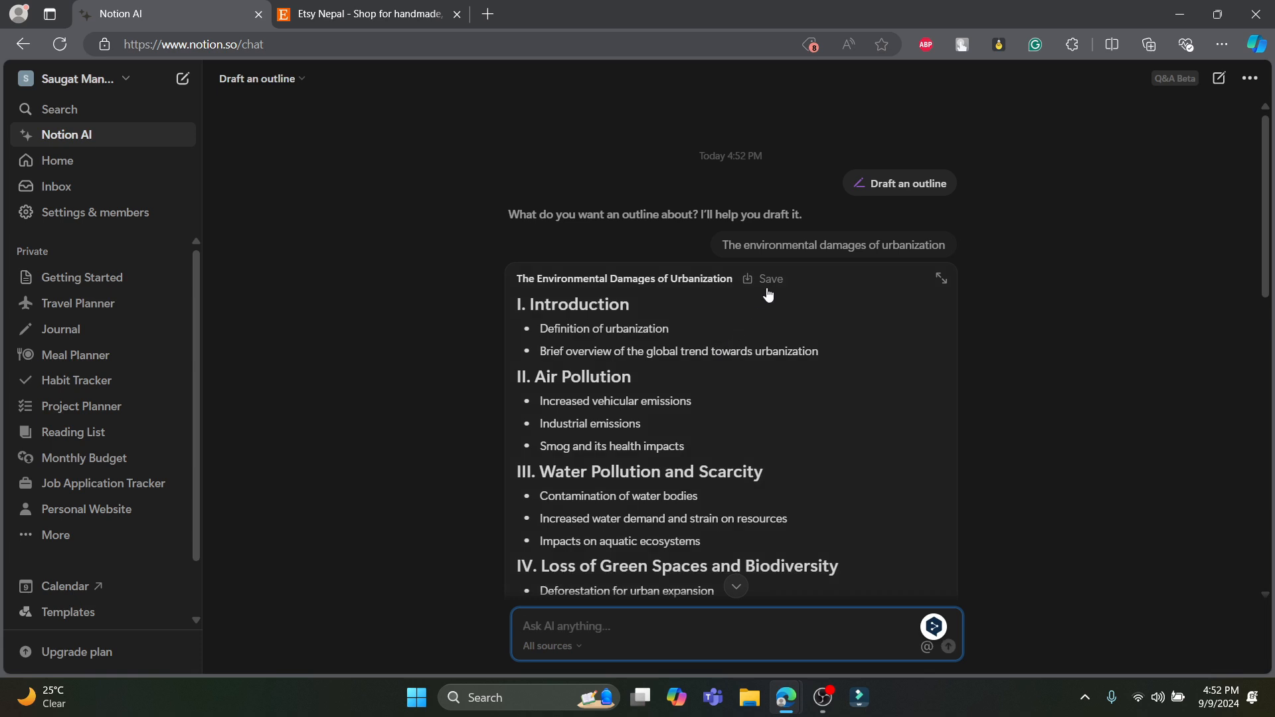
{"action": "scroll", "coordinate": [678, 405], "scroll_direction": "down", "scroll_amount": 15}
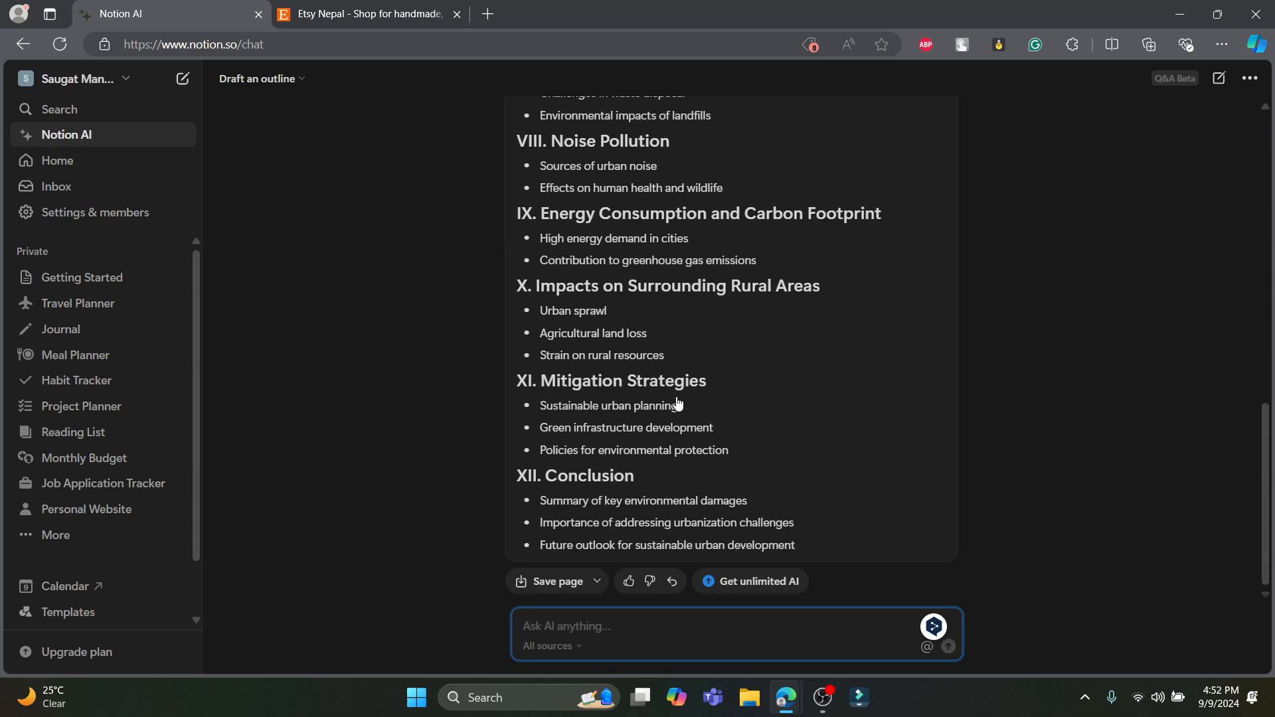
{"action": "left_click", "coordinate": [548, 582]}
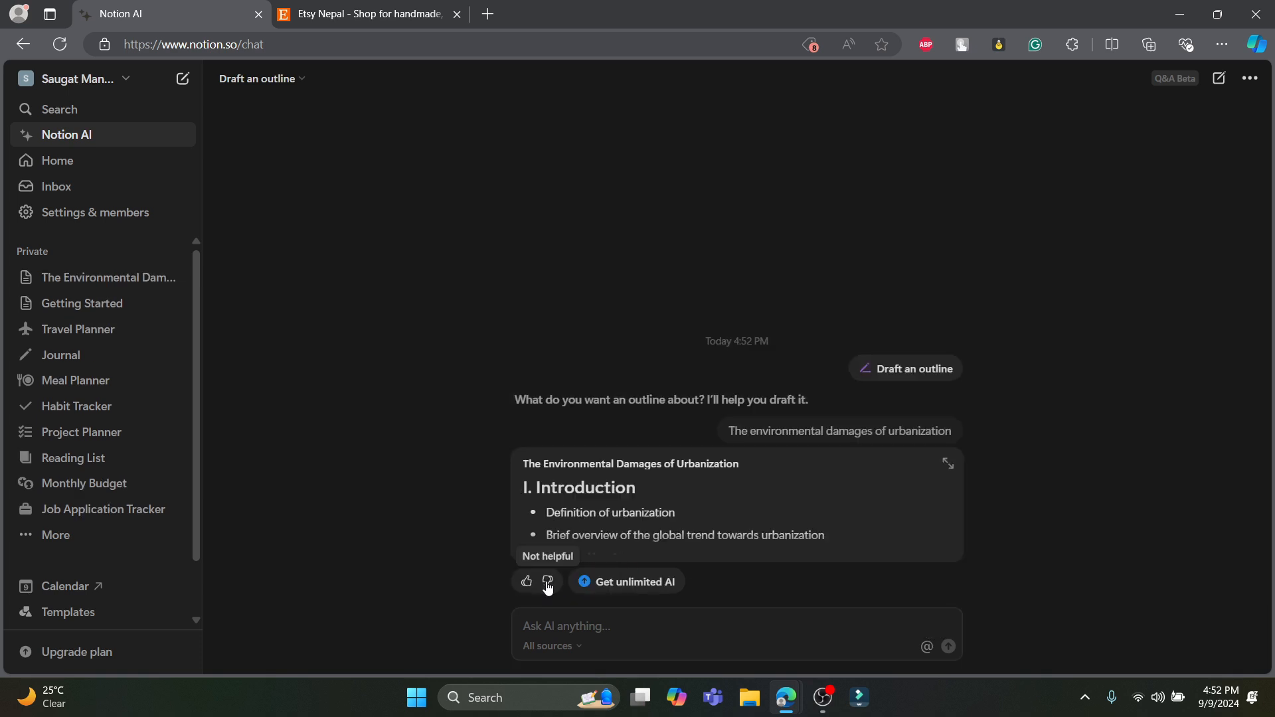
{"action": "left_click", "coordinate": [98, 286]}
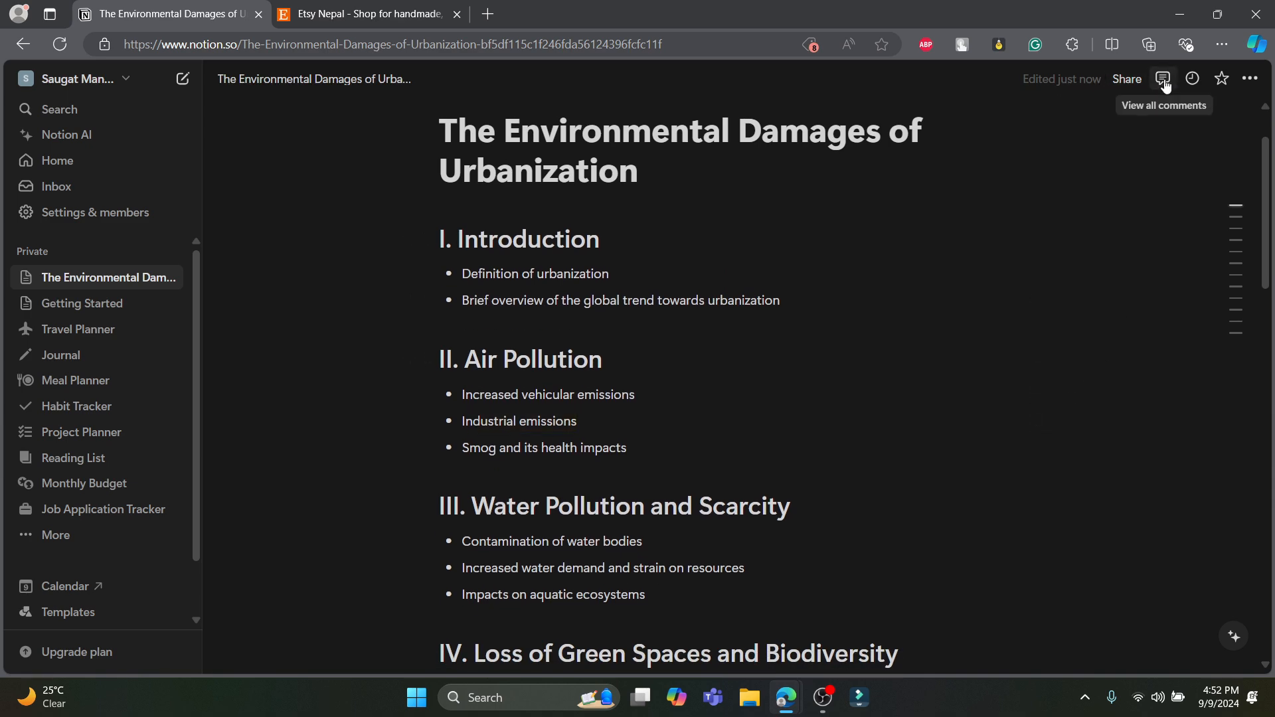
- Insert an empty text block below the "Definition of urbanization" bullet in the Introduction section
{"action": "scroll", "coordinate": [623, 454], "scroll_direction": "down", "scroll_amount": 15}
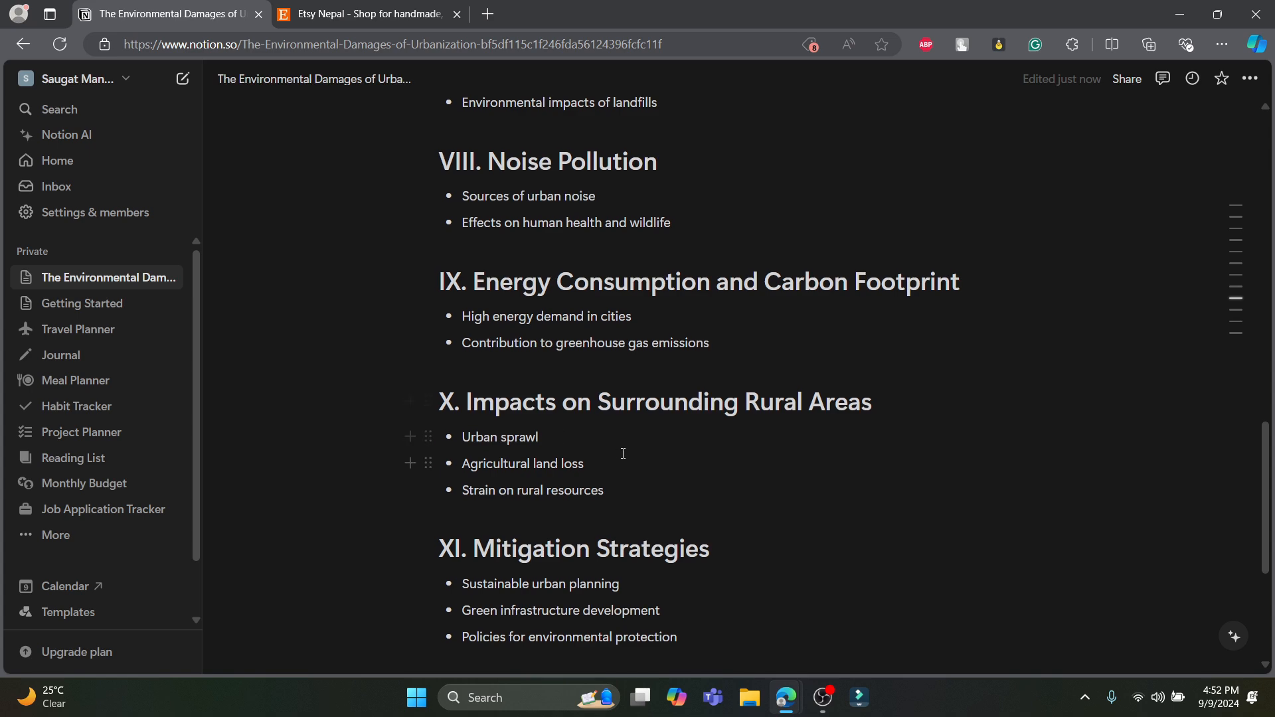
{"action": "scroll", "coordinate": [623, 453], "scroll_direction": "down", "scroll_amount": 2}
{"action": "scroll", "coordinate": [484, 371], "scroll_direction": "up", "scroll_amount": 18}
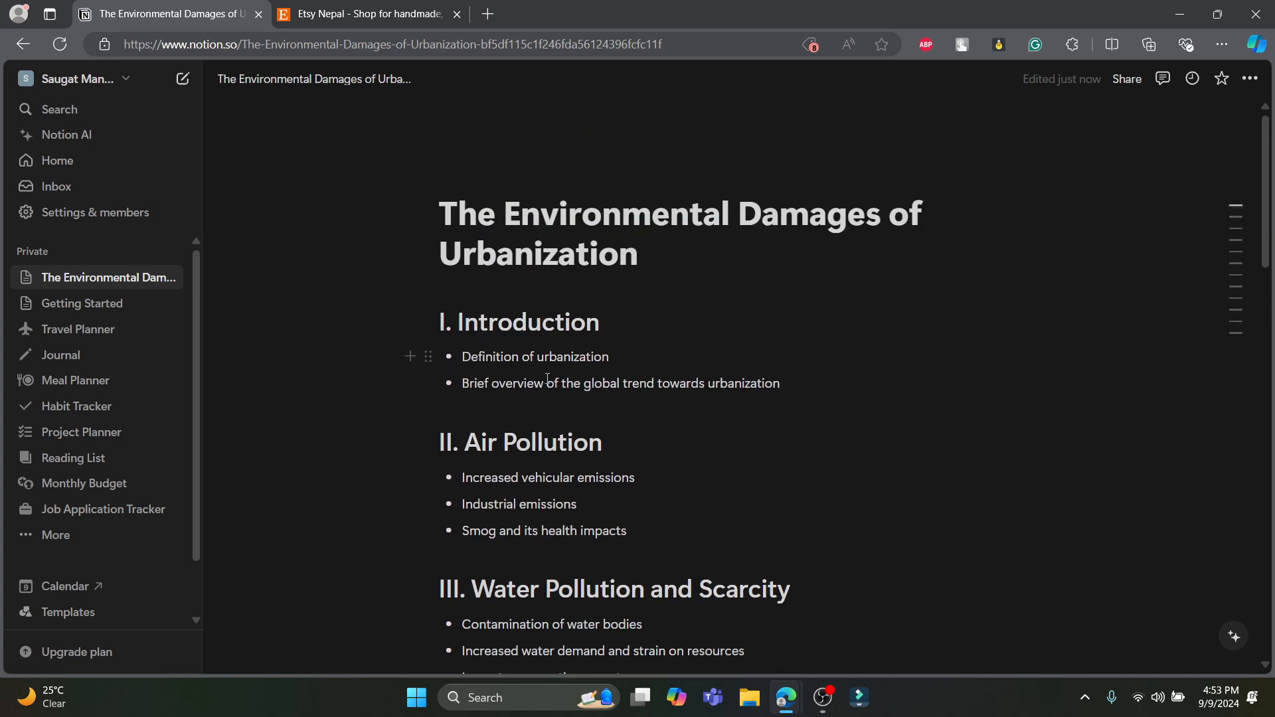
{"action": "left_click", "coordinate": [409, 358]}
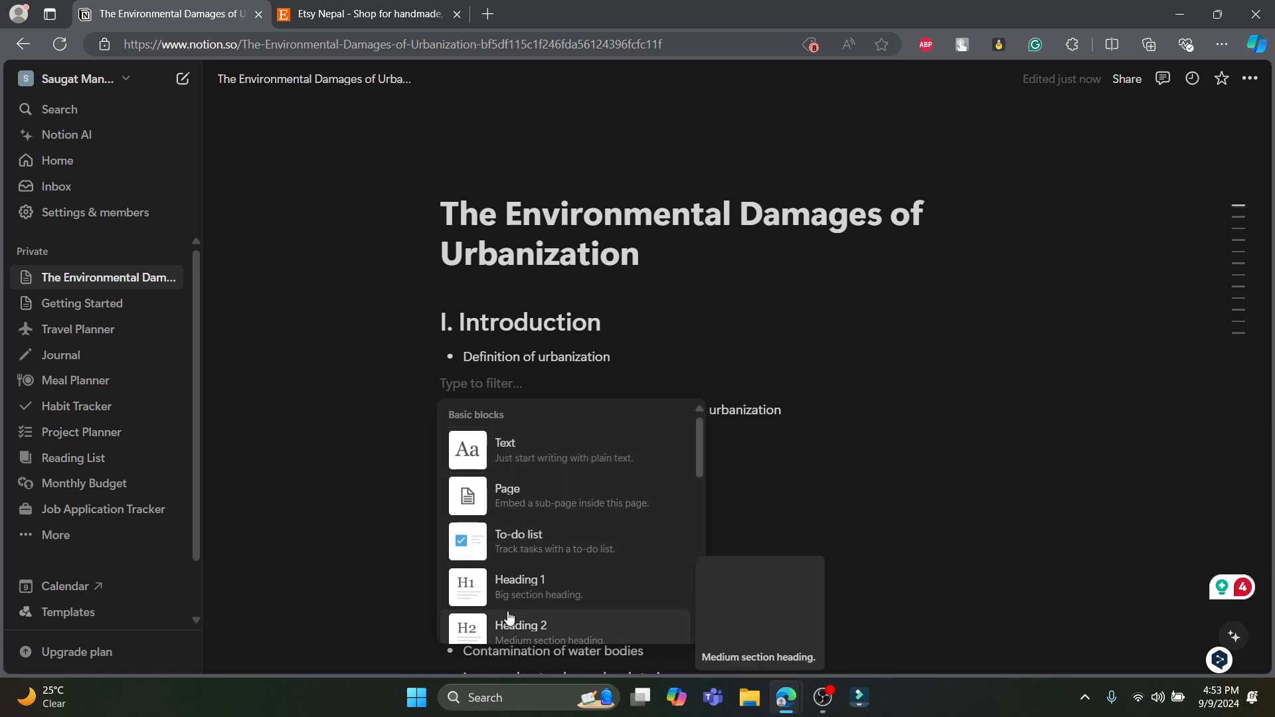
{"action": "scroll", "coordinate": [519, 576], "scroll_direction": "down", "scroll_amount": 3}
{"action": "scroll", "coordinate": [519, 576], "scroll_direction": "down", "scroll_amount": 5}
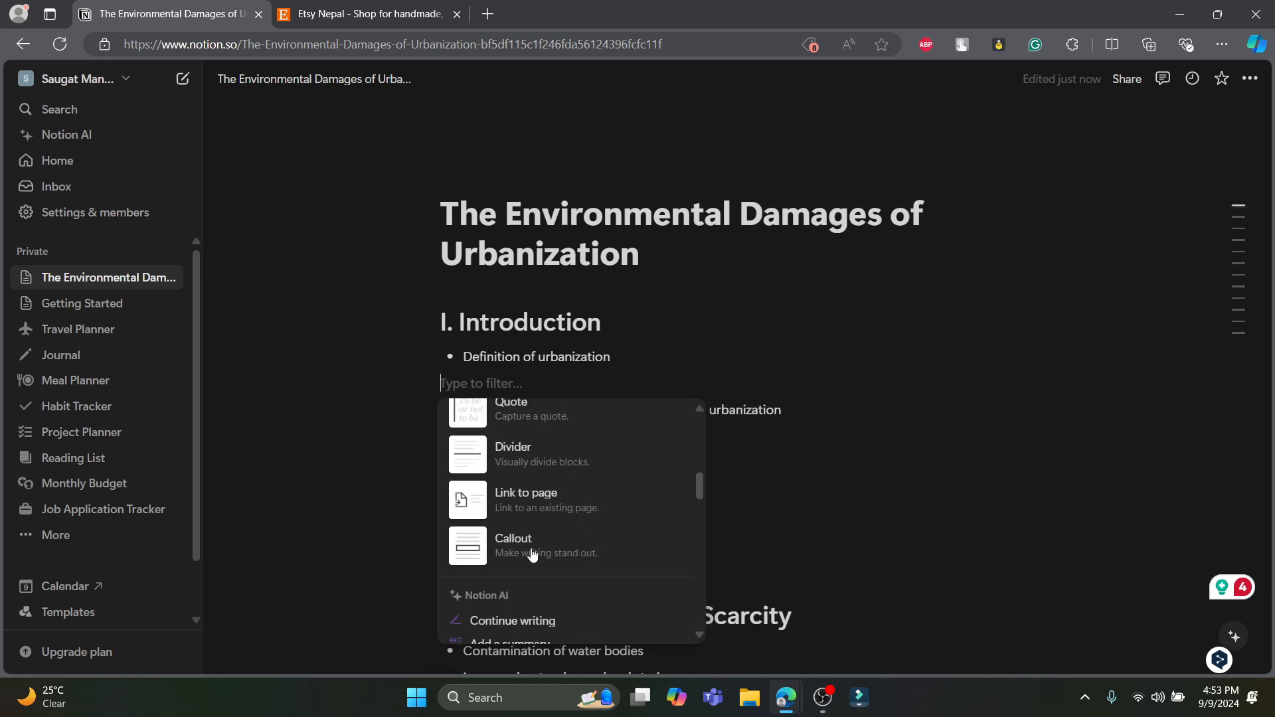
{"action": "scroll", "coordinate": [559, 452], "scroll_direction": "up", "scroll_amount": 8}
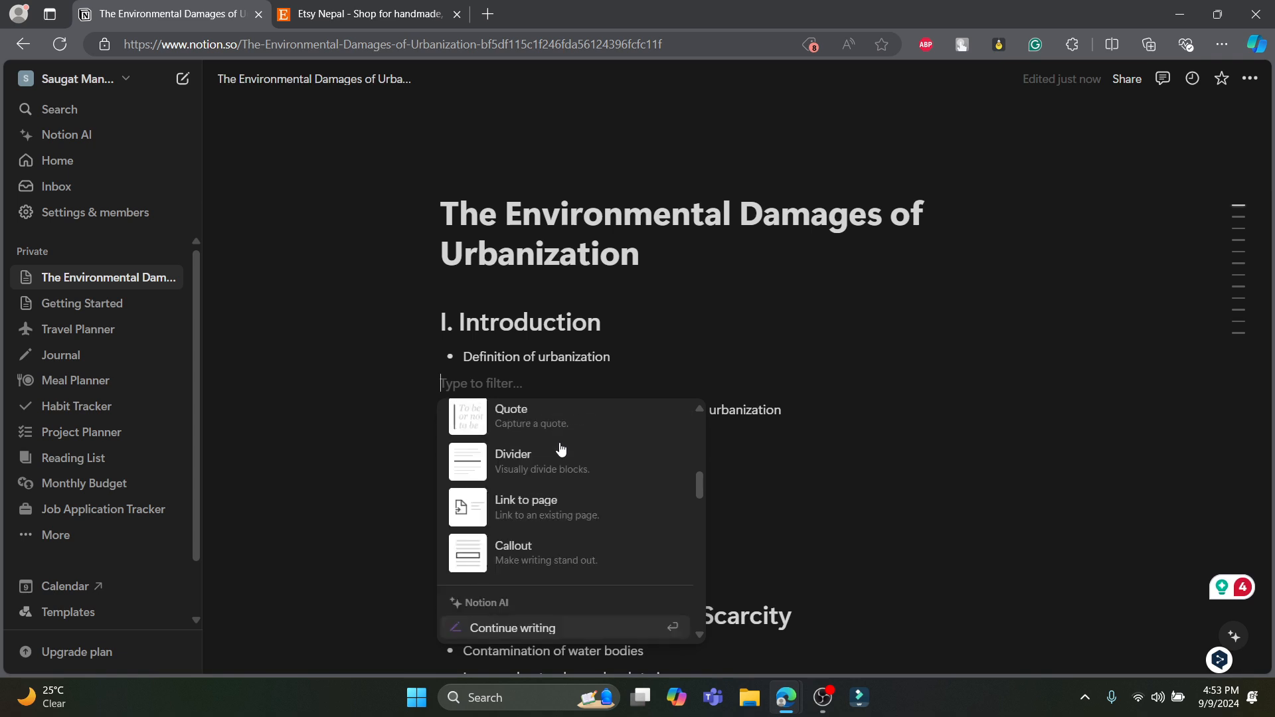
{"action": "left_click", "coordinate": [566, 450]}
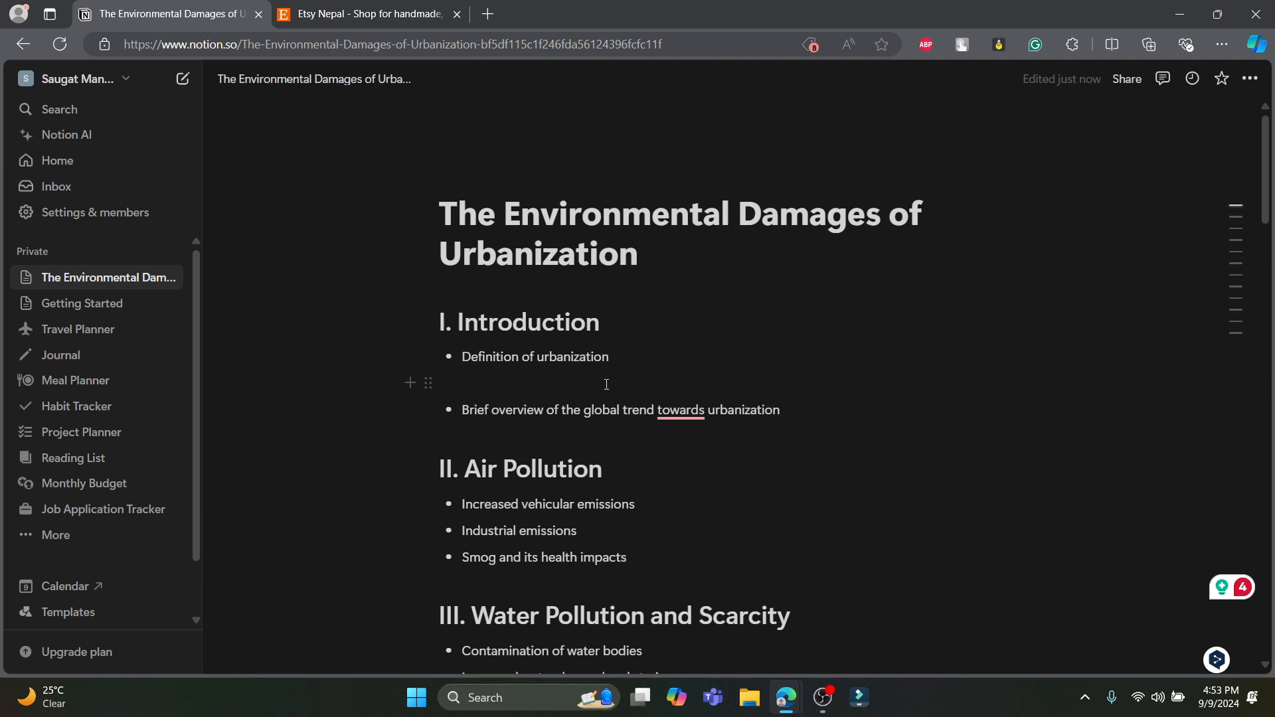
- Generate text in the empty block with the AI prompt "define urbanization" and accept the result
{"action": "key", "text": "space"}
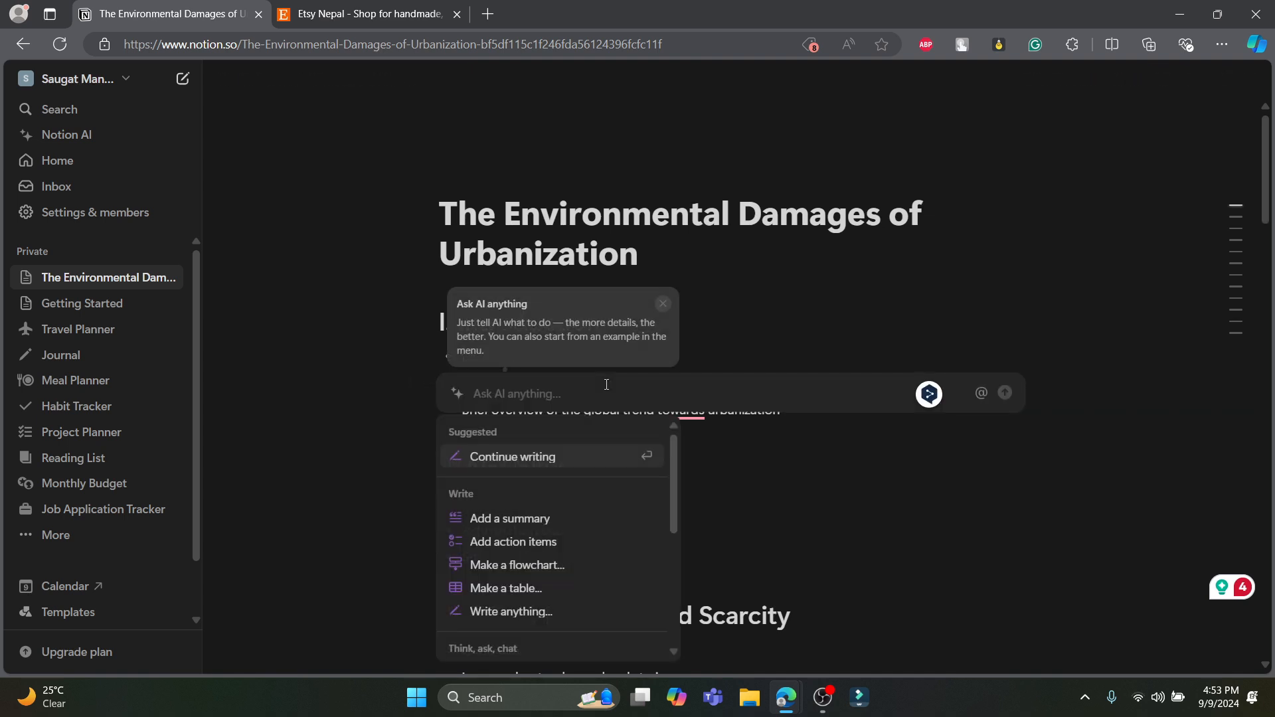
{"action": "type", "text": "define"}
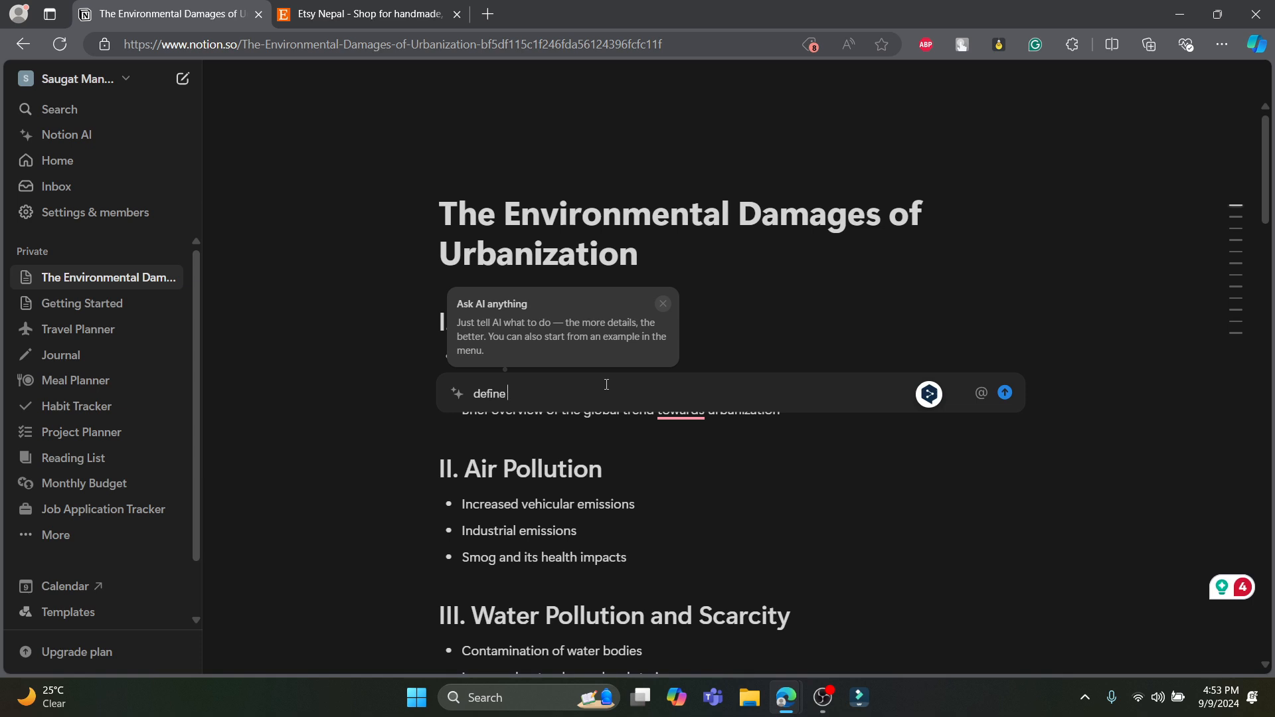
{"action": "type", "text": " urbanization"}
{"action": "key", "text": "Return"}
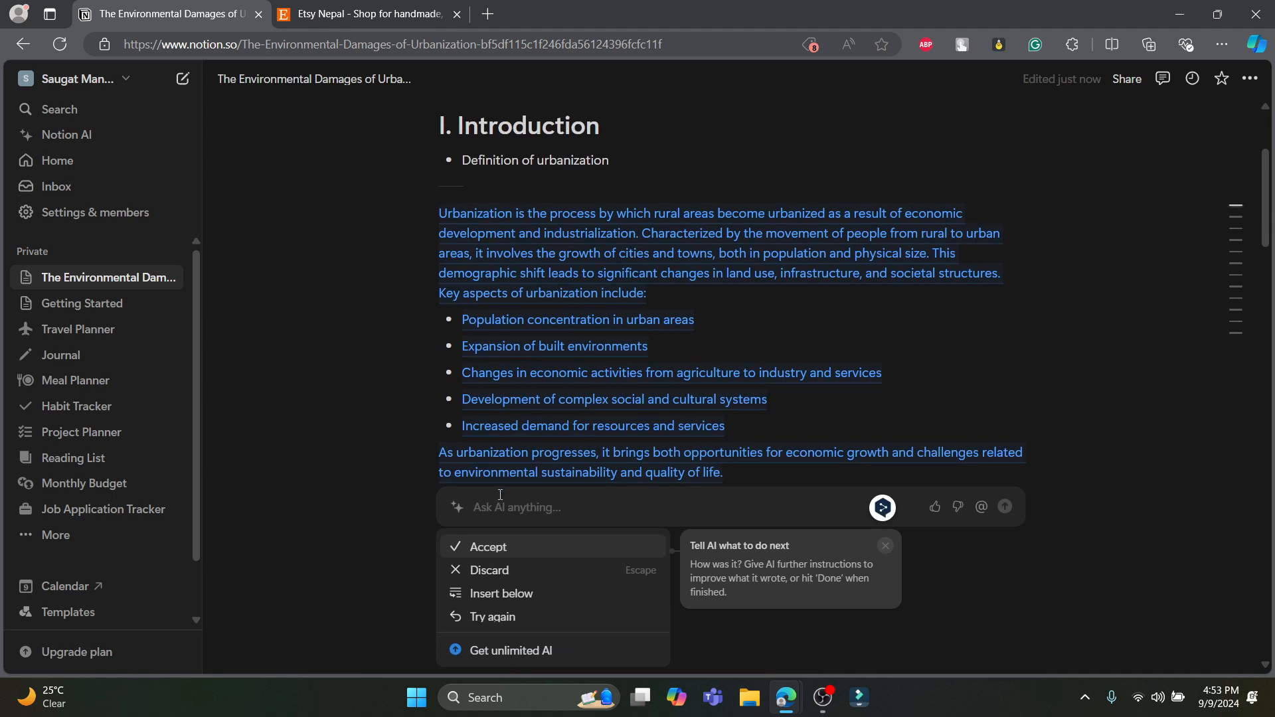
{"action": "left_click", "coordinate": [481, 550]}
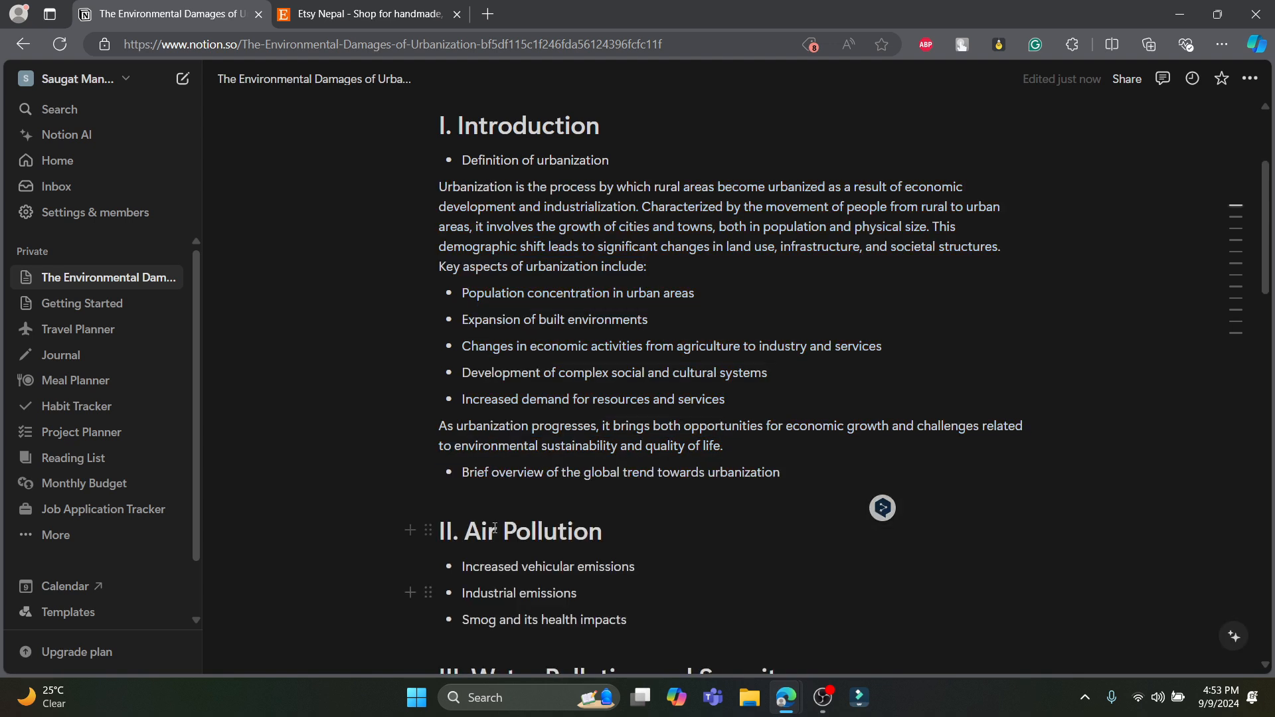
- Look through the page's sections, jumping to "VI. Urban Heat Island Effect" and back to "I. Introduction"
{"action": "scroll", "coordinate": [628, 345], "scroll_direction": "down", "scroll_amount": 6}
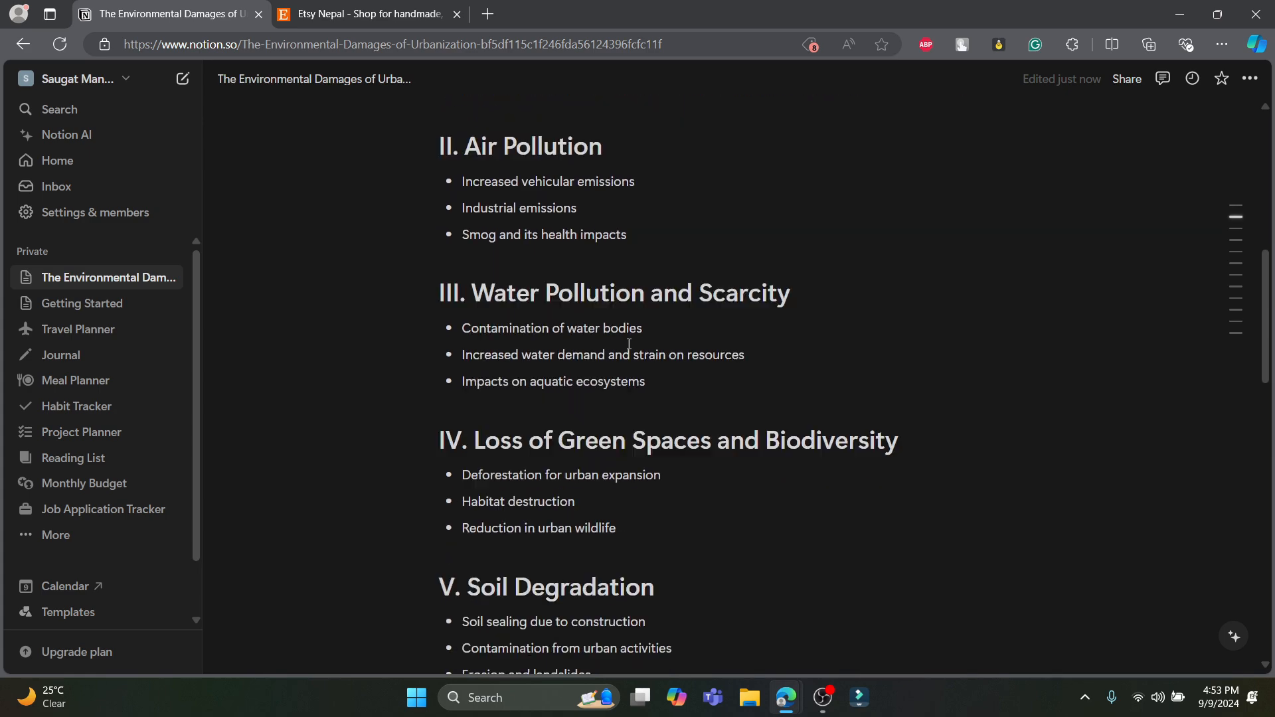
{"action": "scroll", "coordinate": [629, 344], "scroll_direction": "down", "scroll_amount": 5}
{"action": "scroll", "coordinate": [629, 344], "scroll_direction": "up", "scroll_amount": 15}
{"action": "scroll", "coordinate": [523, 363], "scroll_direction": "down", "scroll_amount": 6}
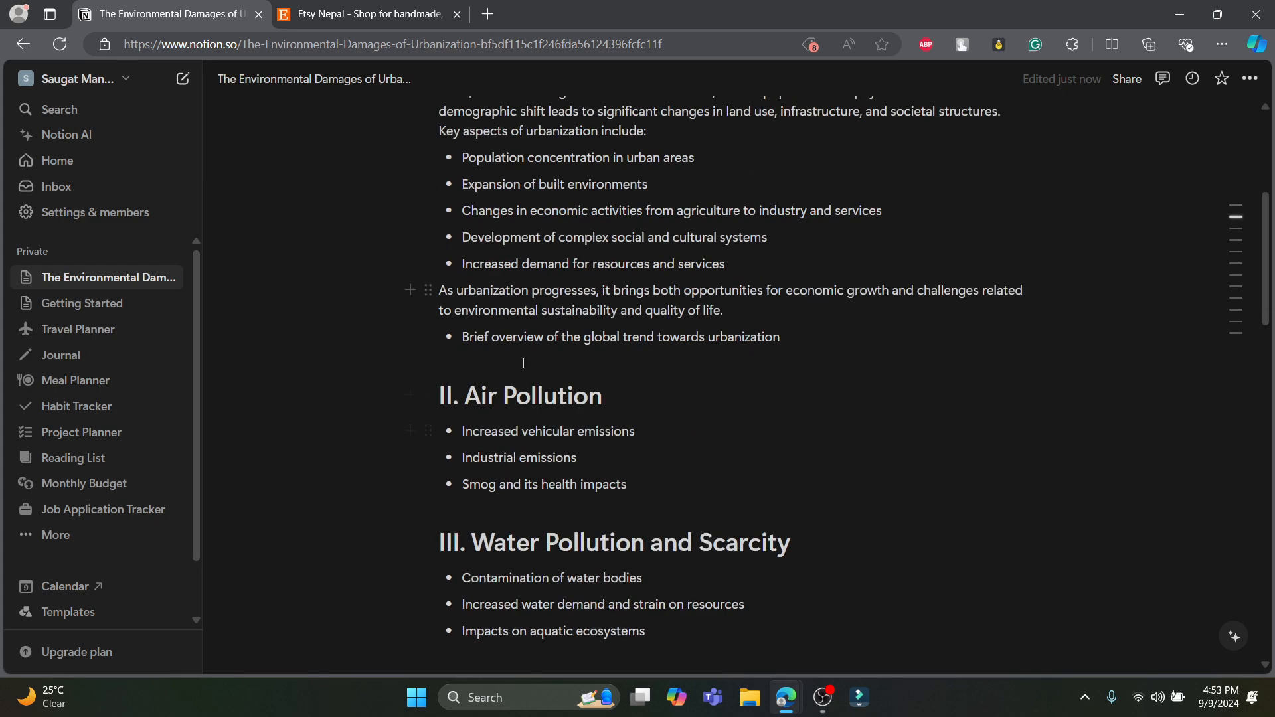
{"action": "scroll", "coordinate": [524, 363], "scroll_direction": "down", "scroll_amount": 20}
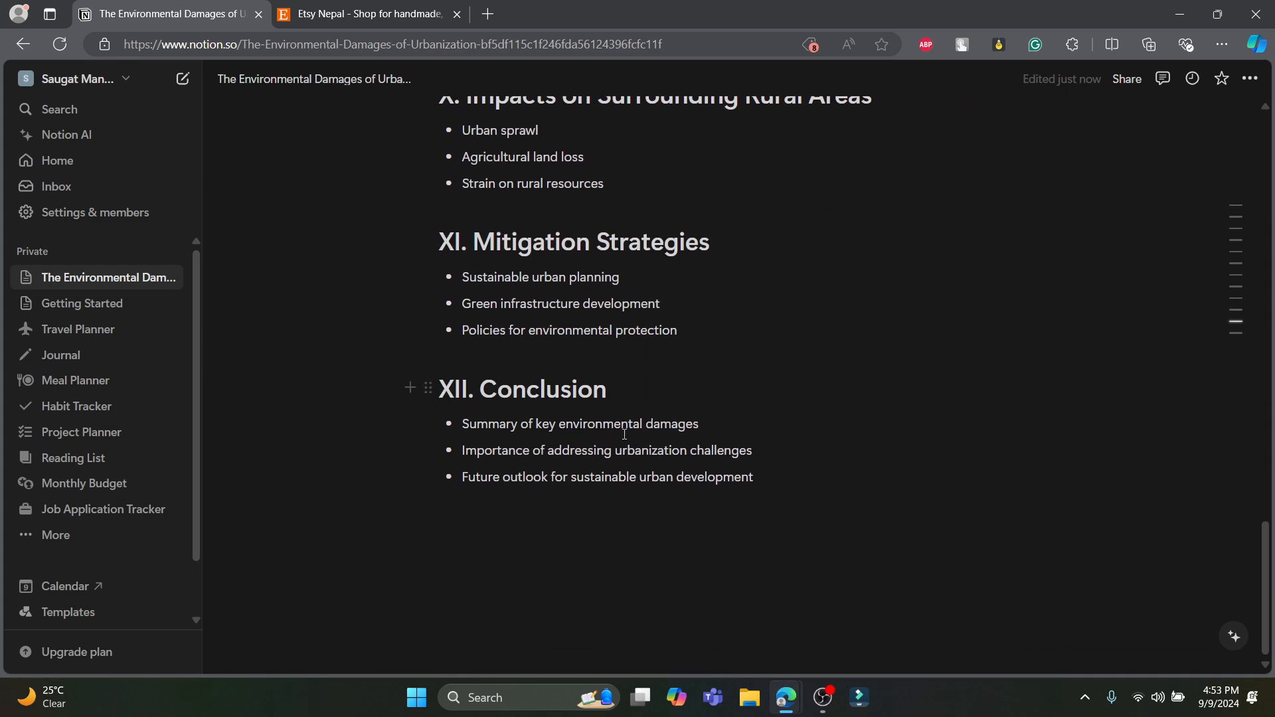
{"action": "scroll", "coordinate": [624, 434], "scroll_direction": "up", "scroll_amount": 20}
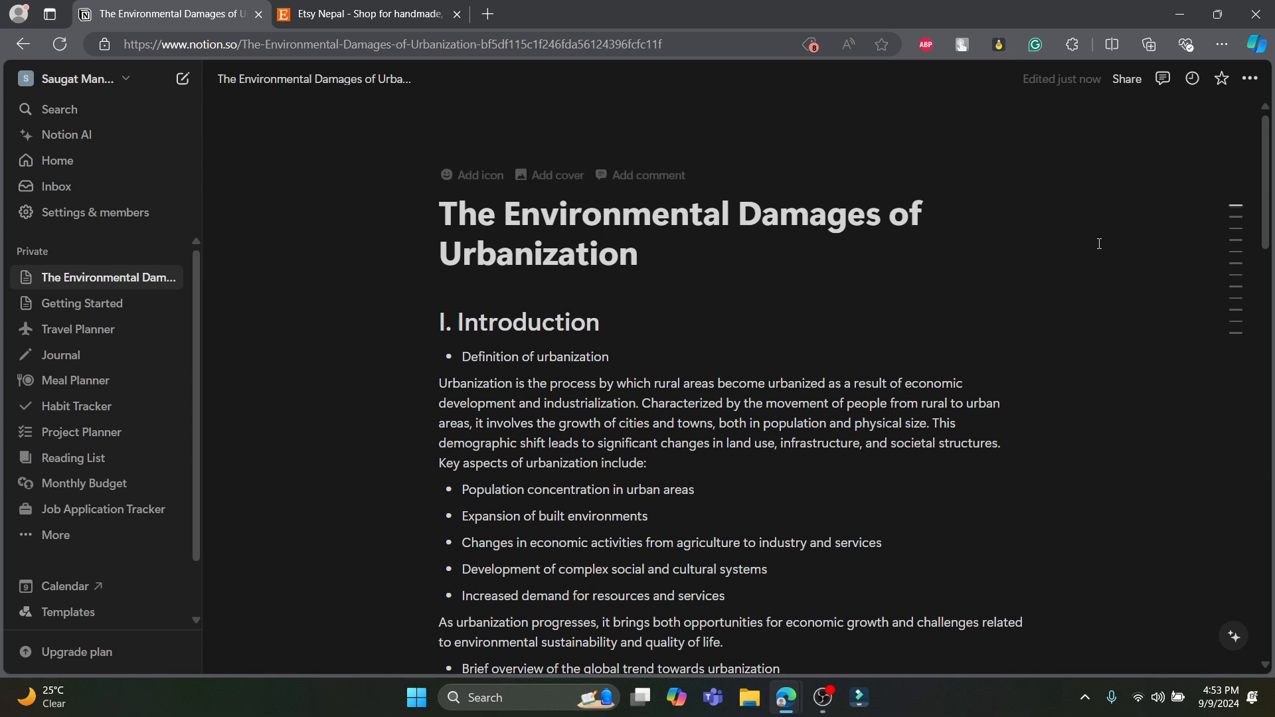
{"action": "mouse_move", "coordinate": [1237, 231]}
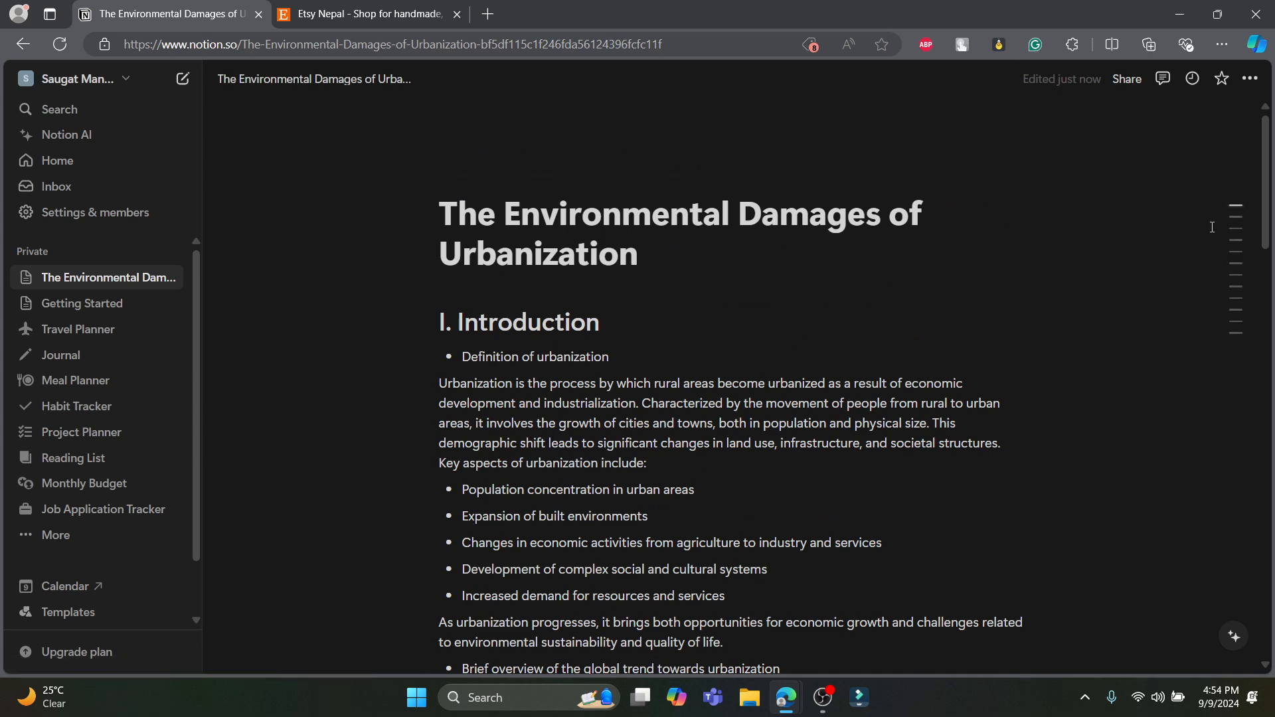
{"action": "mouse_move", "coordinate": [1232, 246]}
{"action": "left_click", "coordinate": [1179, 351]}
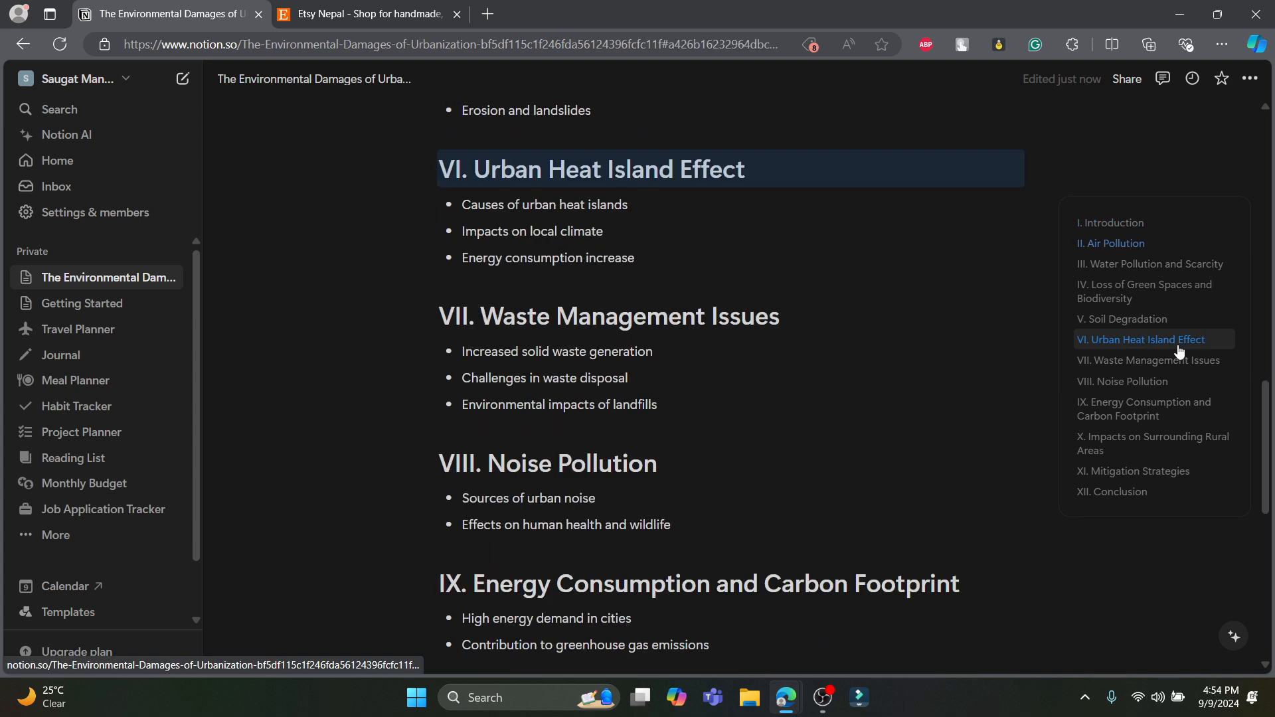
{"action": "left_click", "coordinate": [1129, 225]}
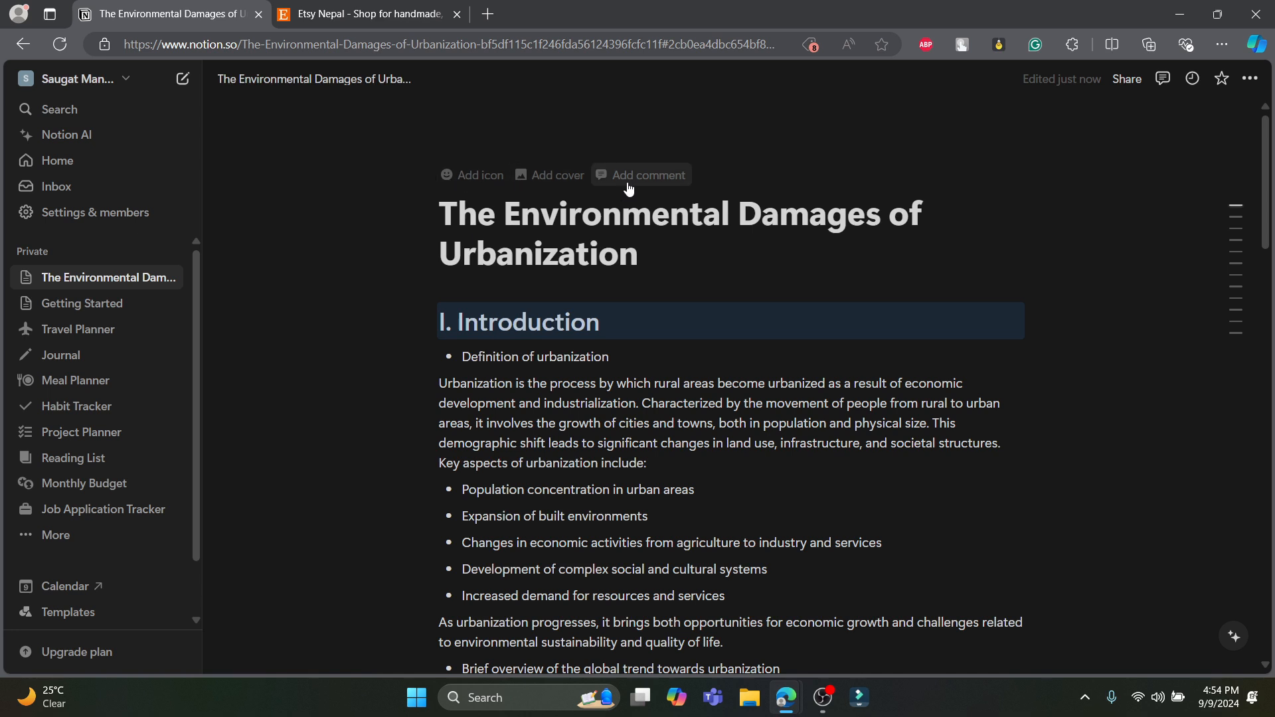
- Open the Movies & Series Tracker template's page from the featured templates in the Template Gallery
{"action": "scroll", "coordinate": [93, 525], "scroll_direction": "down", "scroll_amount": 2}
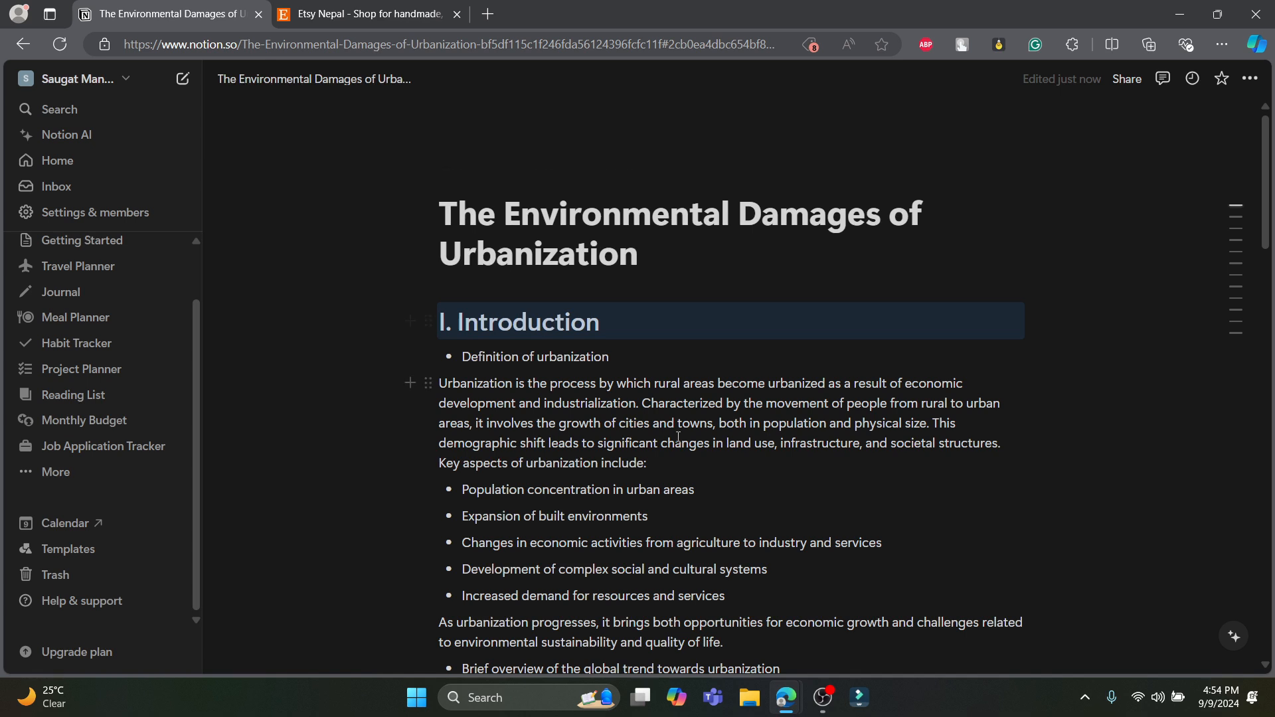
{"action": "left_click", "coordinate": [69, 561]}
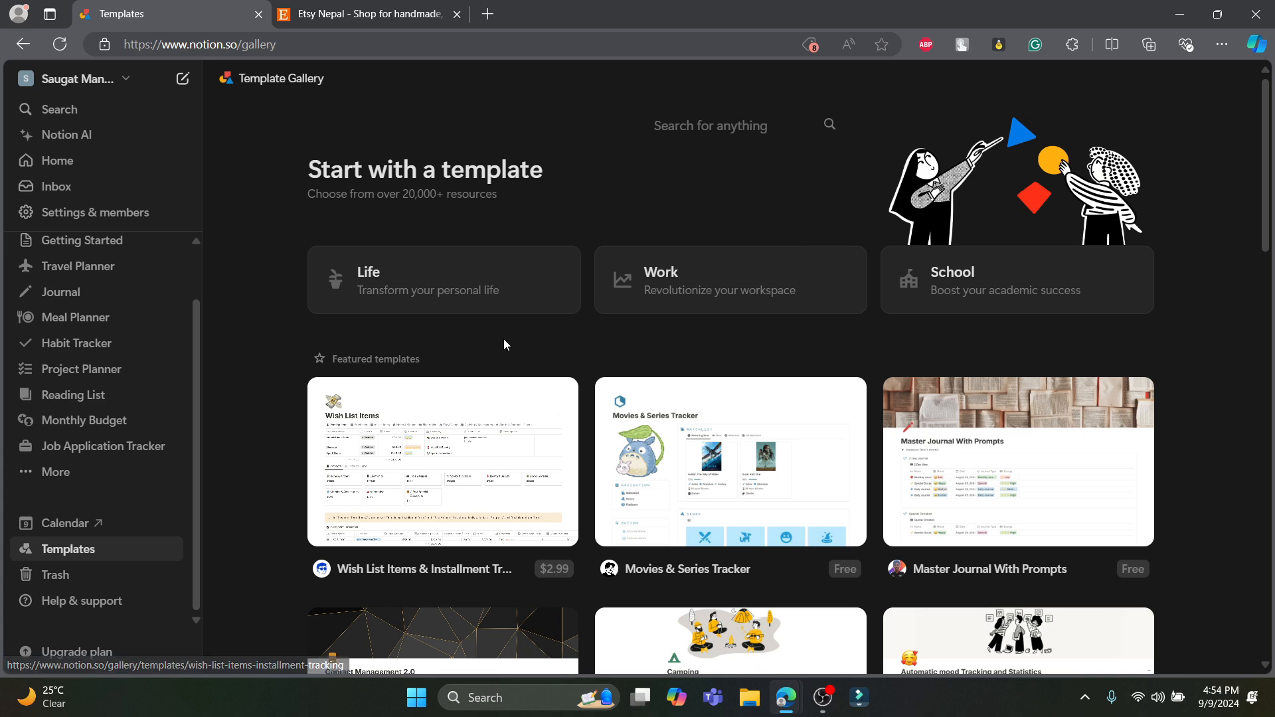
{"action": "scroll", "coordinate": [731, 399], "scroll_direction": "down", "scroll_amount": 3}
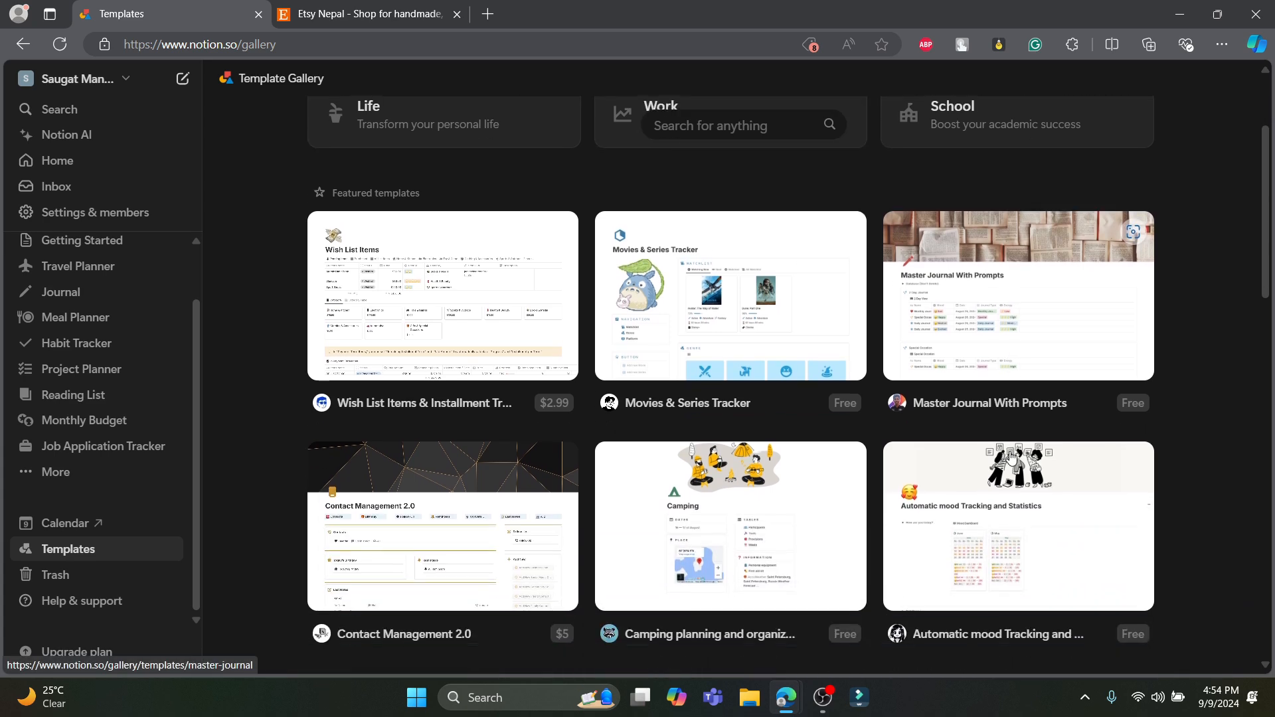
{"action": "left_click", "coordinate": [720, 317]}
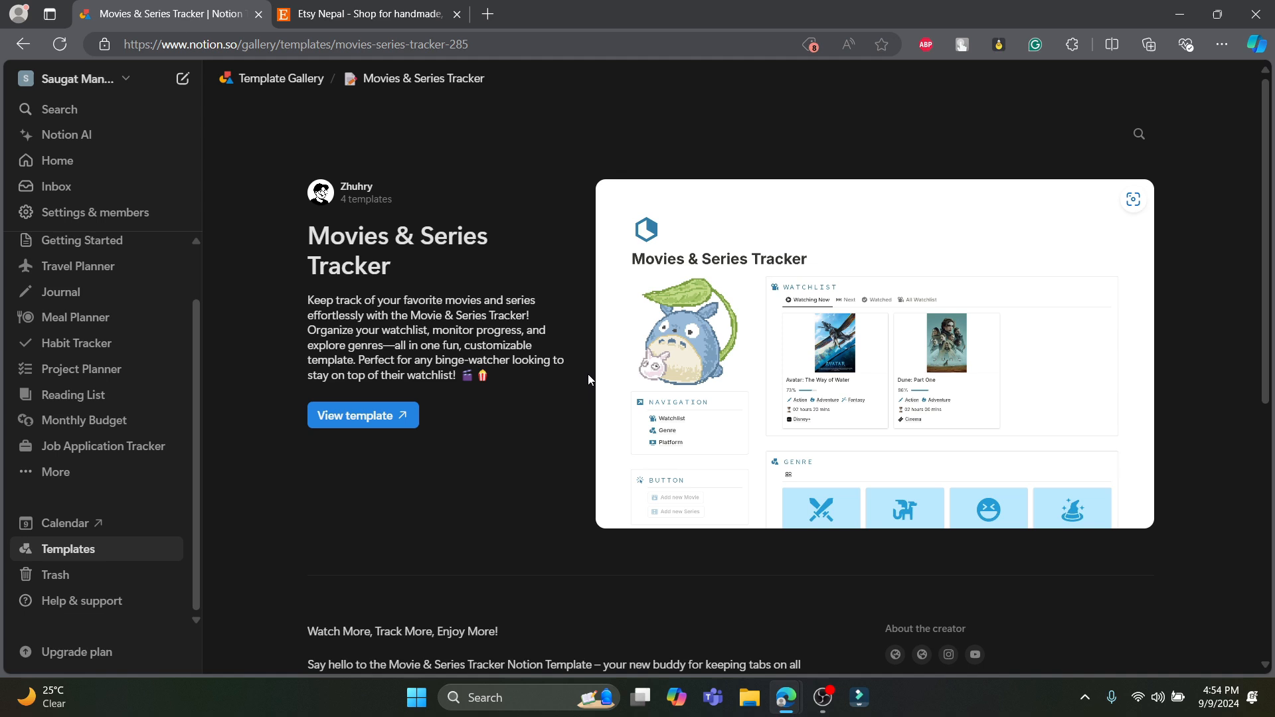
- Open the Movies & Series Tracker template's seller page and look through its preview, pricing options, key features, themes and reviews
{"action": "left_click", "coordinate": [345, 421]}
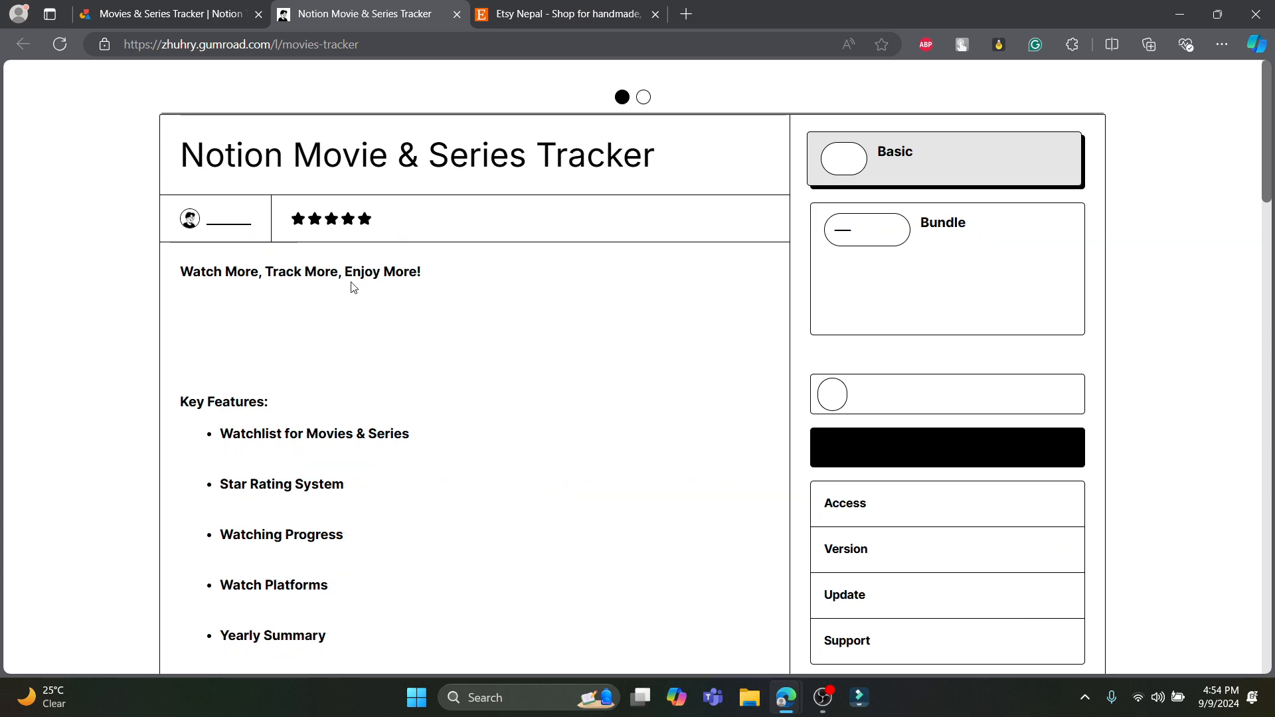
{"action": "scroll", "coordinate": [811, 274], "scroll_direction": "down", "scroll_amount": 7}
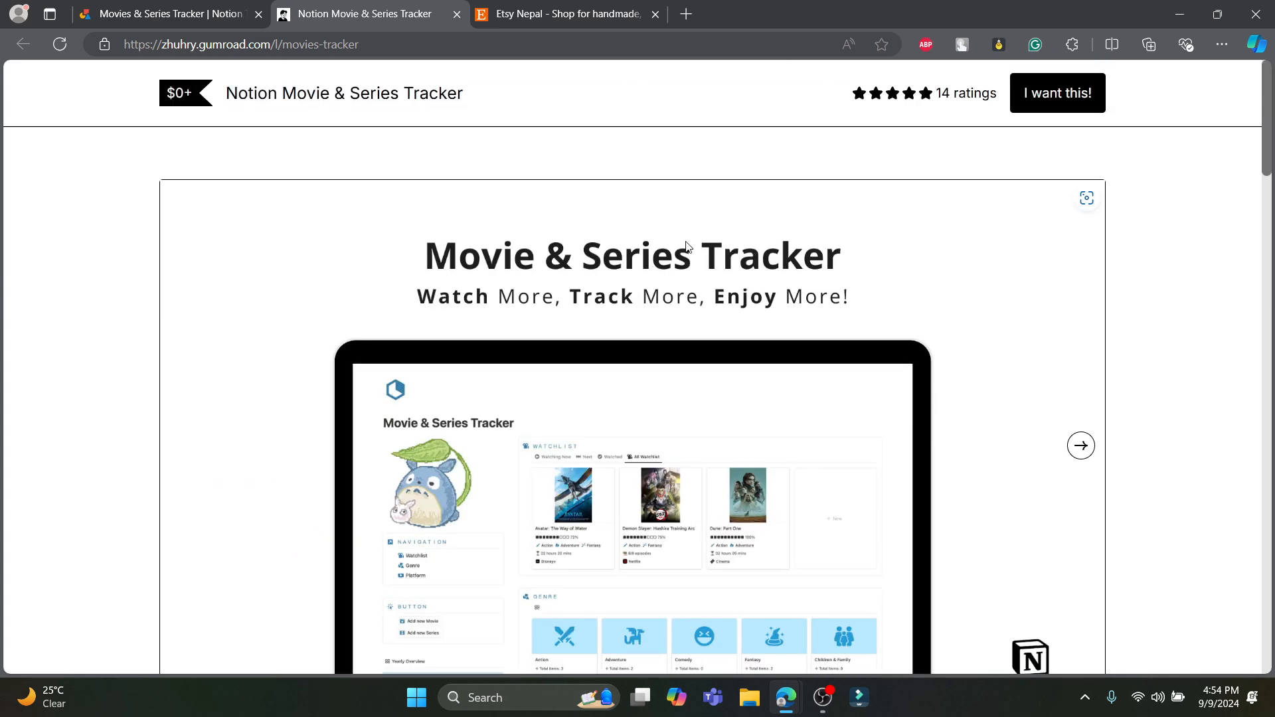
{"action": "scroll", "coordinate": [990, 285], "scroll_direction": "down", "scroll_amount": 6}
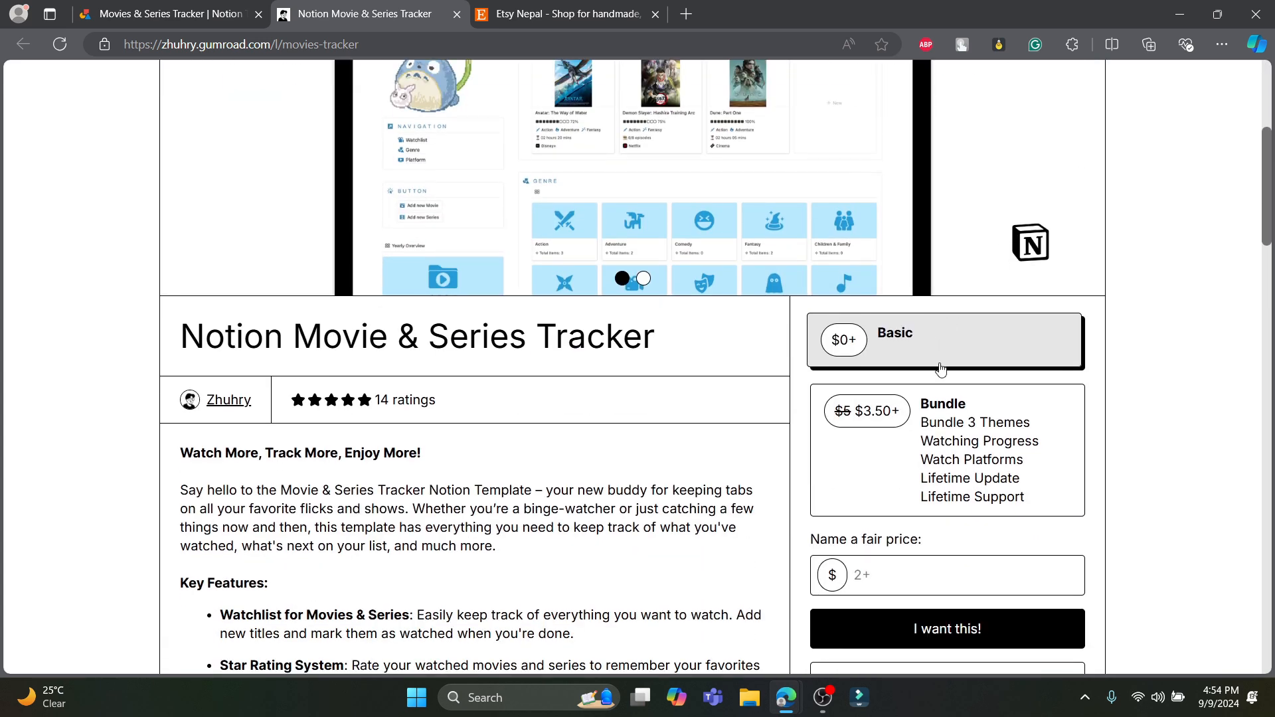
{"action": "scroll", "coordinate": [531, 433], "scroll_direction": "down", "scroll_amount": 1}
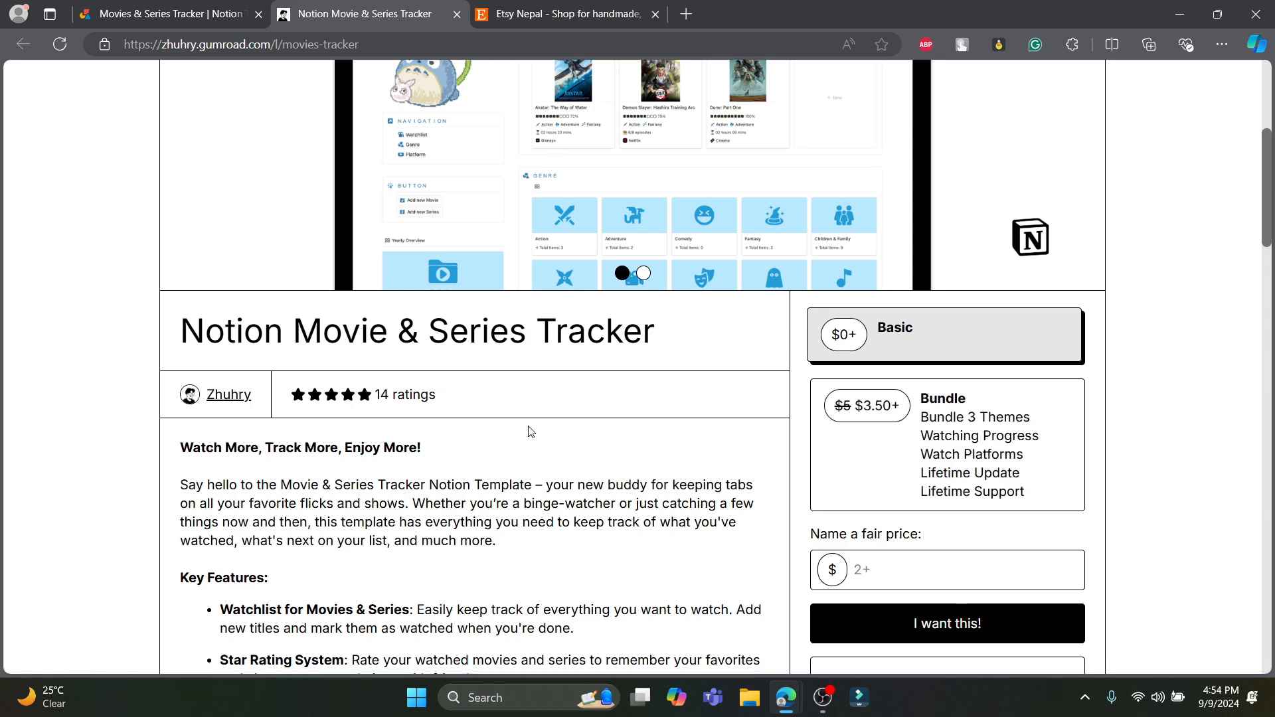
{"action": "scroll", "coordinate": [902, 332], "scroll_direction": "down", "scroll_amount": 8}
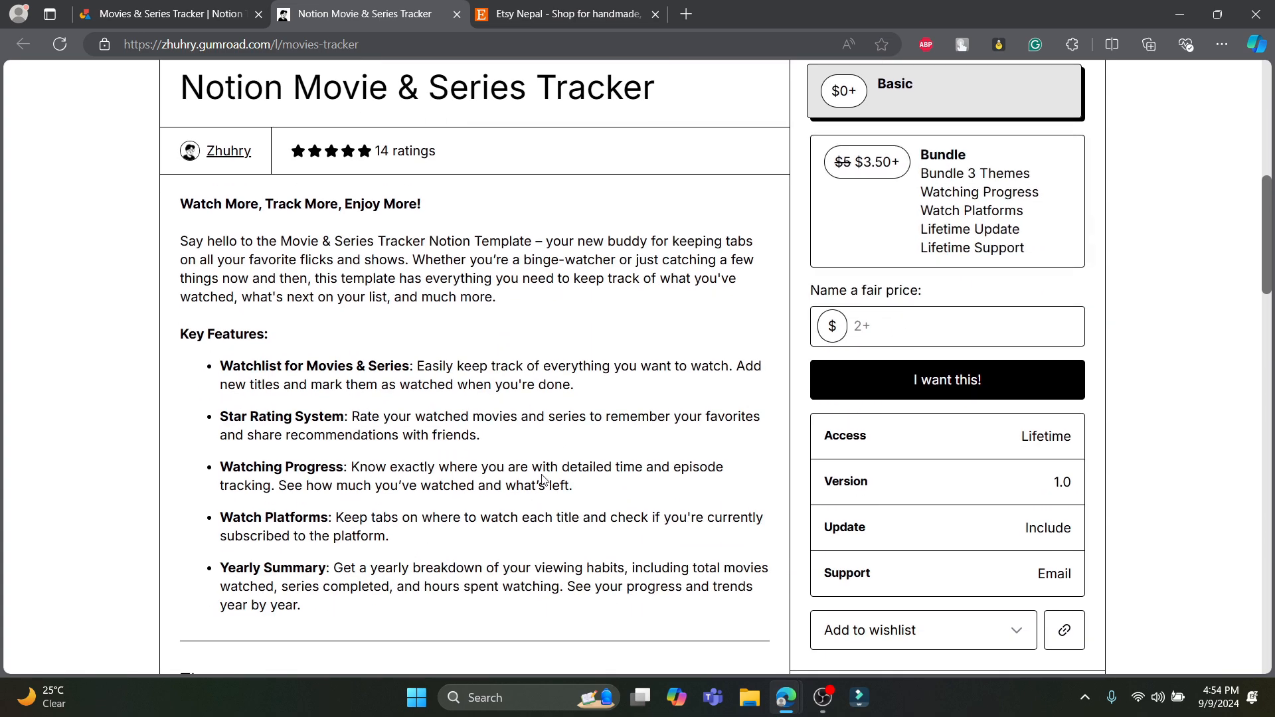
{"action": "scroll", "coordinate": [448, 263], "scroll_direction": "up", "scroll_amount": 12}
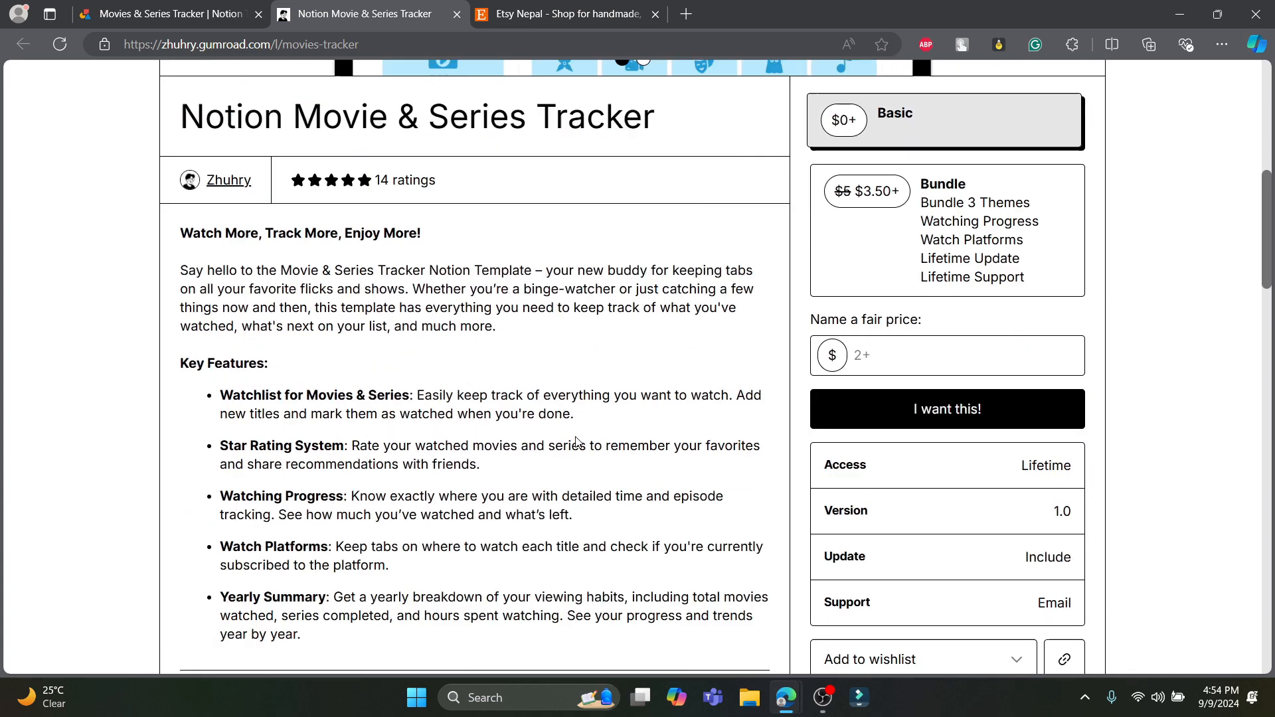
{"action": "scroll", "coordinate": [432, 266], "scroll_direction": "up", "scroll_amount": 3}
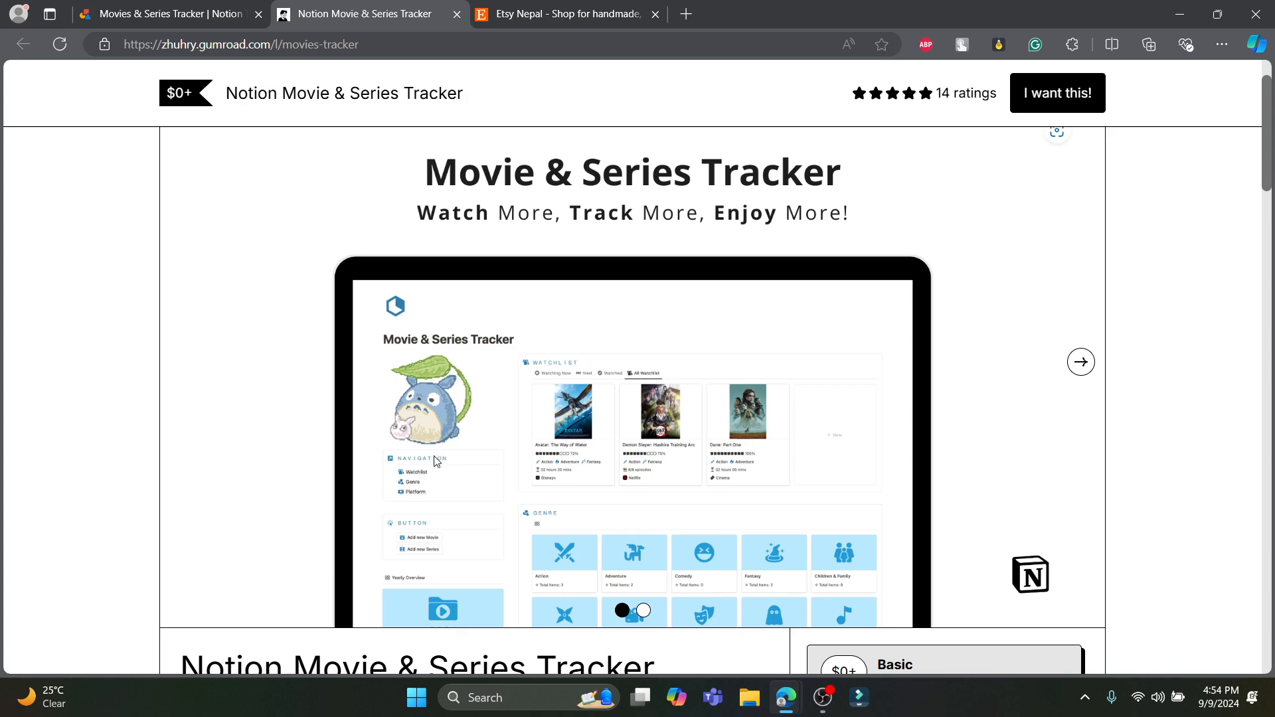
{"action": "scroll", "coordinate": [625, 495], "scroll_direction": "down", "scroll_amount": 15}
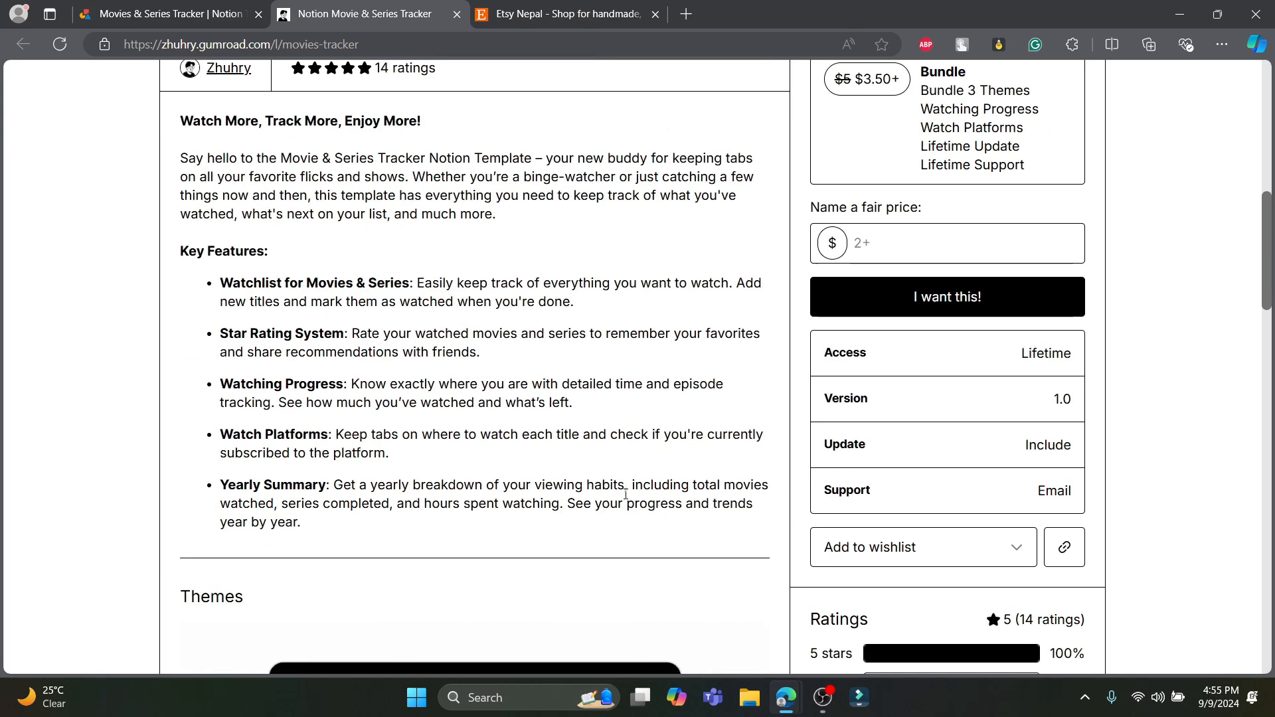
{"action": "scroll", "coordinate": [626, 494], "scroll_direction": "down", "scroll_amount": 8}
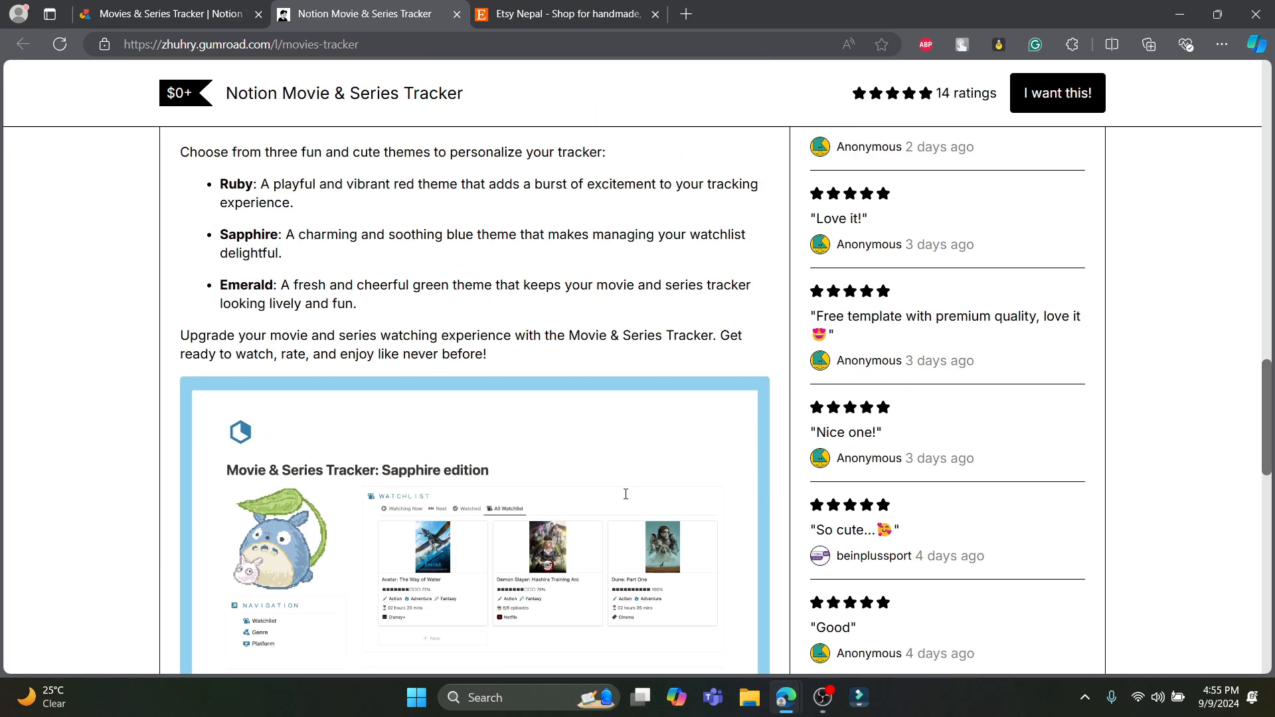
- Return to Notion and open the private page "The Environmental Damages of Urbanization"
{"action": "left_click", "coordinate": [179, 13]}
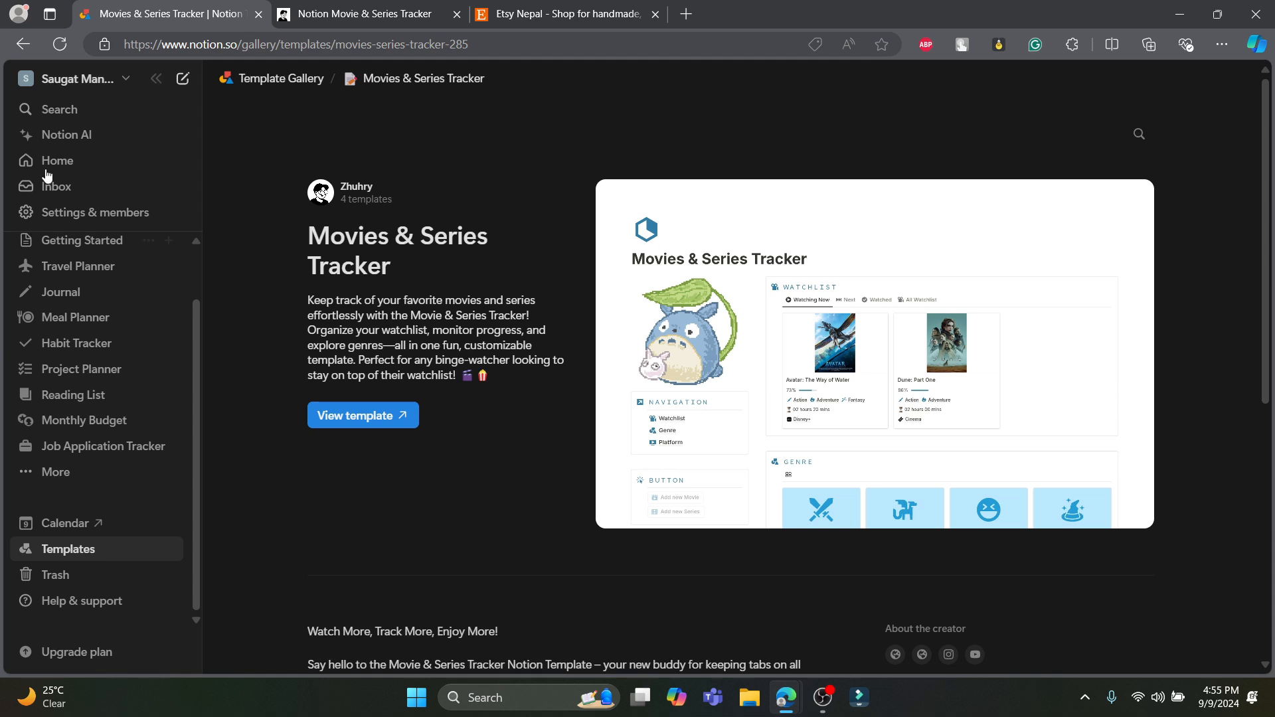
{"action": "left_click", "coordinate": [65, 139]}
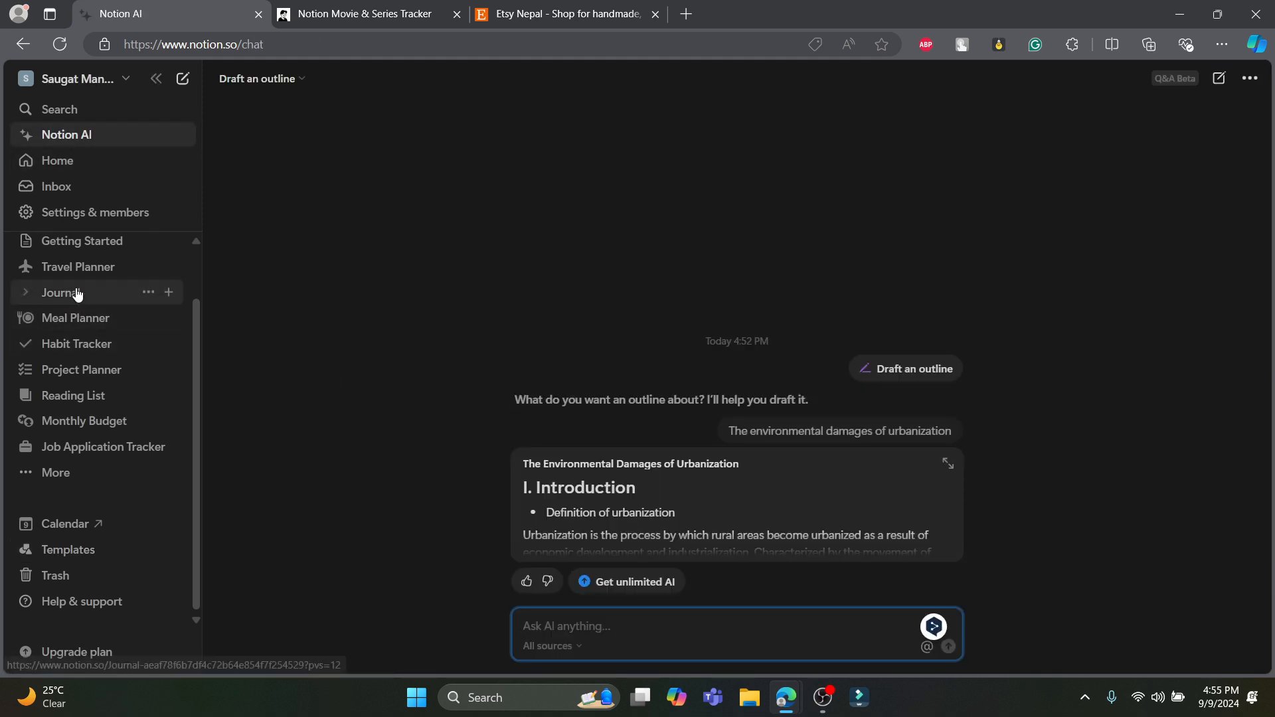
{"action": "left_click", "coordinate": [106, 279]}
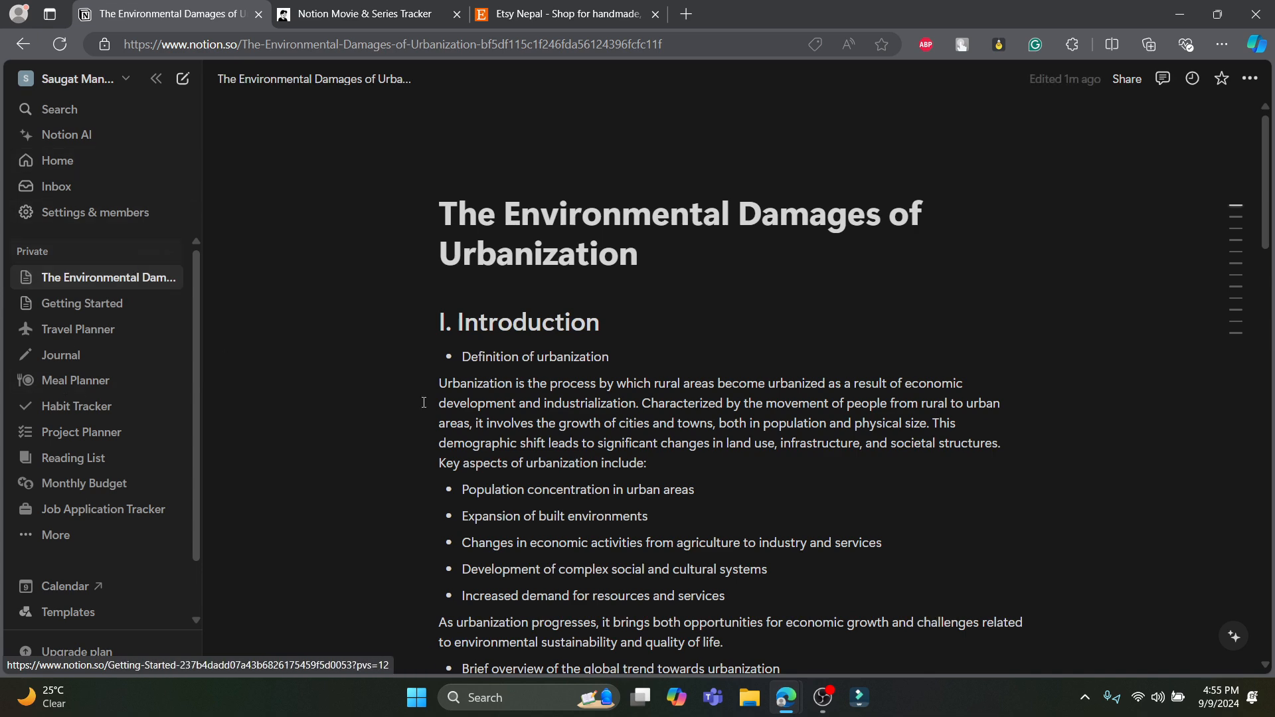
- Add the rolling-on-the-floor-laughing emoji as the icon of the urbanization page
{"action": "mouse_move", "coordinate": [486, 187]}
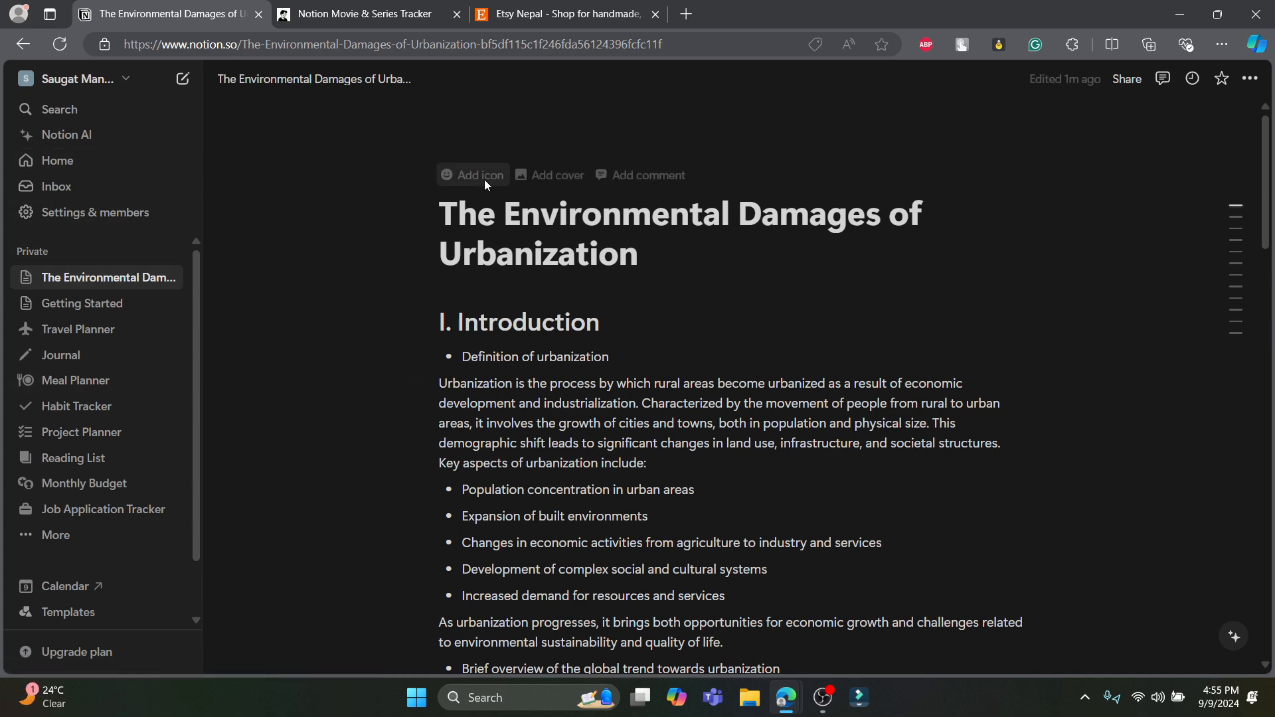
{"action": "left_click", "coordinate": [487, 186]}
{"action": "left_click", "coordinate": [485, 369]}
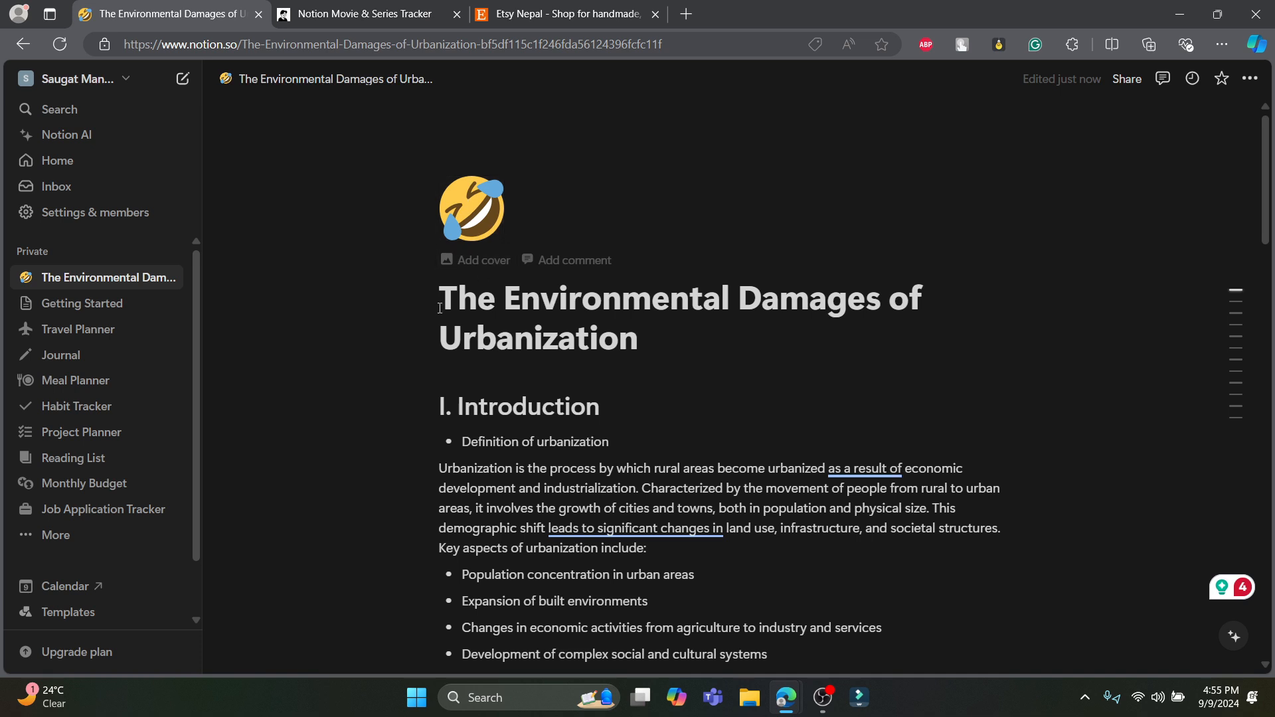
- Add a cover to the page and change it to the NASA Archive image of a person among wooden fan blades
{"action": "left_click", "coordinate": [480, 261]}
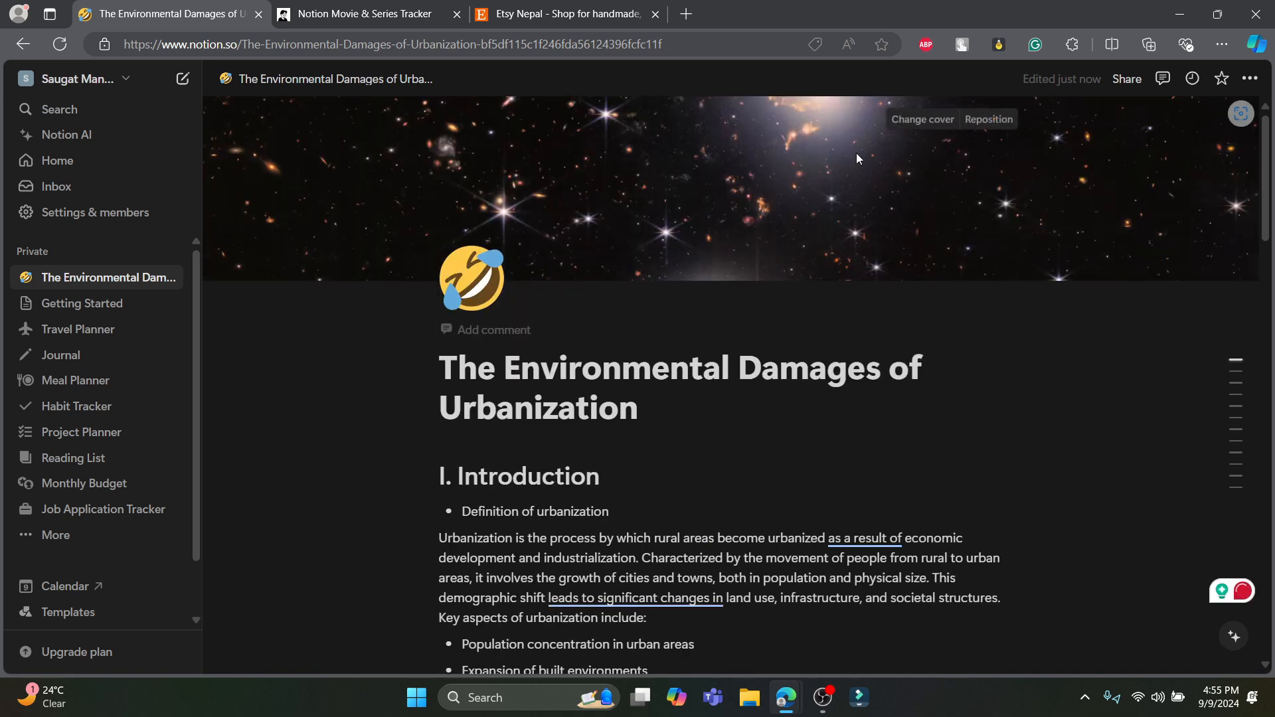
{"action": "left_click", "coordinate": [921, 122]}
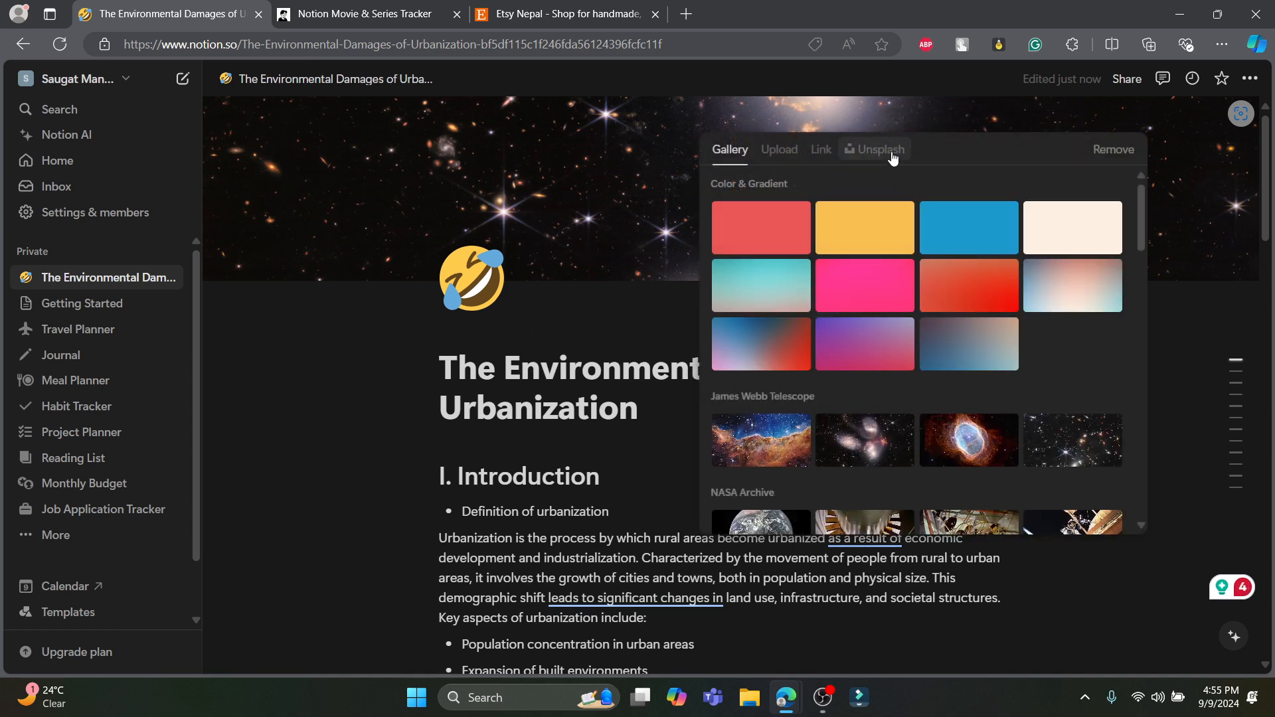
{"action": "scroll", "coordinate": [927, 330], "scroll_direction": "down", "scroll_amount": 2}
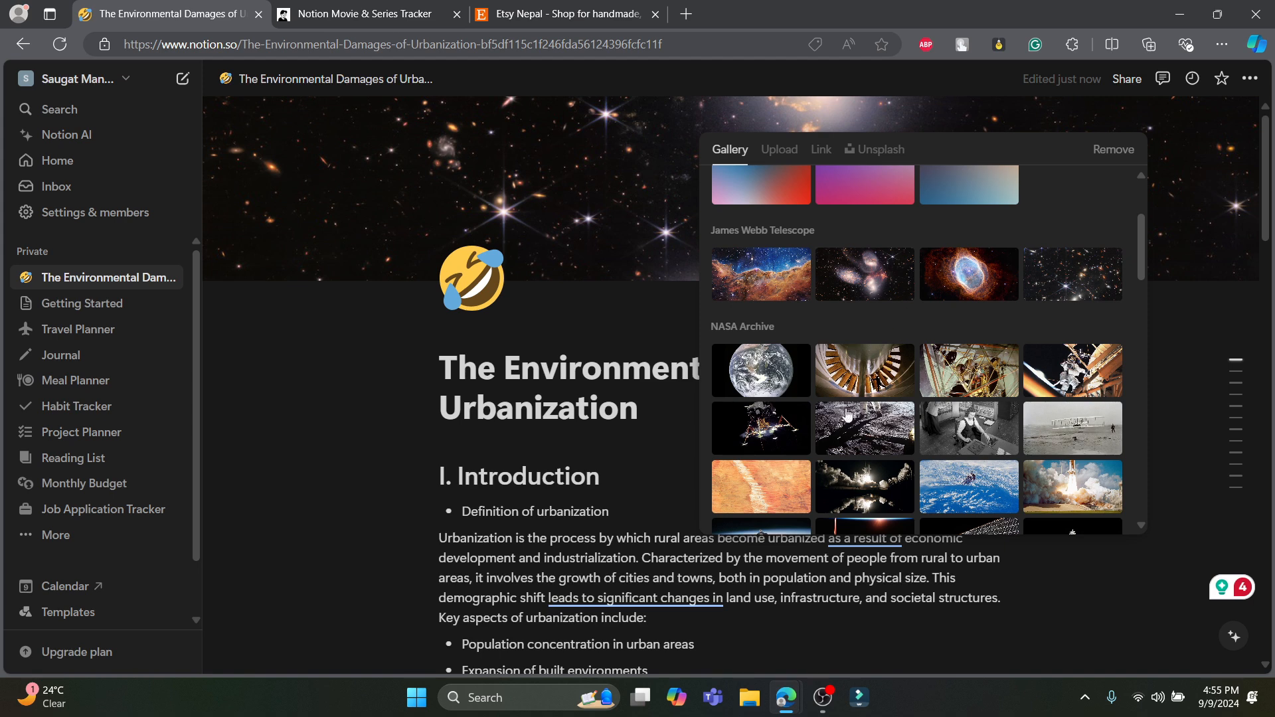
{"action": "scroll", "coordinate": [848, 415], "scroll_direction": "down", "scroll_amount": 6}
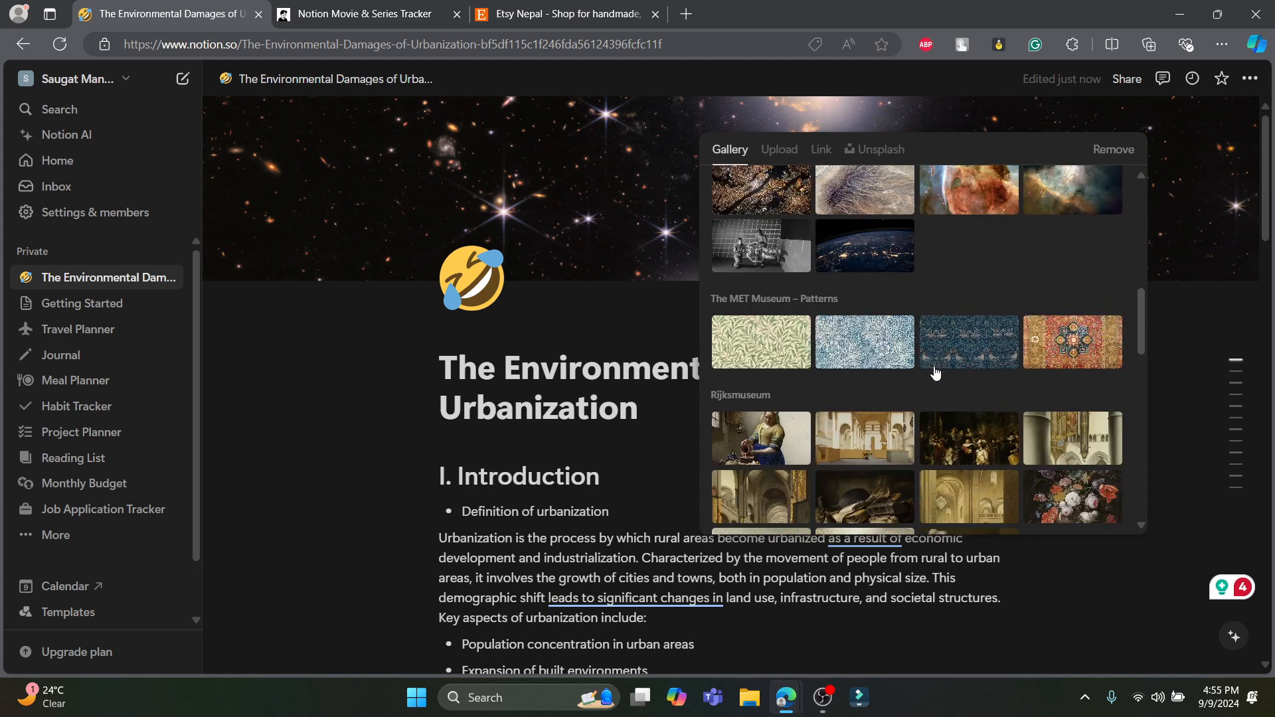
{"action": "scroll", "coordinate": [937, 373], "scroll_direction": "up", "scroll_amount": 3}
{"action": "left_click", "coordinate": [867, 226]}
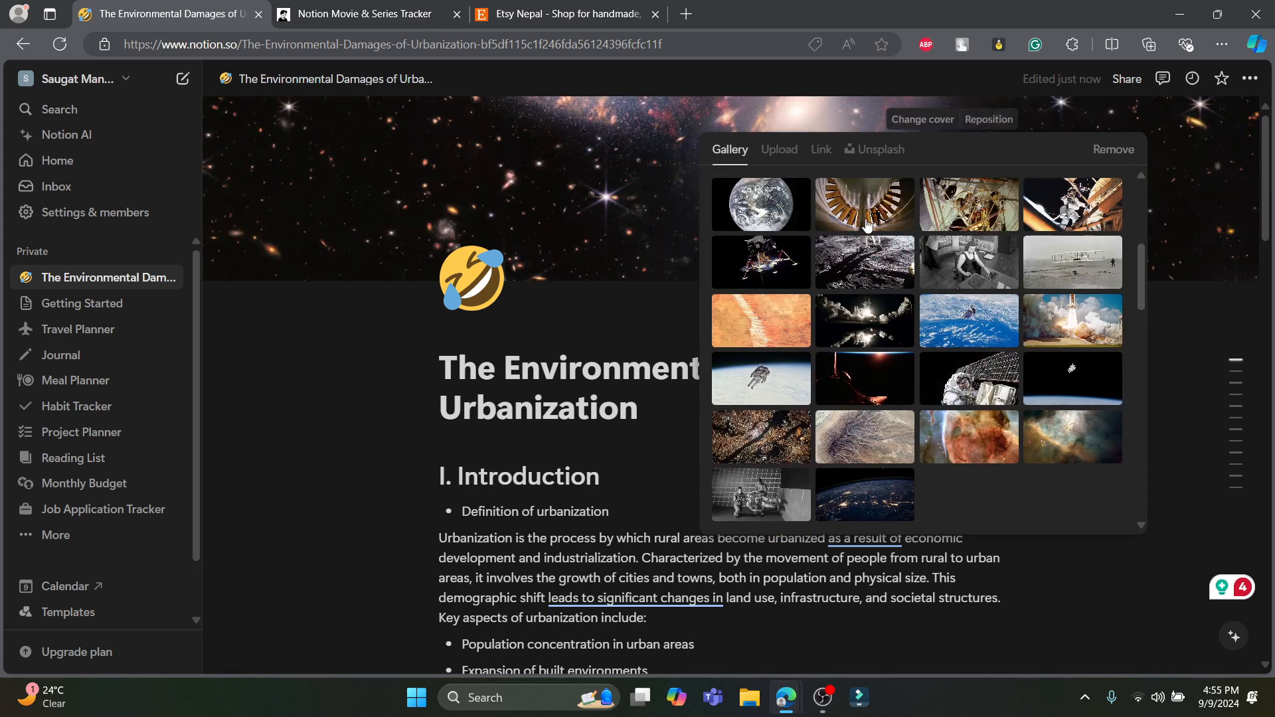
- Reposition the cover image upward to display a lower part of it and save the position
{"action": "left_click", "coordinate": [993, 120]}
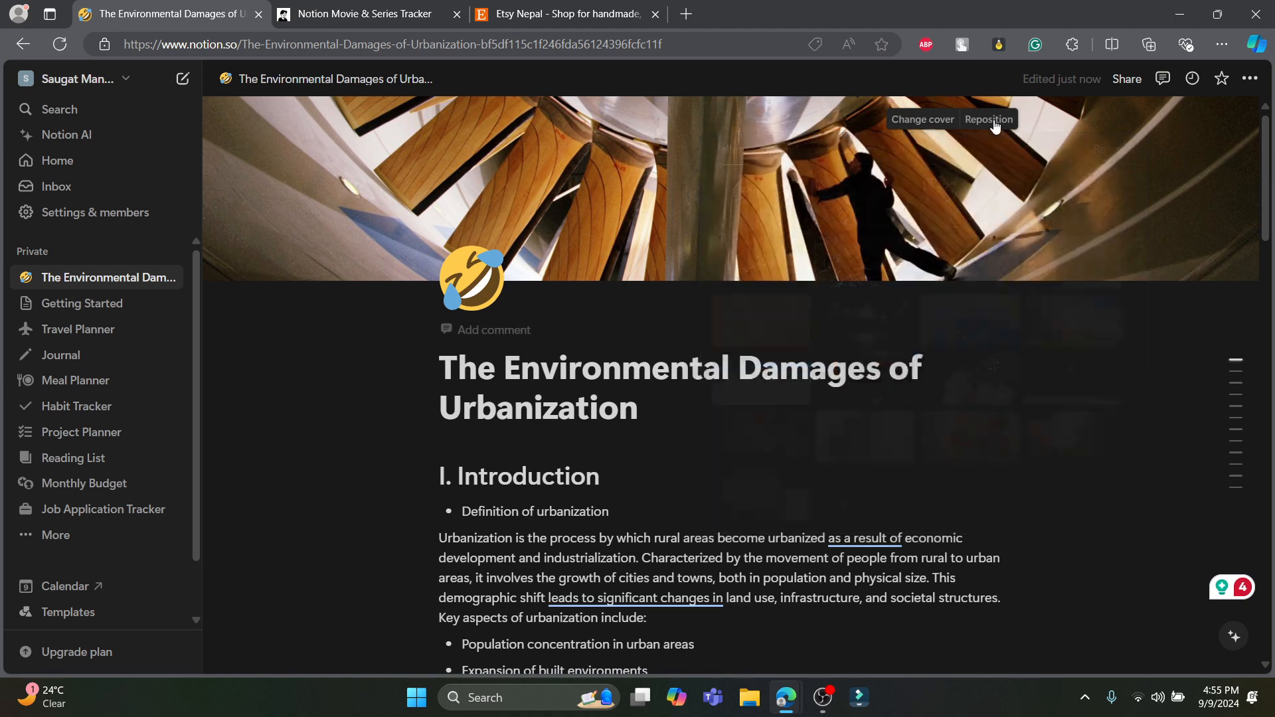
{"action": "left_click", "coordinate": [996, 120]}
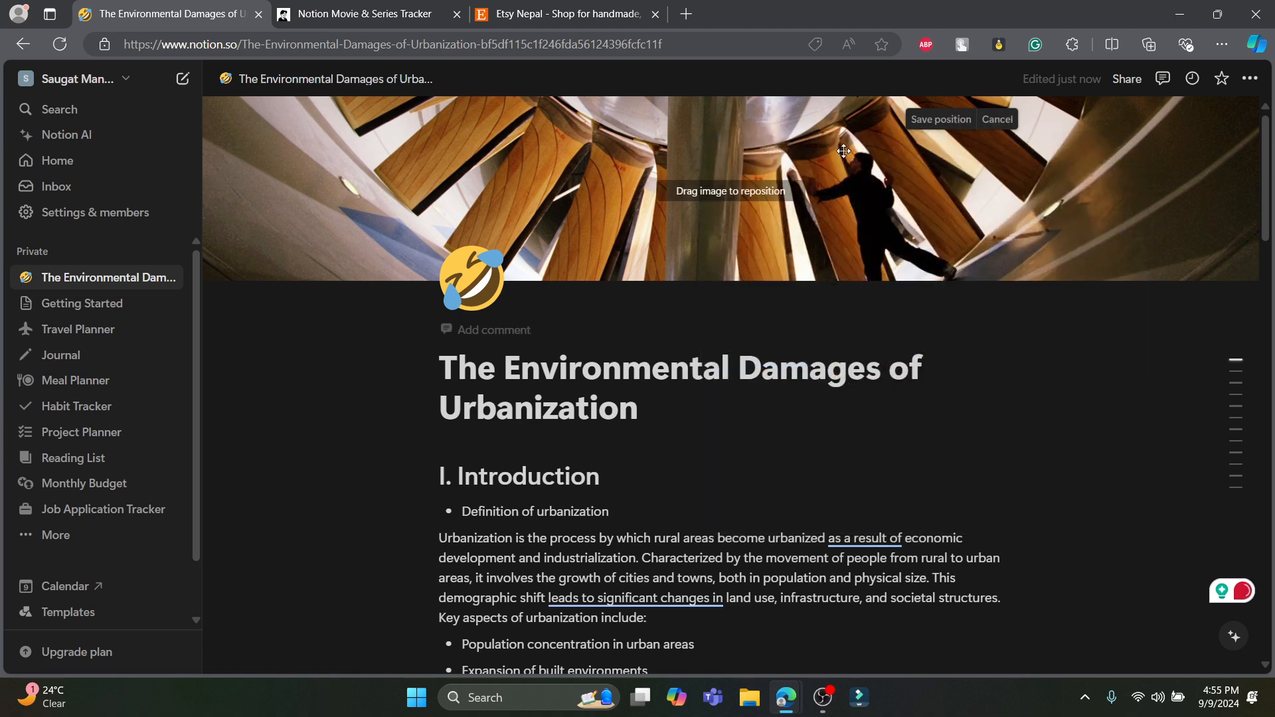
{"action": "left_click_drag", "start_coordinate": [731, 189], "coordinate": [763, 81]}
{"action": "left_click", "coordinate": [956, 123]}
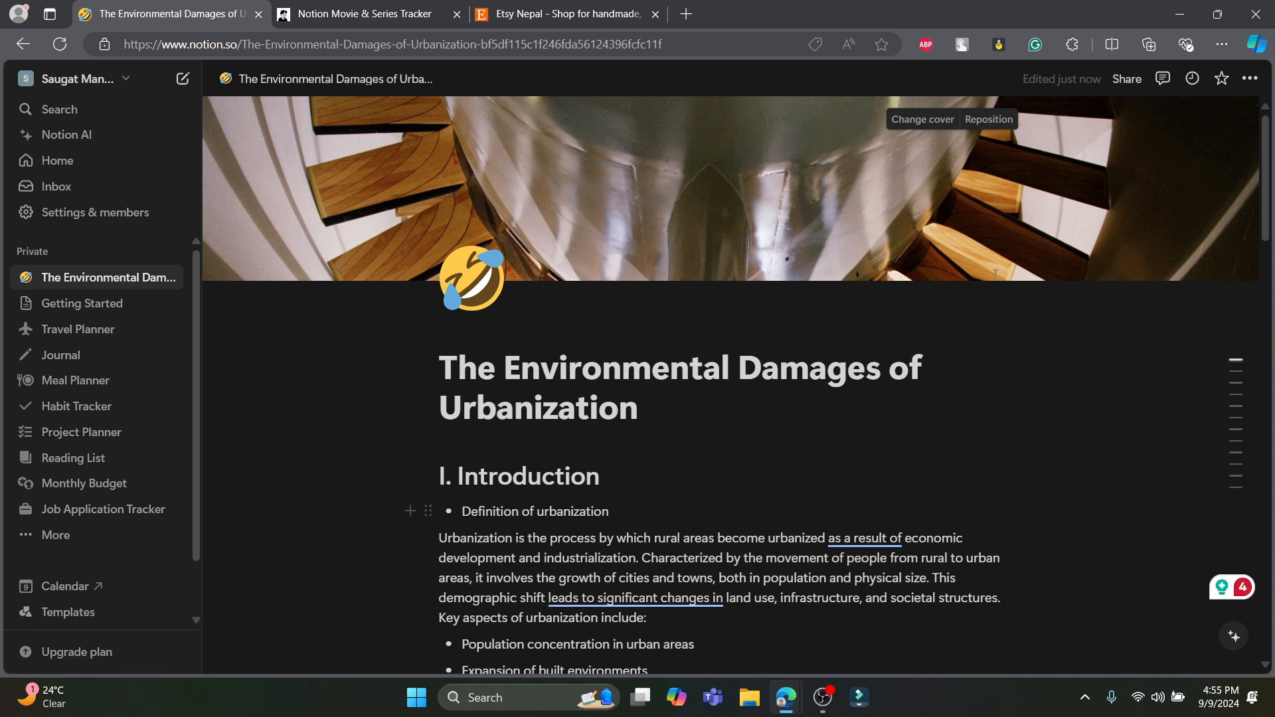
- Review the page's sharing options, examining the member permission levels and the general access choices
{"action": "left_click", "coordinate": [1131, 78]}
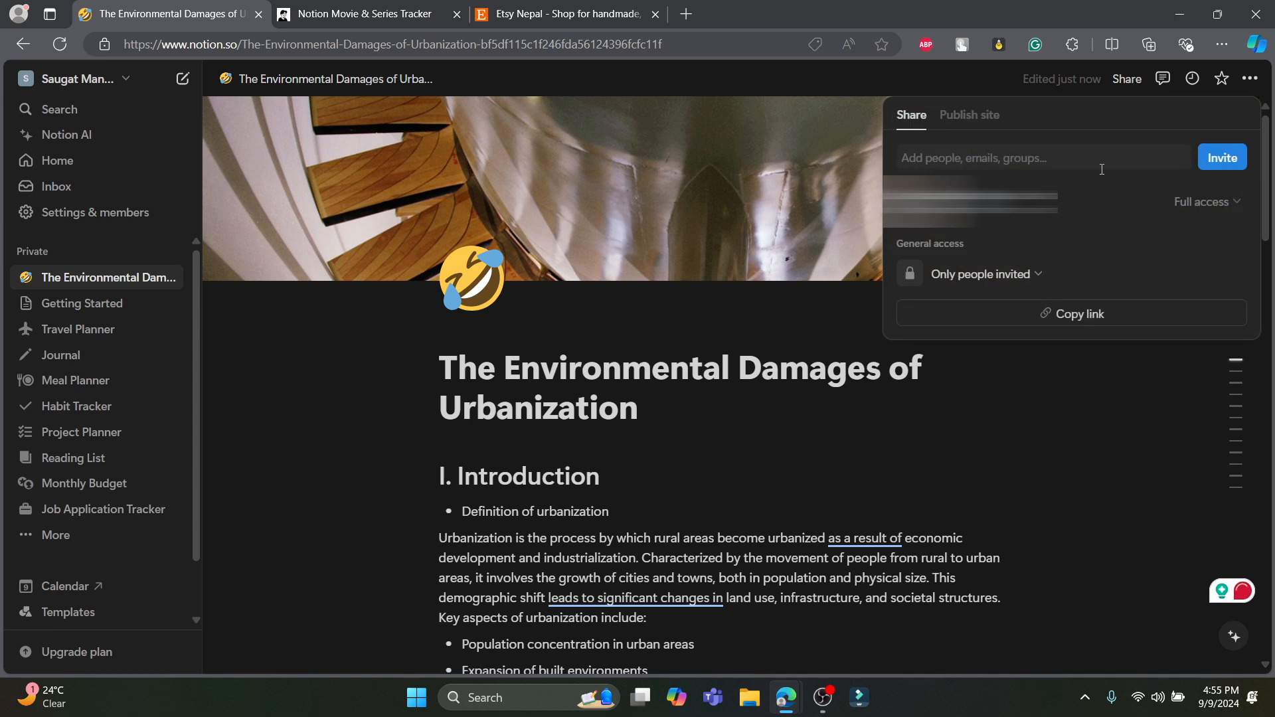
{"action": "left_click", "coordinate": [1210, 203]}
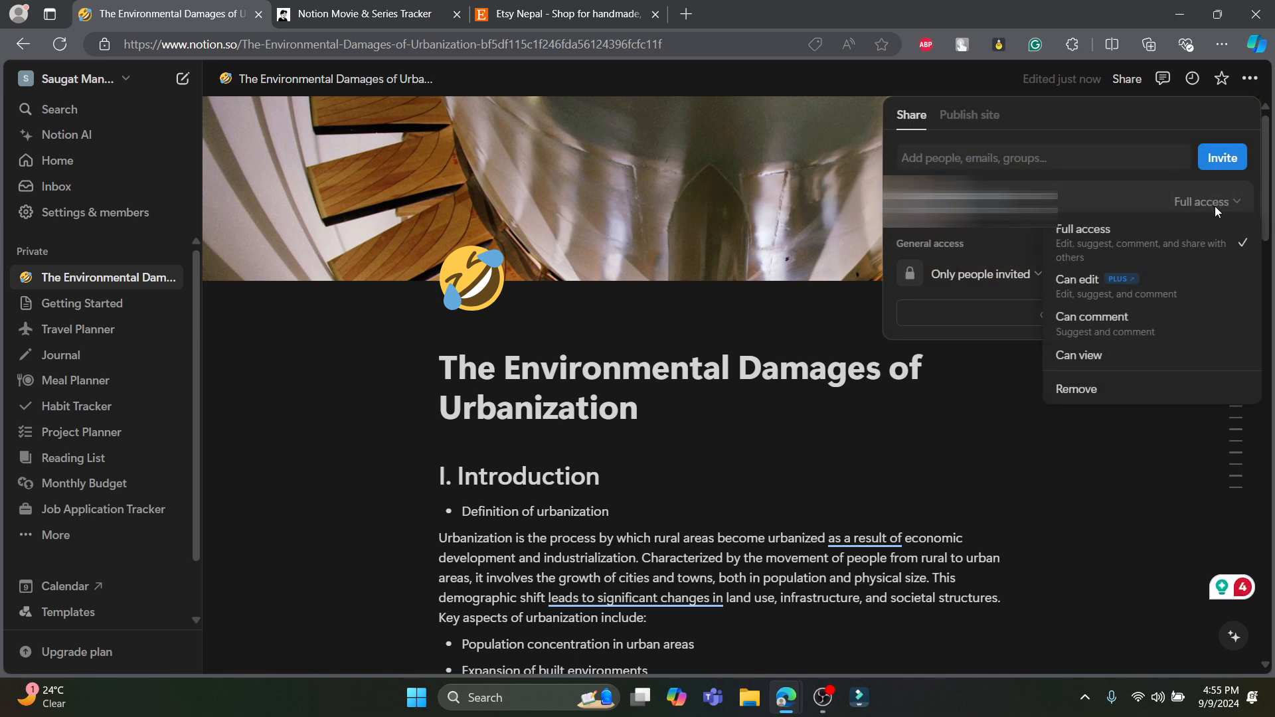
{"action": "left_click", "coordinate": [1104, 246]}
{"action": "left_click", "coordinate": [1039, 275]}
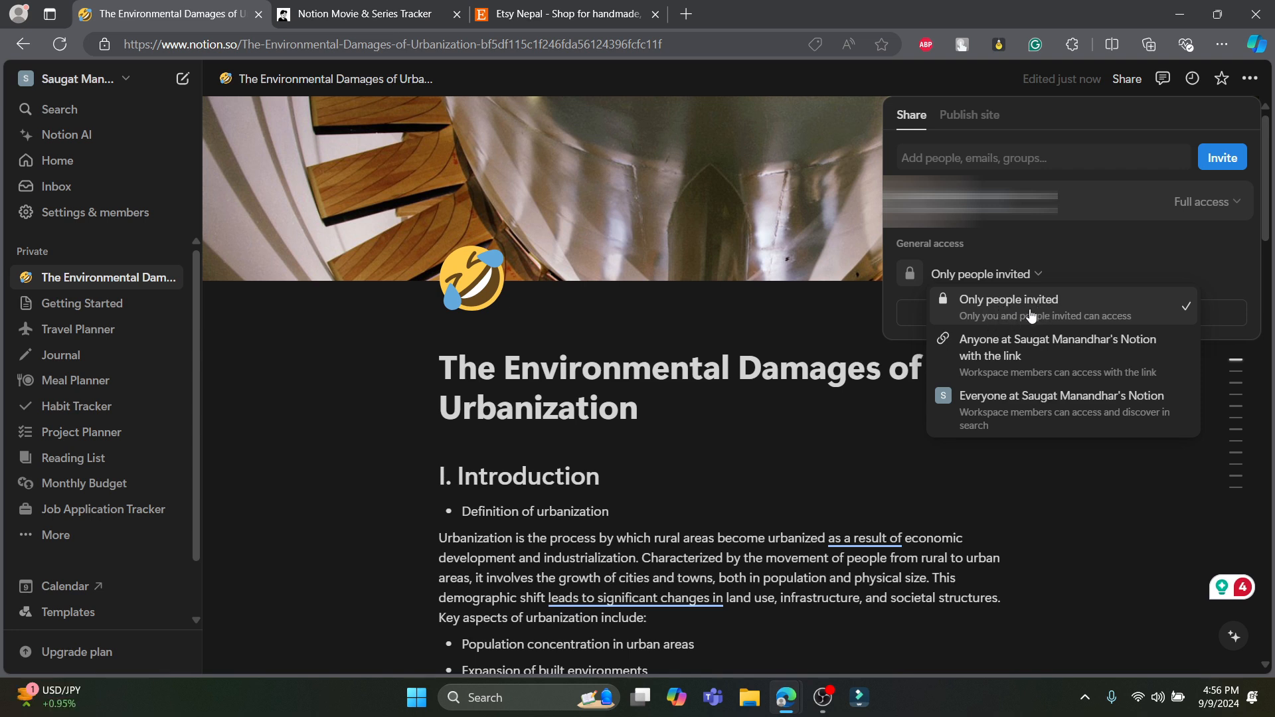
{"action": "left_click", "coordinate": [1048, 273]}
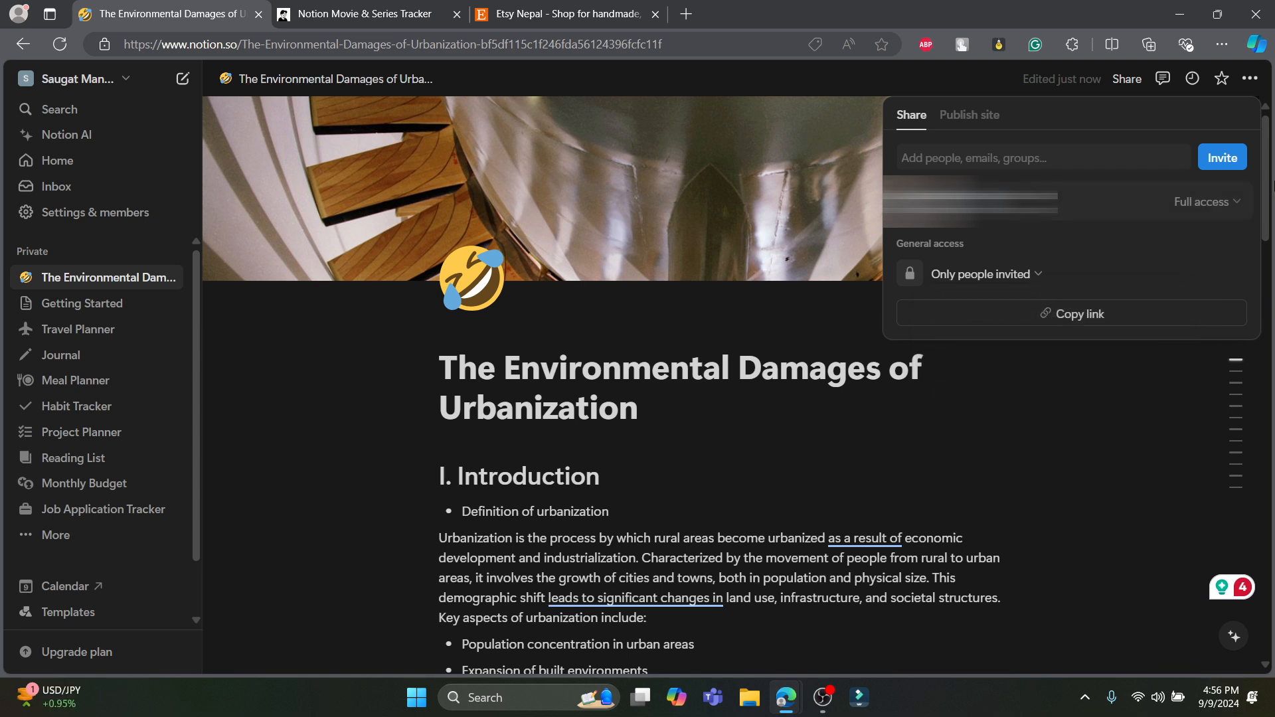
- Enter the collaborator's e-mail address in the page's sharing settings and submit the invitation
{"action": "left_click", "coordinate": [1020, 160]}
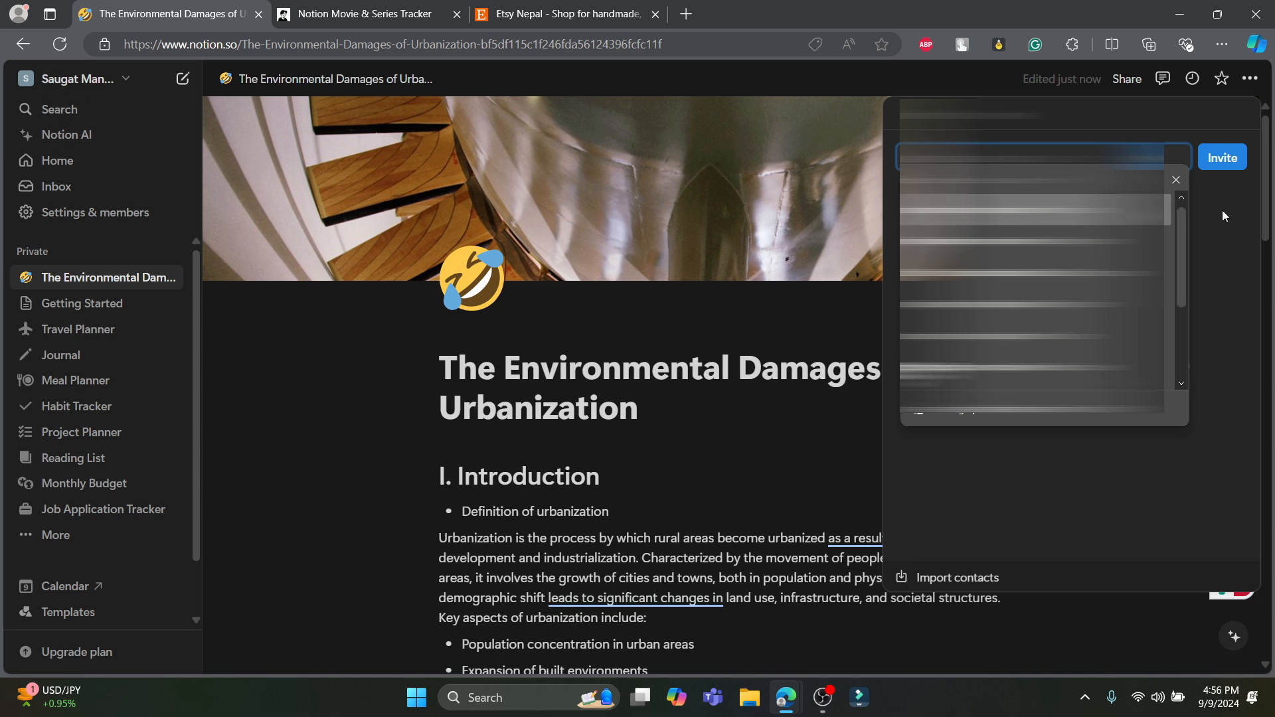
{"action": "left_click", "coordinate": [1033, 210]}
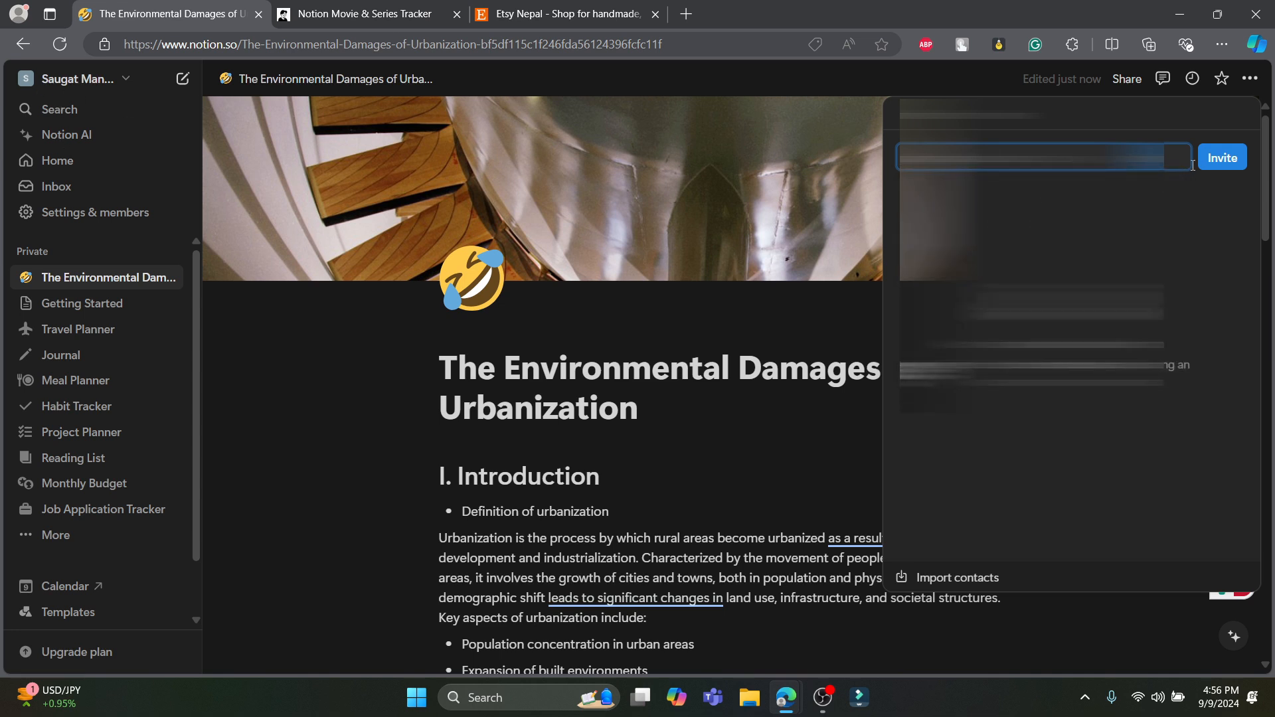
{"action": "left_click", "coordinate": [1222, 161]}
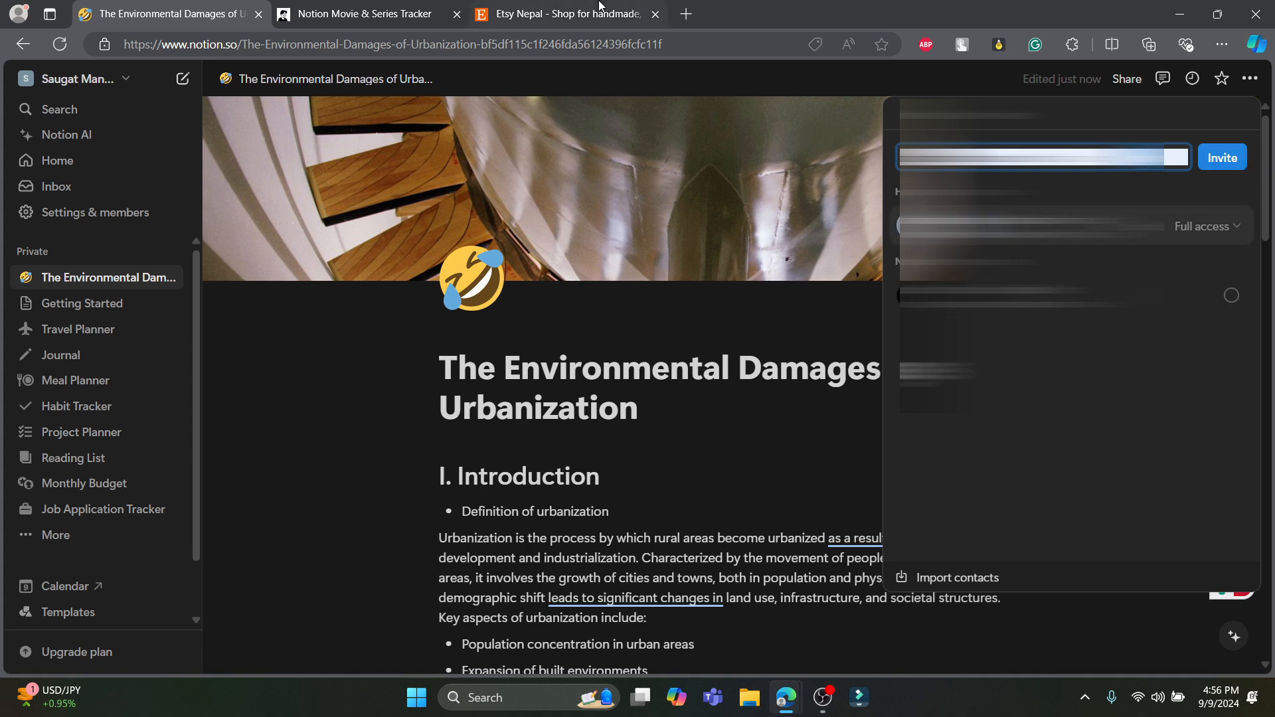
{"action": "left_click", "coordinate": [577, 13]}
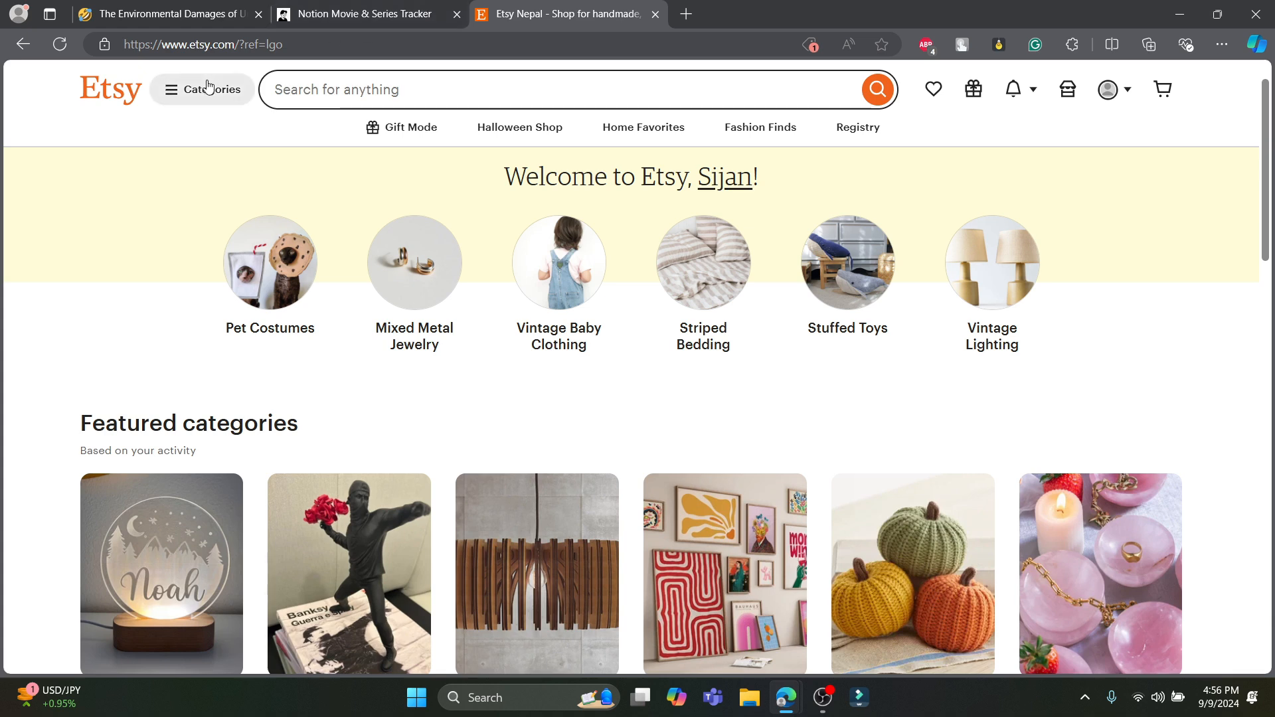
{"action": "left_click", "coordinate": [158, 6]}
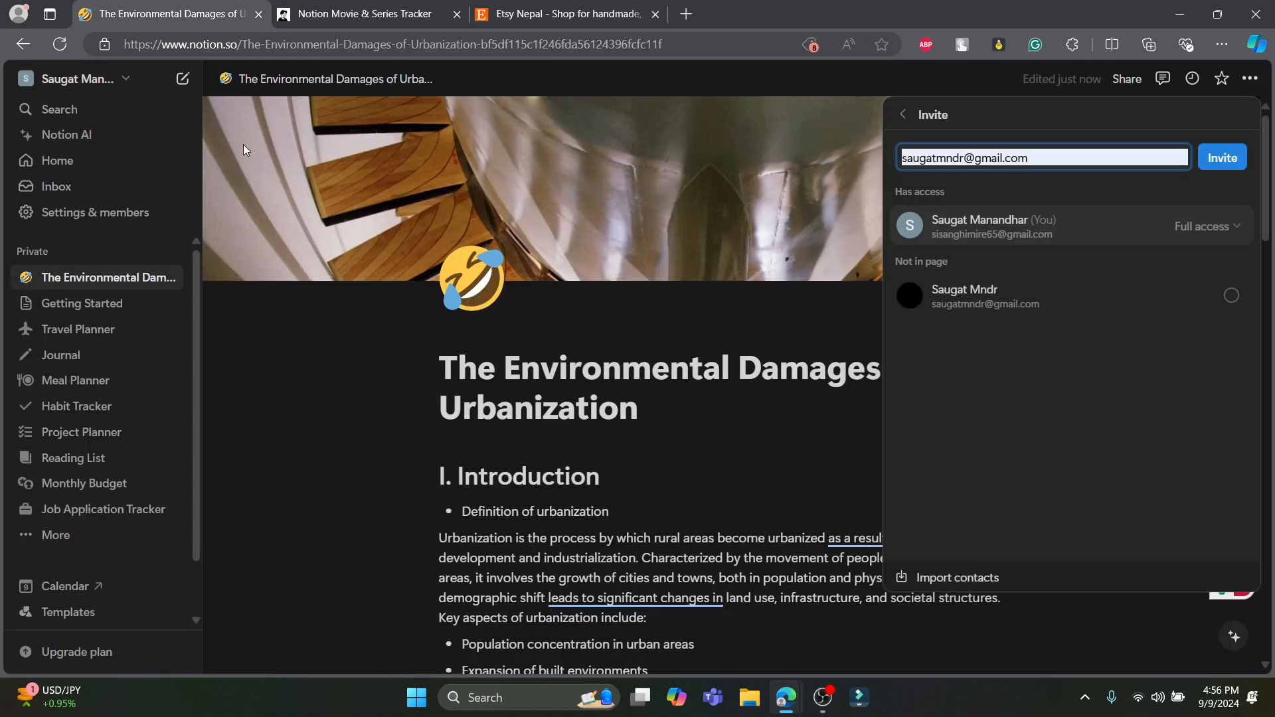
{"action": "left_click", "coordinate": [549, 17]}
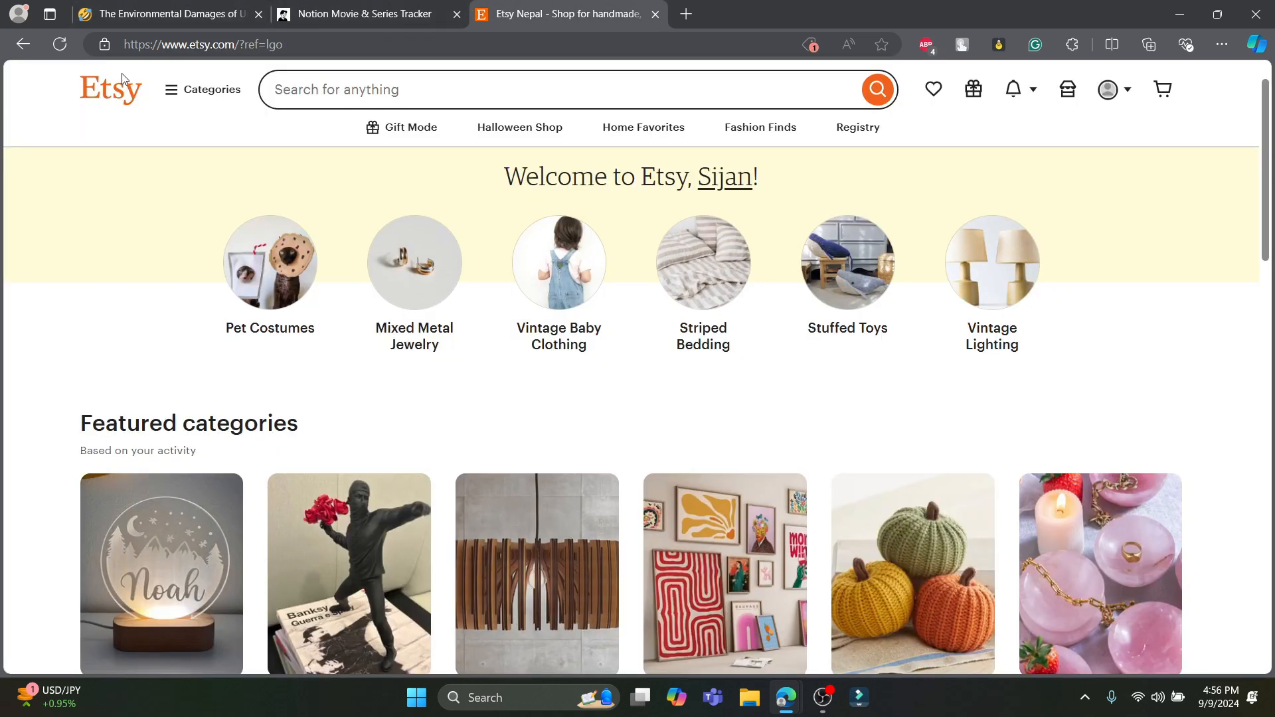
{"action": "left_click", "coordinate": [171, 6]}
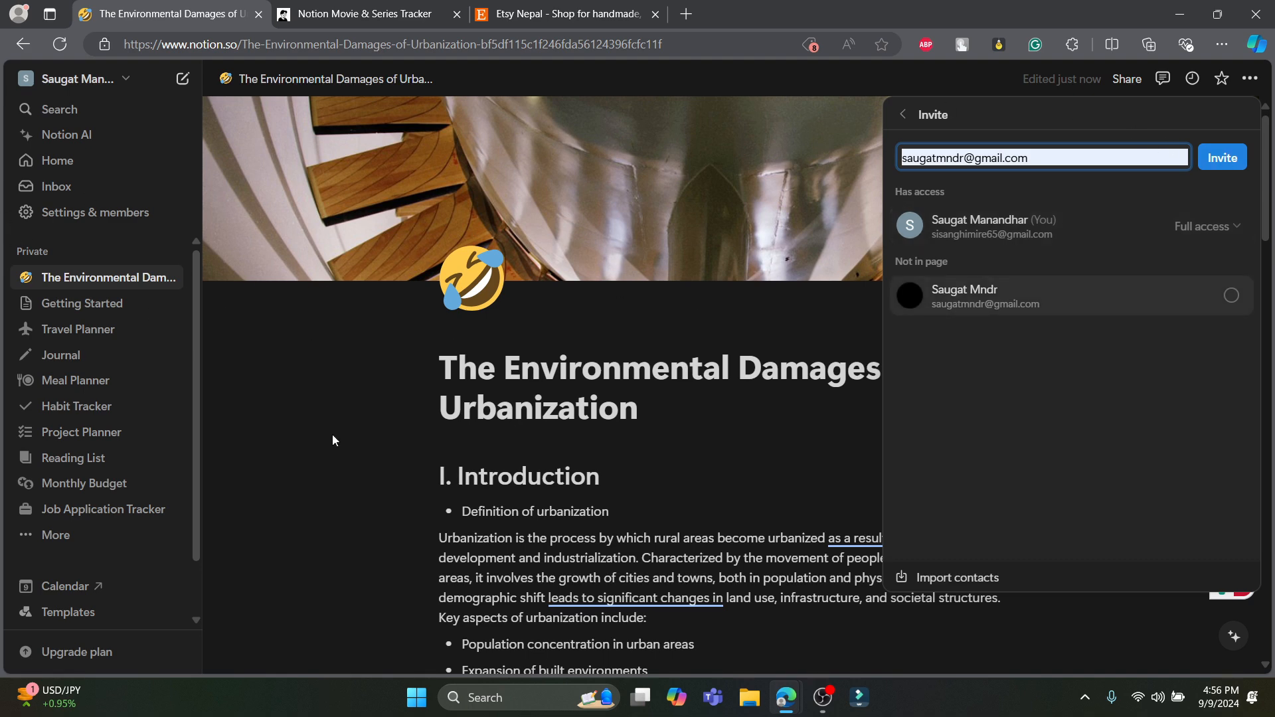
- Switch to Etsy and open the shop setup at the new listing page
{"action": "left_click", "coordinate": [531, 8]}
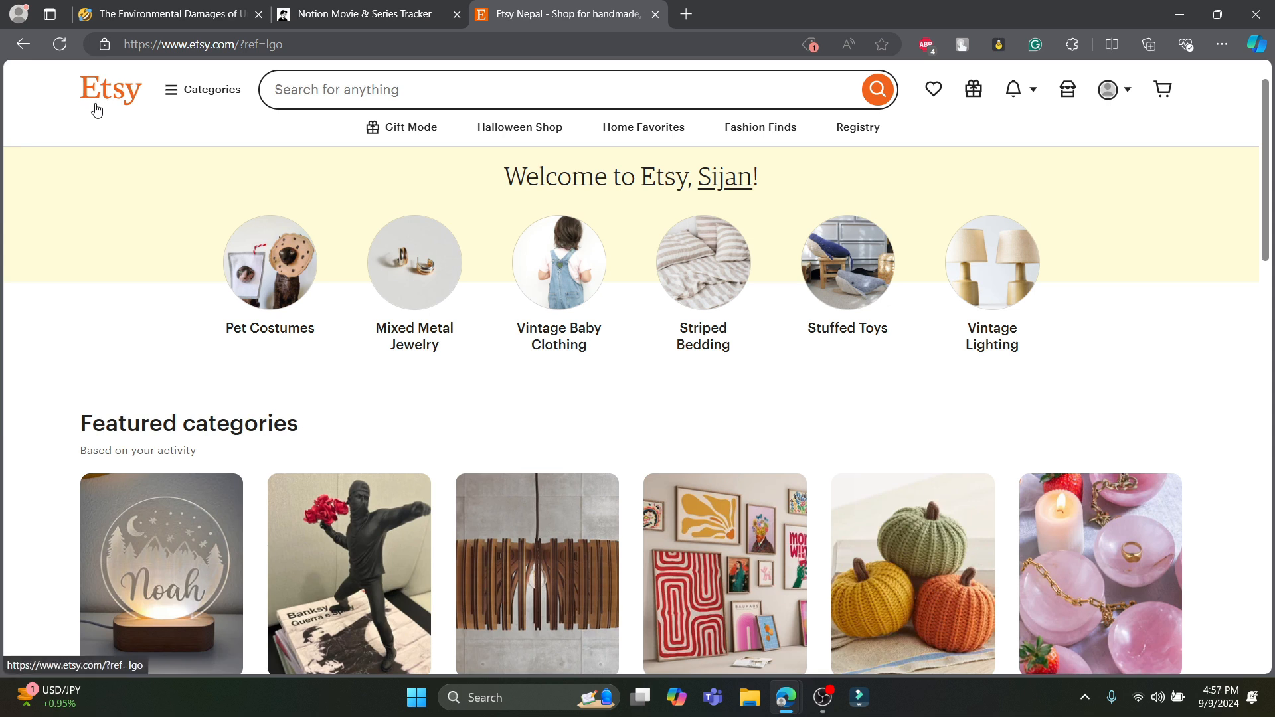
{"action": "left_click", "coordinate": [1071, 93]}
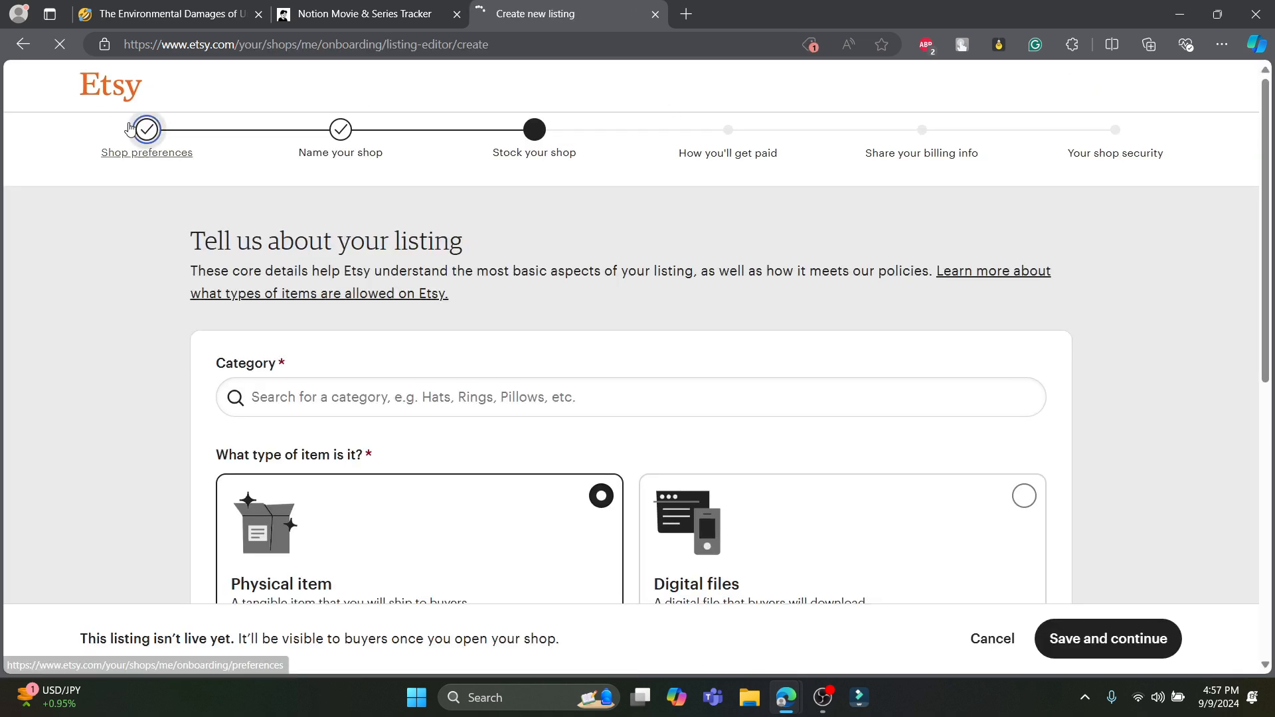
- Go back through the shop preferences to the shop naming stage, rename the shop templatesbynotion22, and save it
{"action": "left_click", "coordinate": [131, 128]}
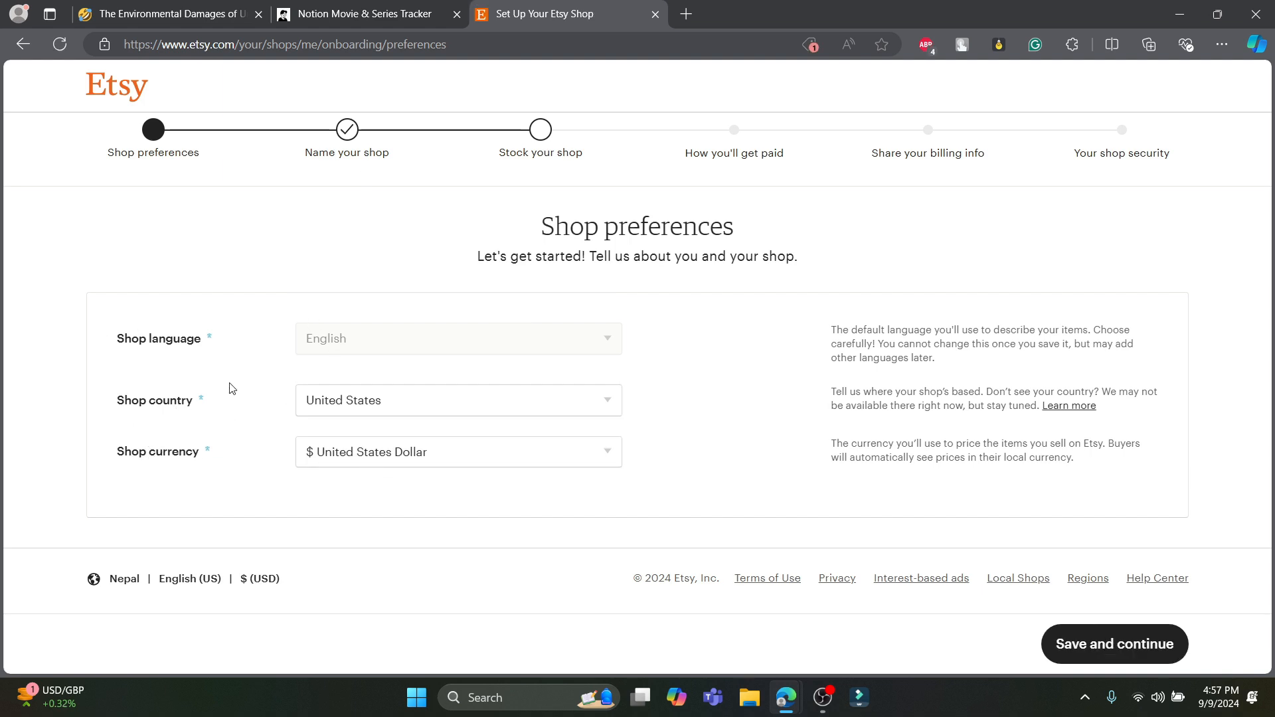
{"action": "left_click", "coordinate": [347, 128]}
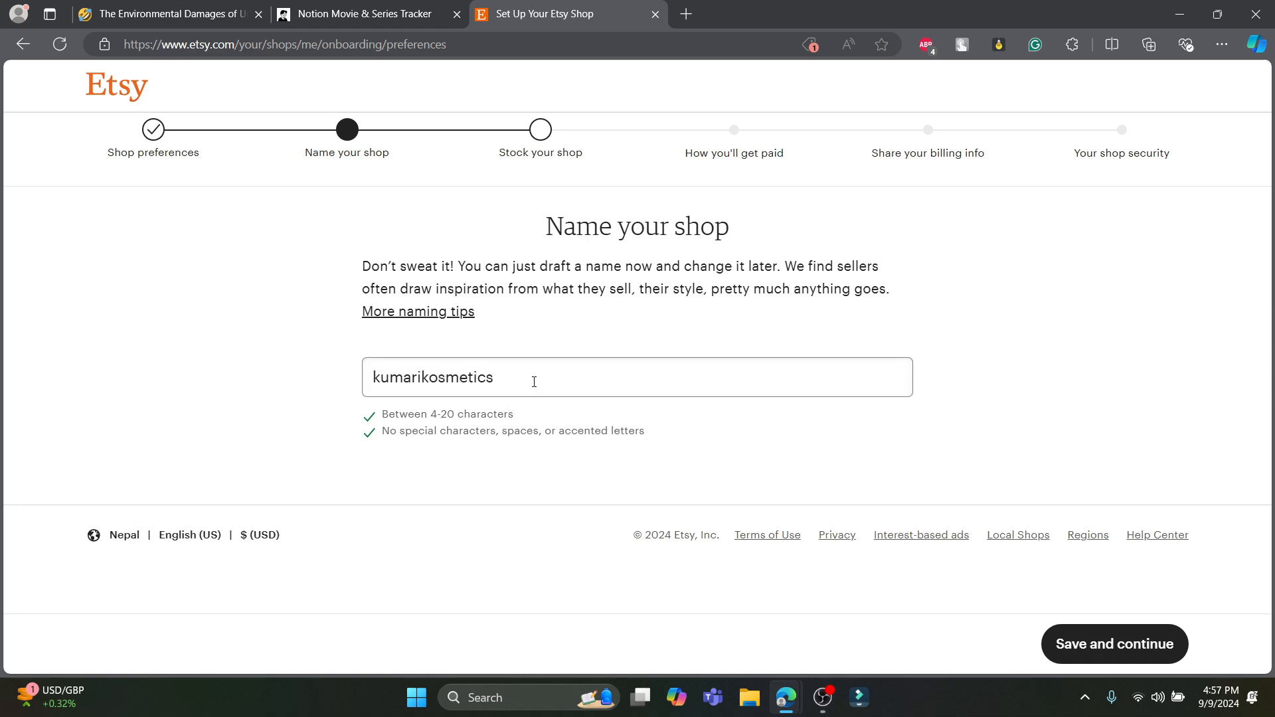
{"action": "left_click_drag", "start_coordinate": [532, 379], "coordinate": [312, 382]}
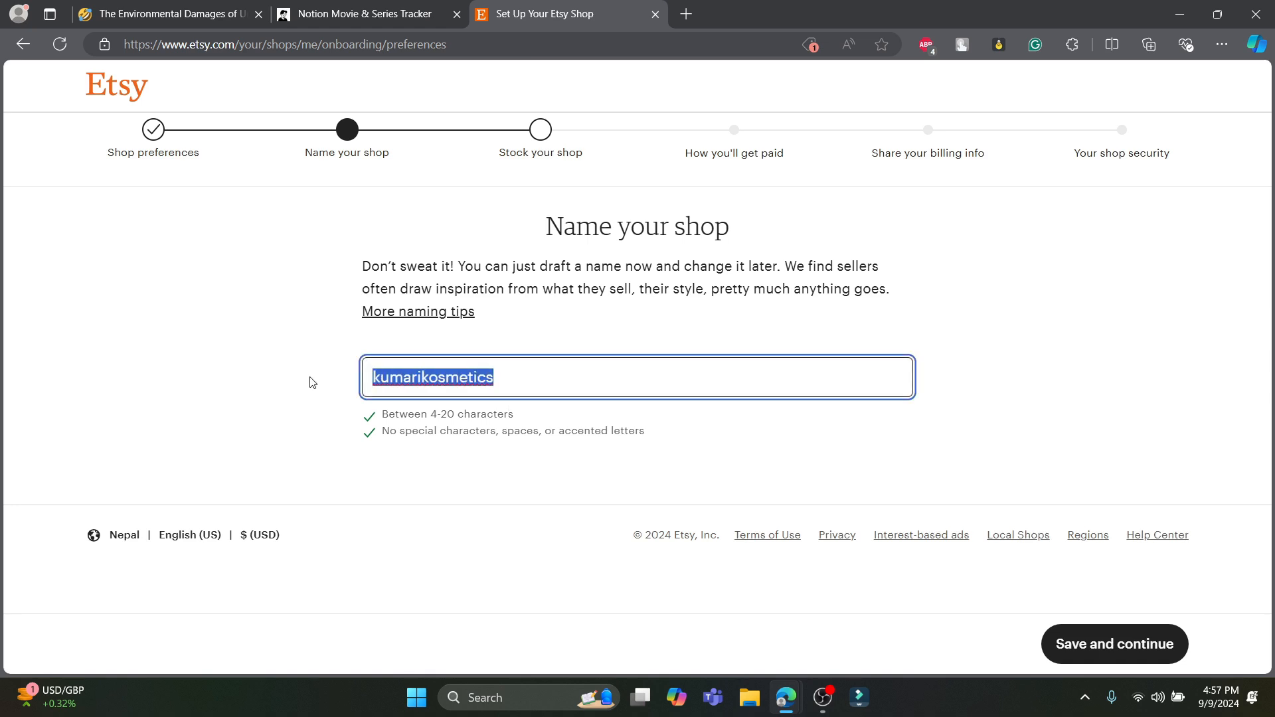
{"action": "type", "text": "template"}
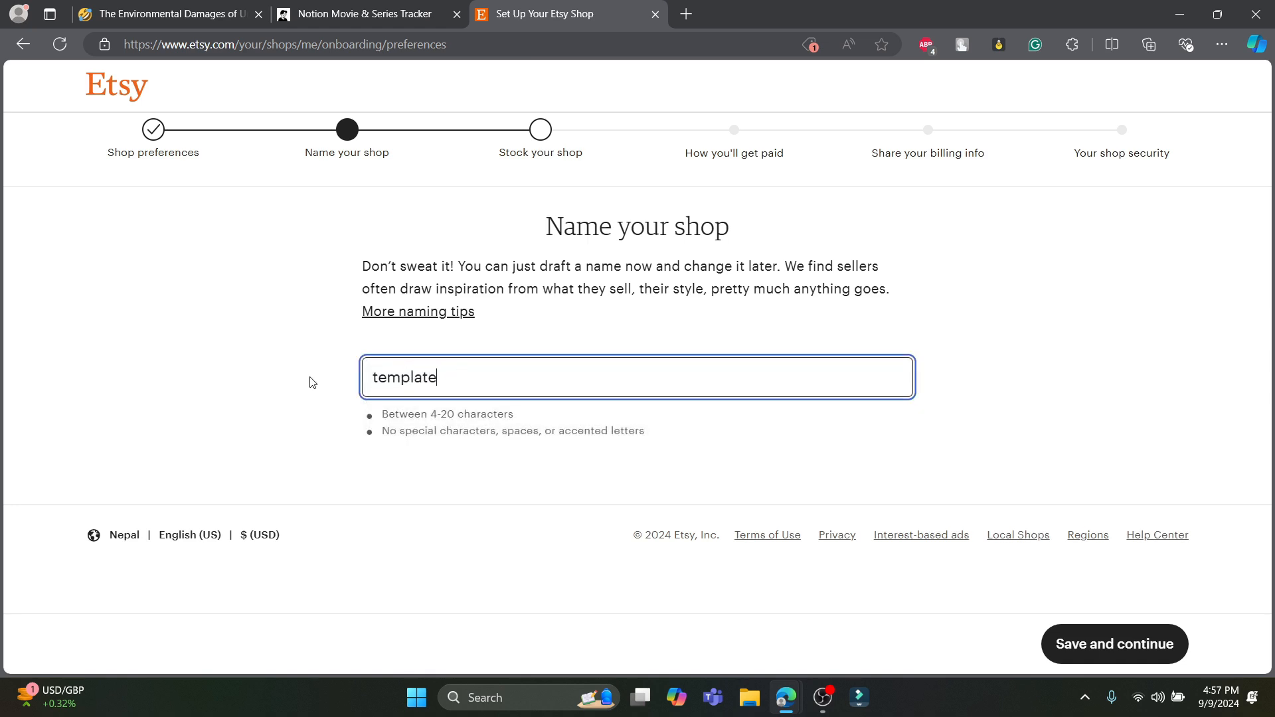
{"action": "type", "text": "sbyn"}
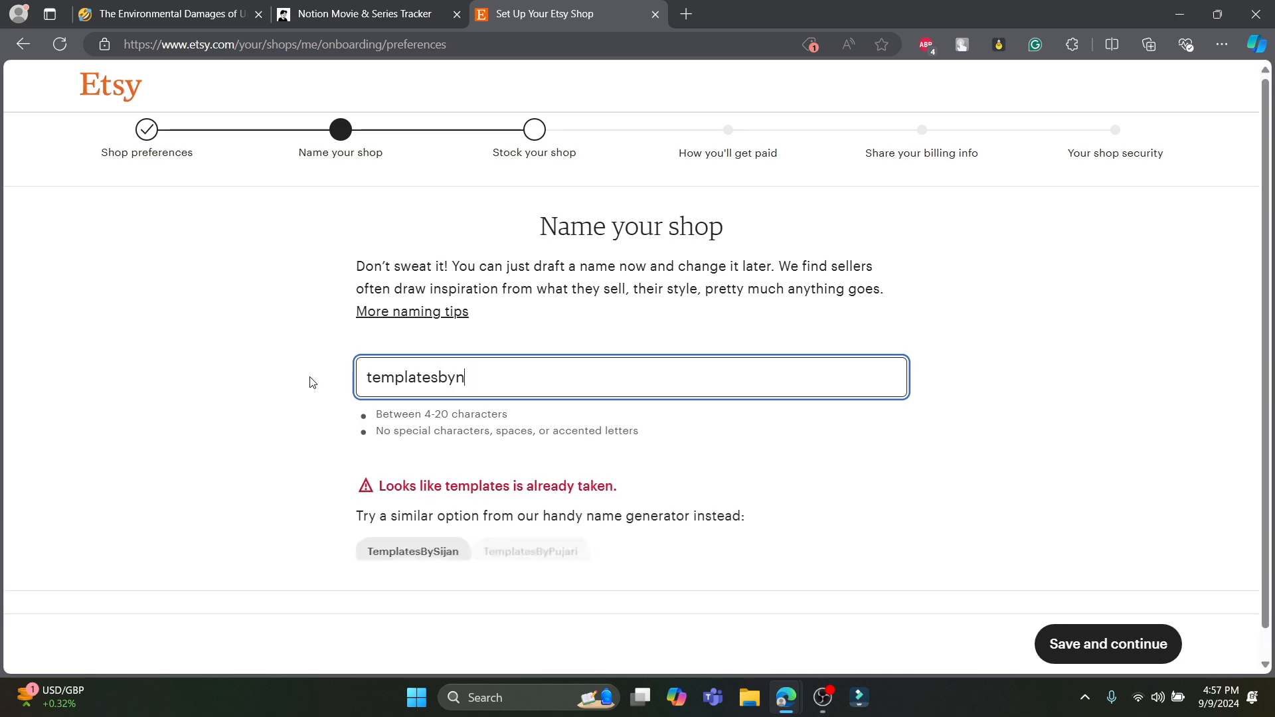
{"action": "type", "text": "otion22"}
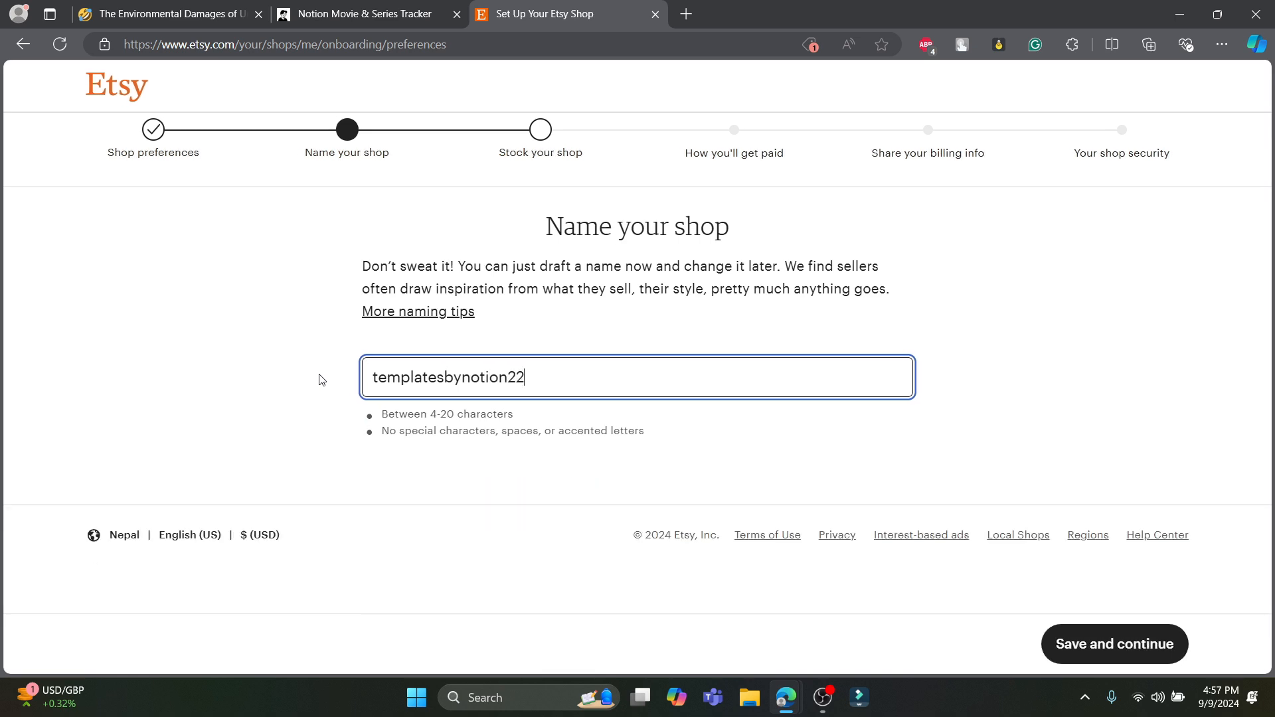
{"action": "left_click", "coordinate": [1084, 643]}
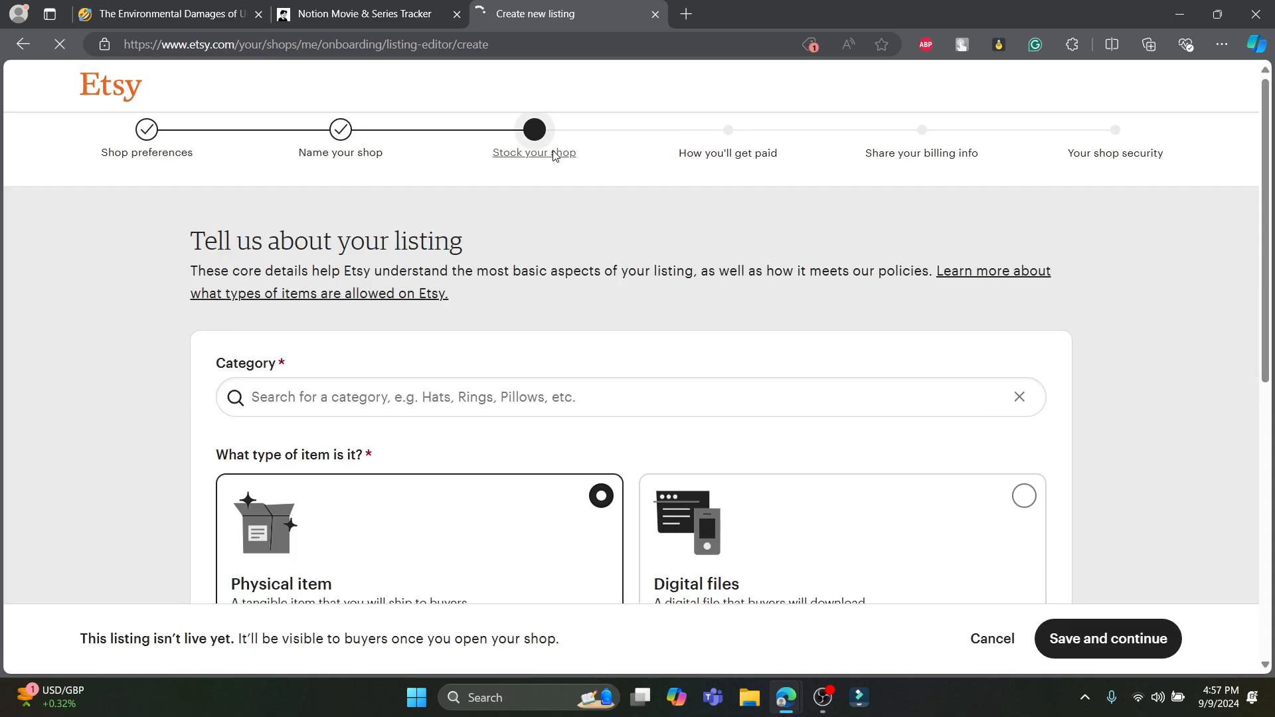
- Search the listing categories for "Templates" and look through the suggested categories
{"action": "scroll", "coordinate": [464, 306], "scroll_direction": "down", "scroll_amount": 1}
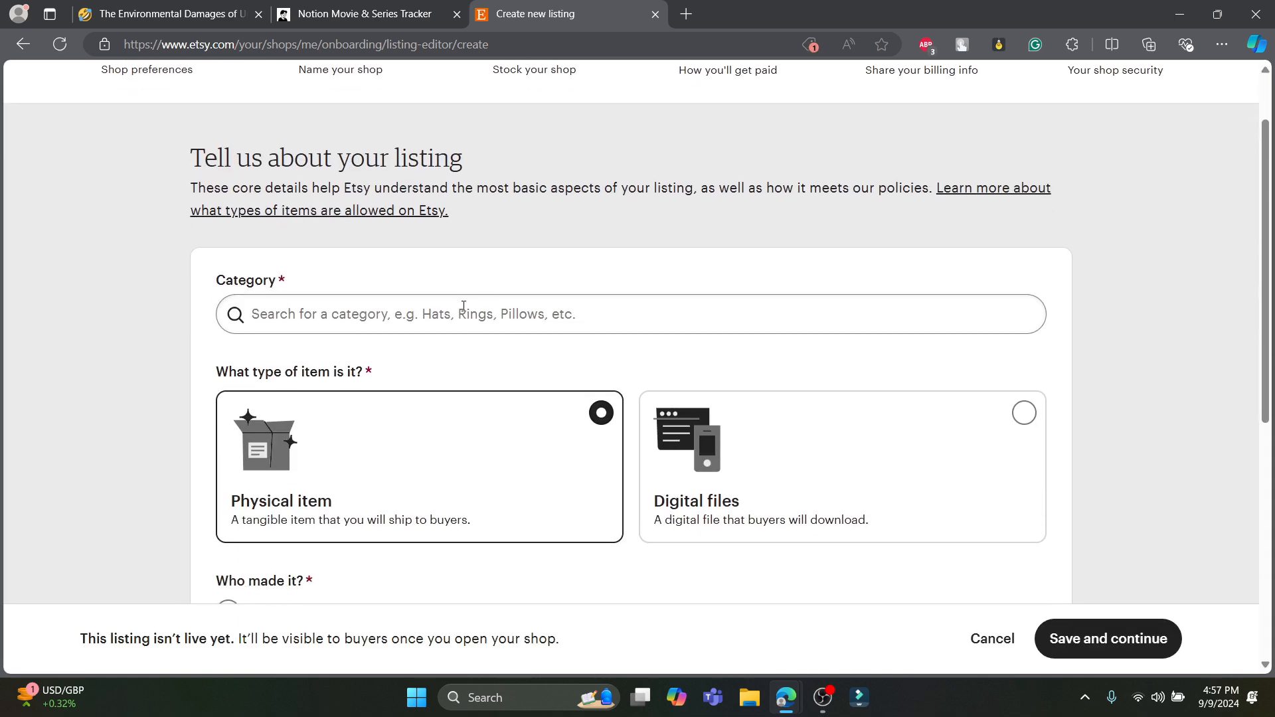
{"action": "left_click", "coordinate": [307, 310]}
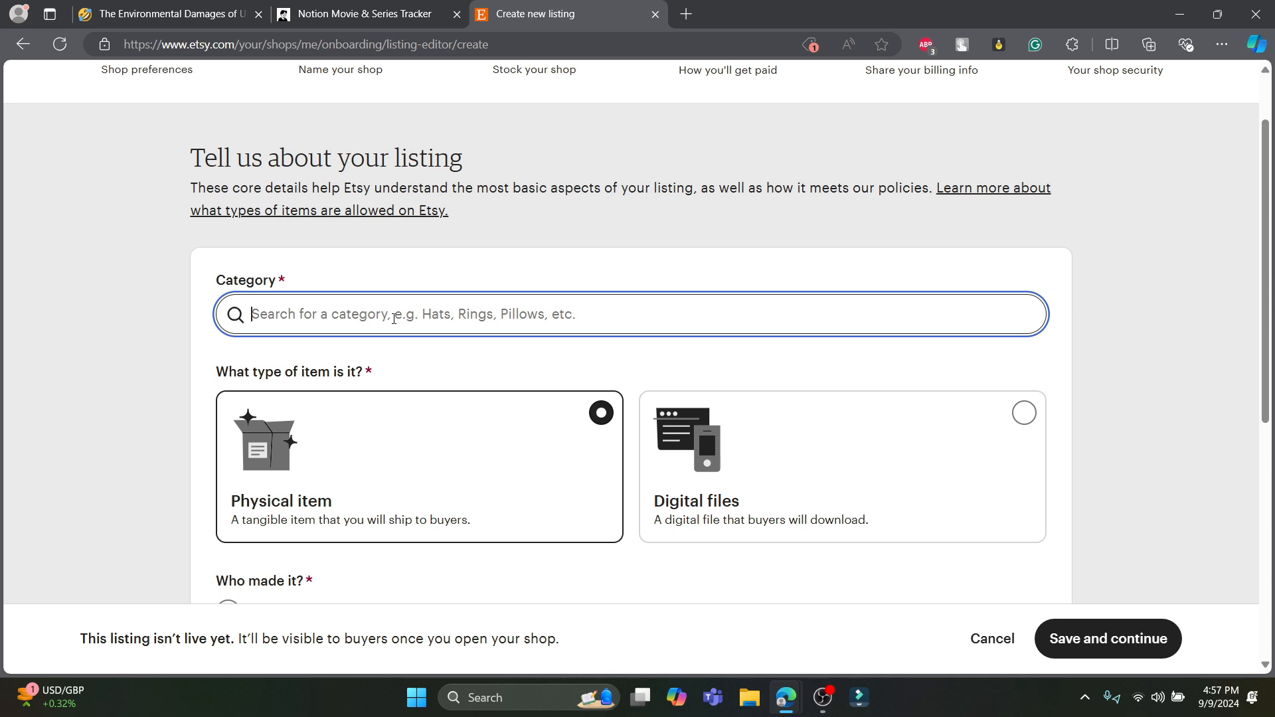
{"action": "type", "text": "Templaye"}
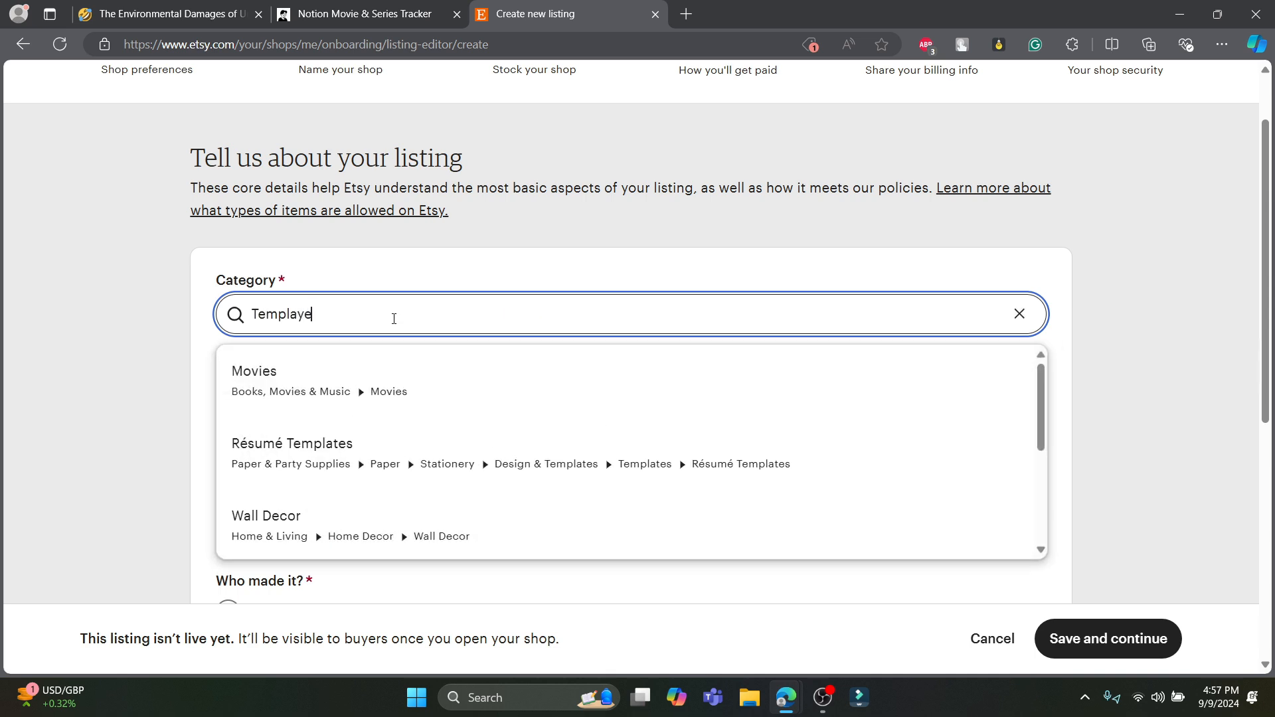
{"action": "type", "text": "s"}
{"action": "key", "text": "BackSpace"}
{"action": "key", "text": "BackSpace"}
{"action": "type", "text": "te"}
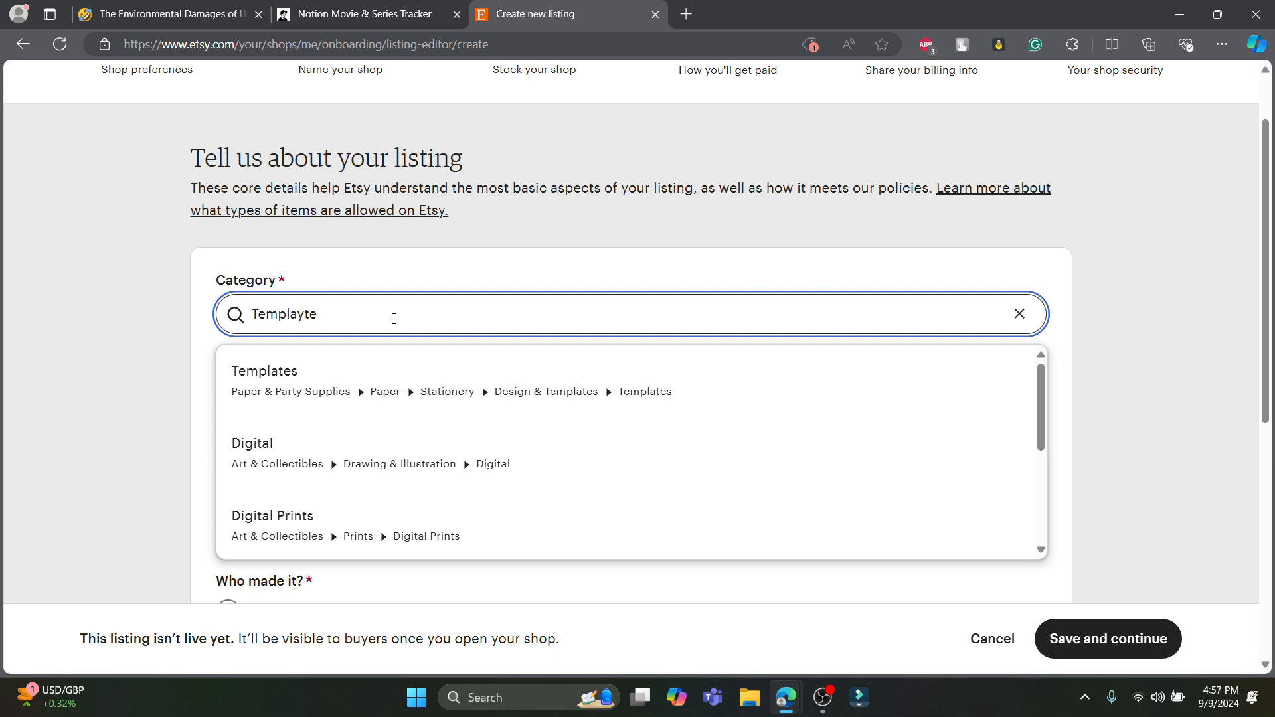
{"action": "key", "text": "BackSpace"}
{"action": "key", "text": "BackSpace"}
{"action": "key", "text": "BackSpace"}
{"action": "type", "text": "tes"}
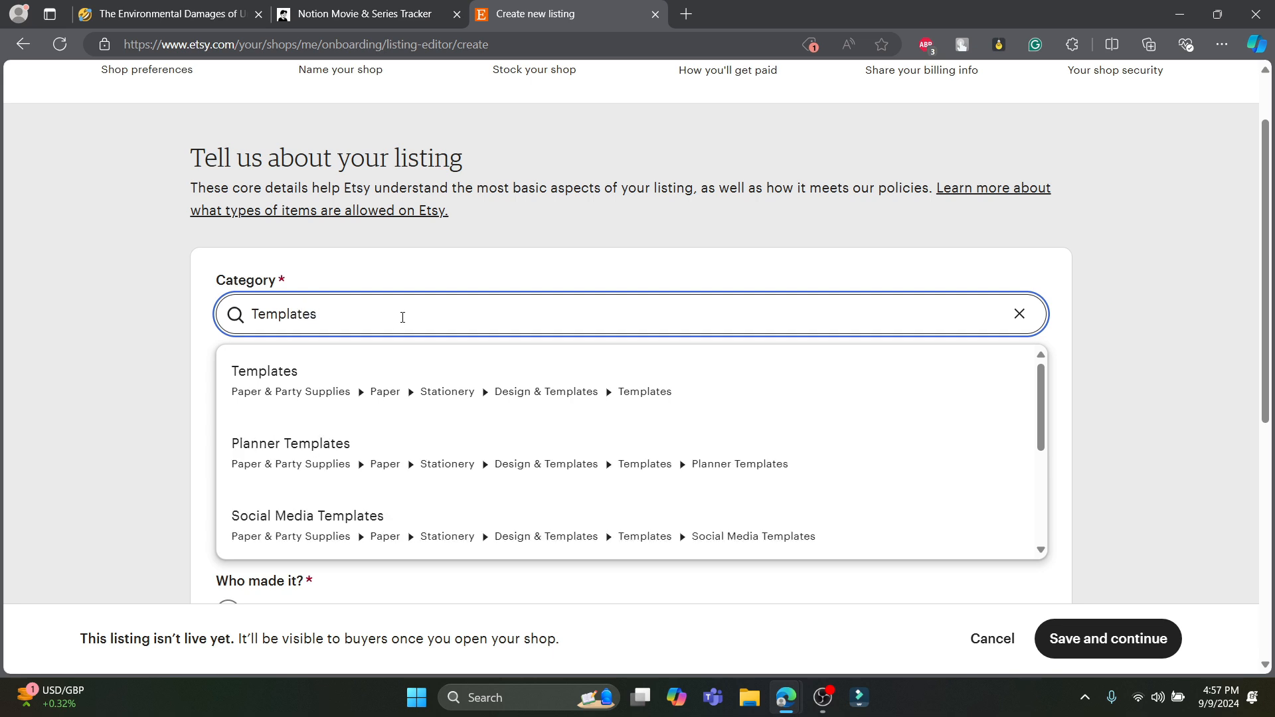
{"action": "scroll", "coordinate": [301, 394], "scroll_direction": "down", "scroll_amount": 3}
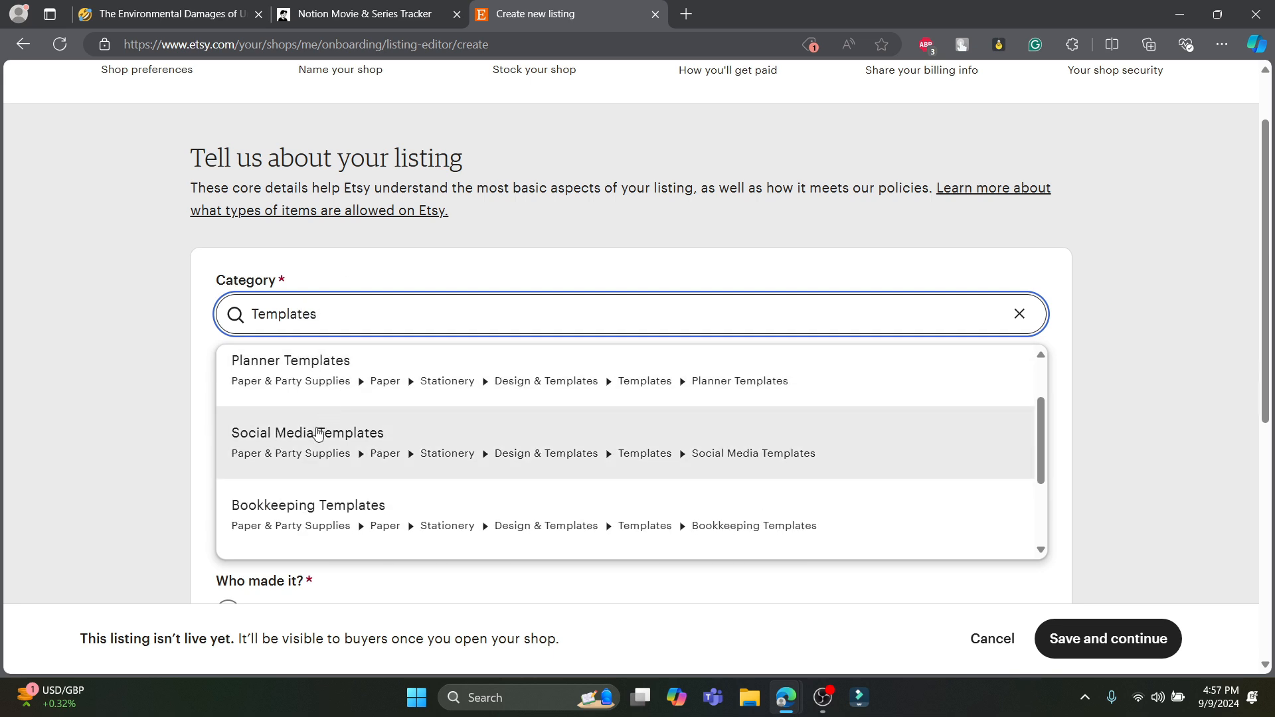
{"action": "scroll", "coordinate": [352, 466], "scroll_direction": "down", "scroll_amount": 1}
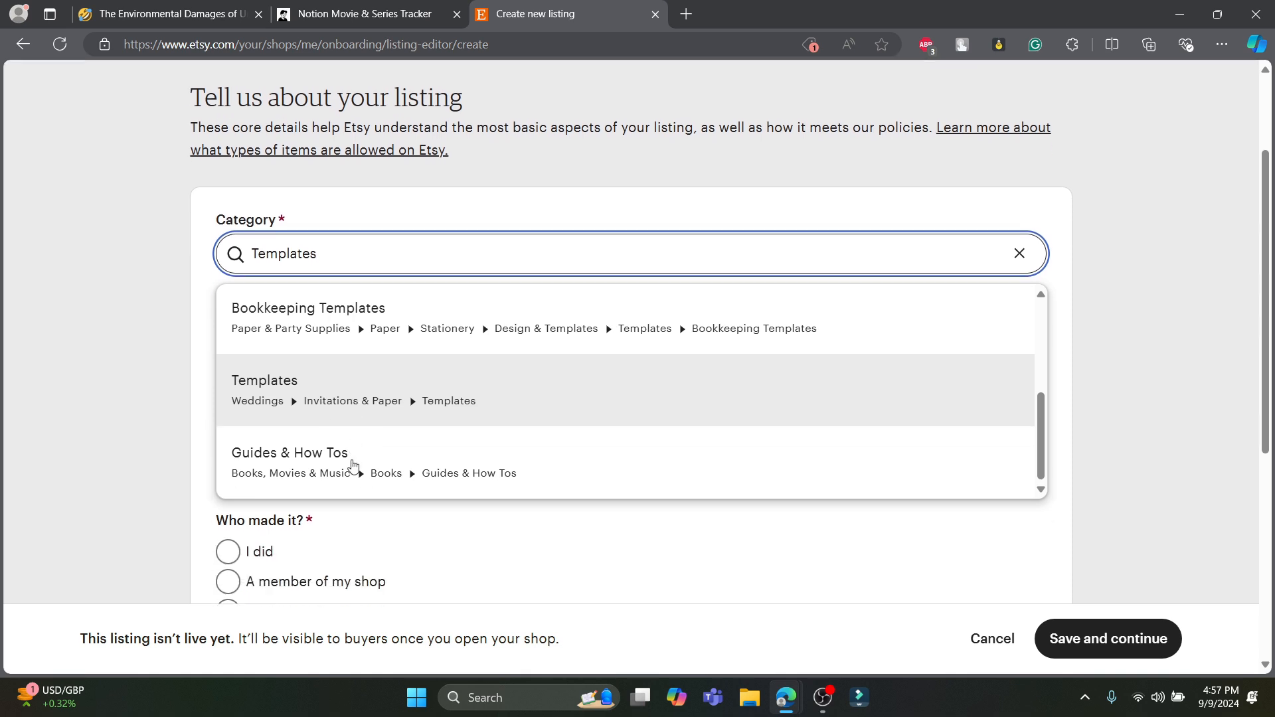
{"action": "scroll", "coordinate": [348, 332], "scroll_direction": "up", "scroll_amount": 3}
- Search the categories for "notion" instead and choose Templates under Paper & Party Supplies, Design & Templates
{"action": "left_click_drag", "start_coordinate": [361, 234], "coordinate": [2, 225]}
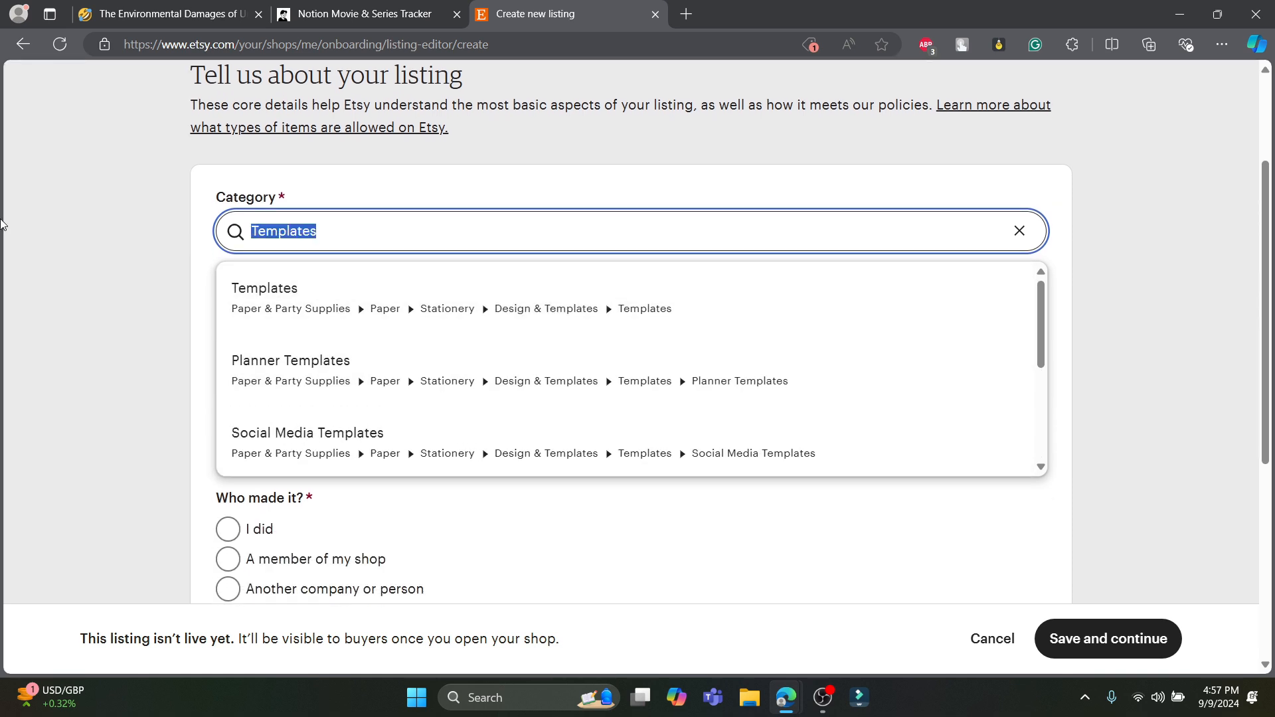
{"action": "type", "text": "notion"}
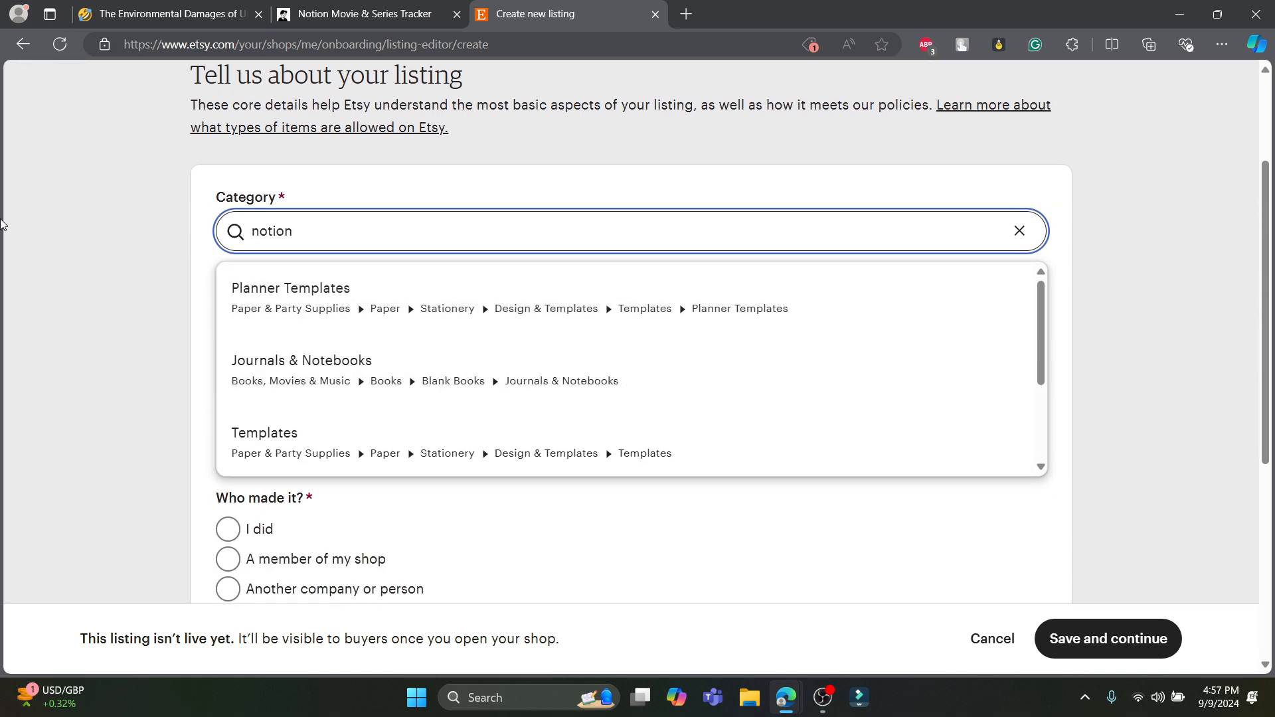
{"action": "scroll", "coordinate": [461, 290], "scroll_direction": "up", "scroll_amount": 1}
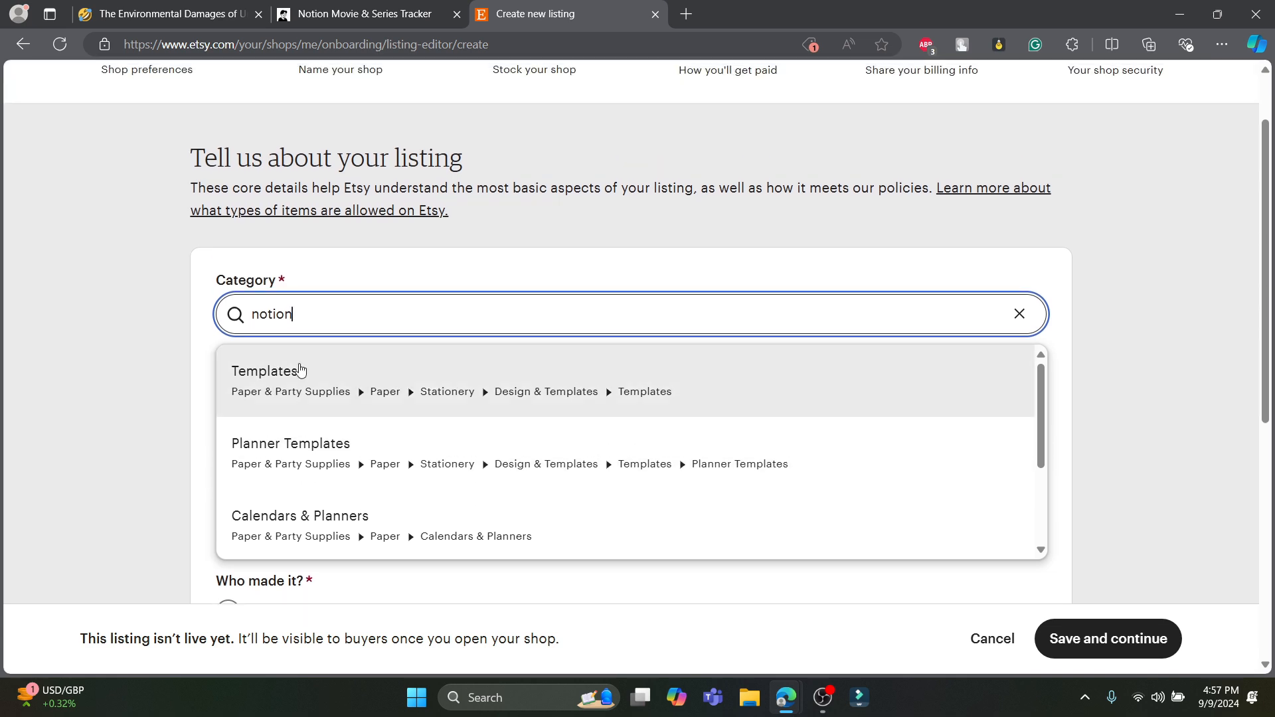
{"action": "left_click", "coordinate": [294, 390]}
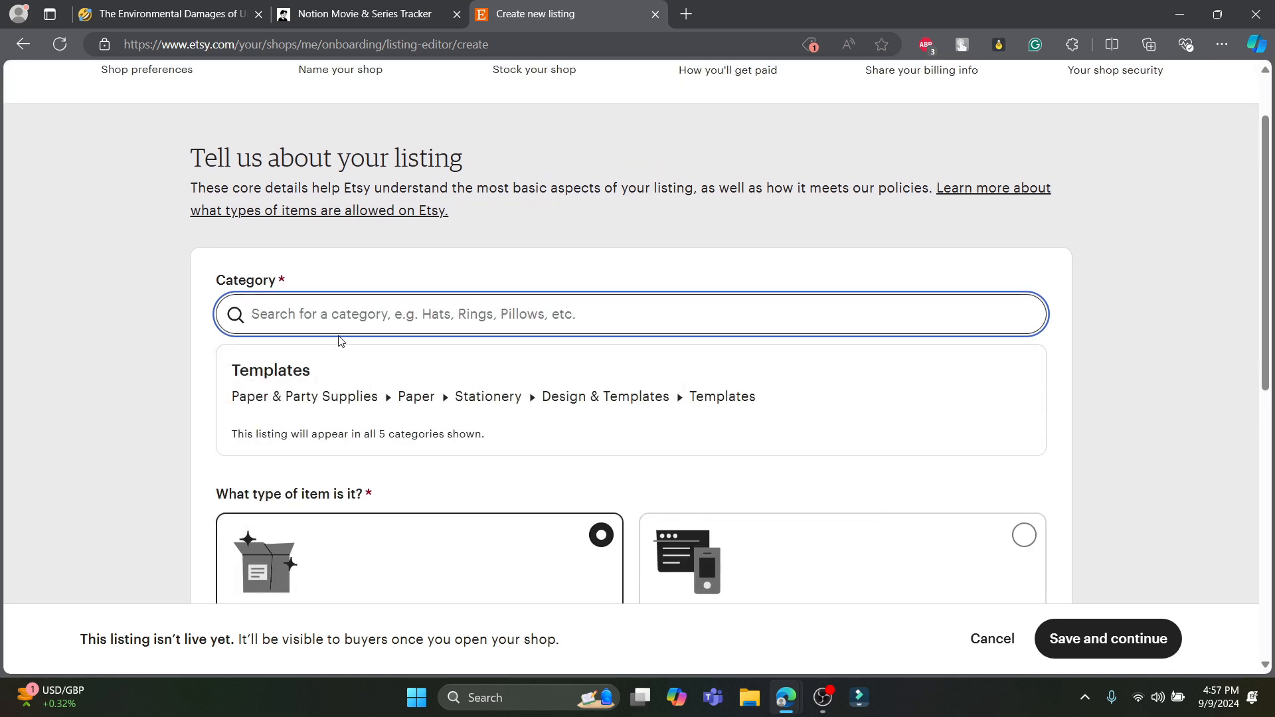
- Set the item type to Digital files and answer who made it with "I did"
{"action": "scroll", "coordinate": [335, 372], "scroll_direction": "down", "scroll_amount": 1}
{"action": "scroll", "coordinate": [332, 389], "scroll_direction": "down", "scroll_amount": 3}
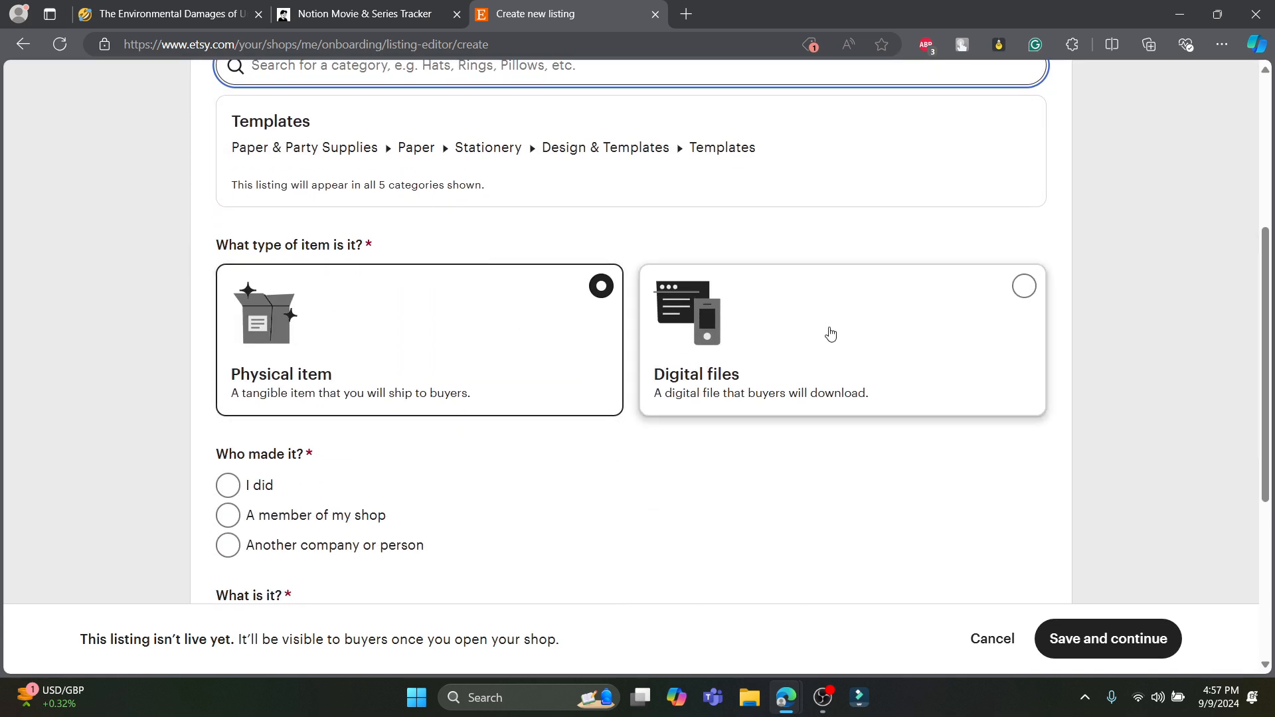
{"action": "left_click", "coordinate": [1024, 287]}
{"action": "scroll", "coordinate": [228, 437], "scroll_direction": "down", "scroll_amount": 1}
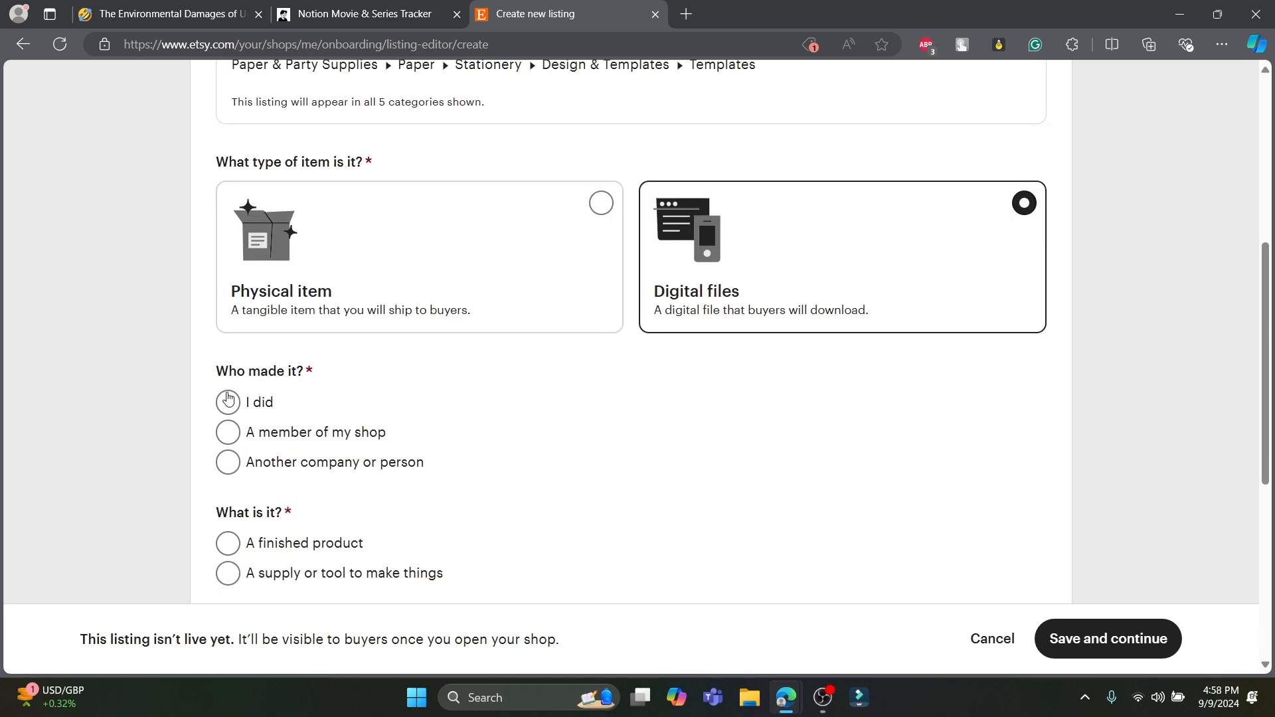
{"action": "left_click", "coordinate": [228, 400]}
{"action": "left_click", "coordinate": [233, 435]}
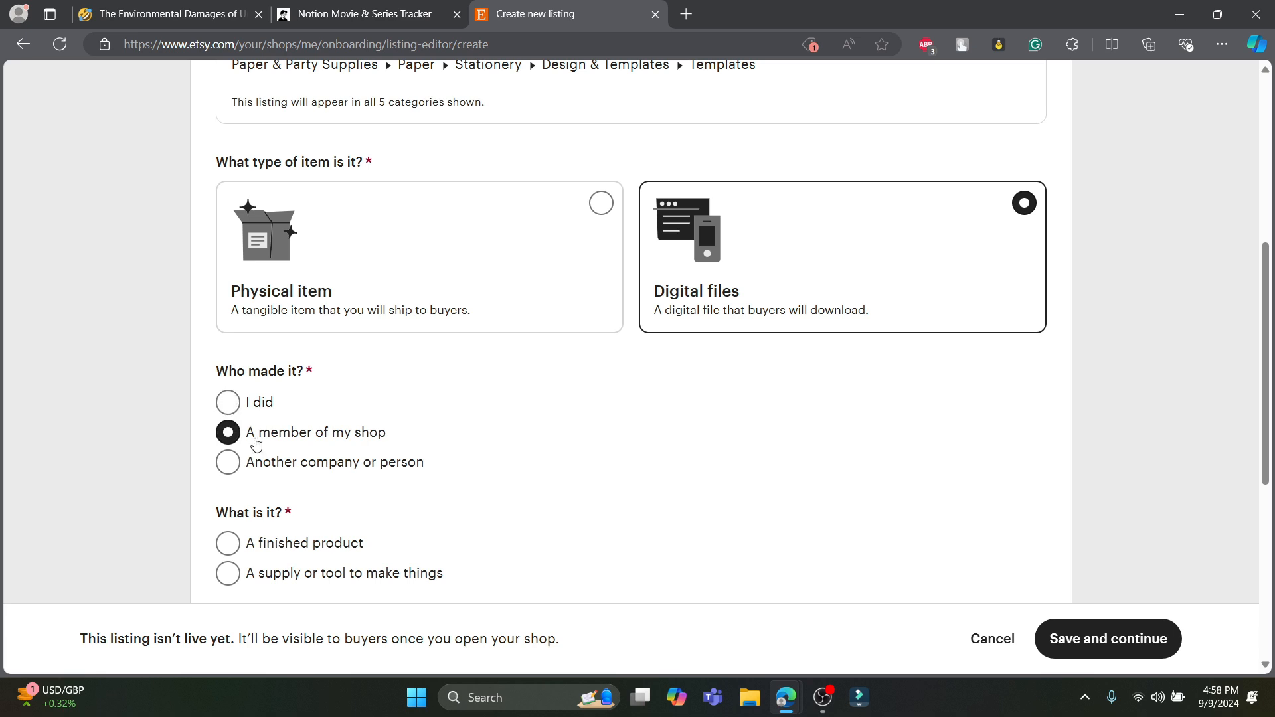
{"action": "left_click", "coordinate": [284, 467]}
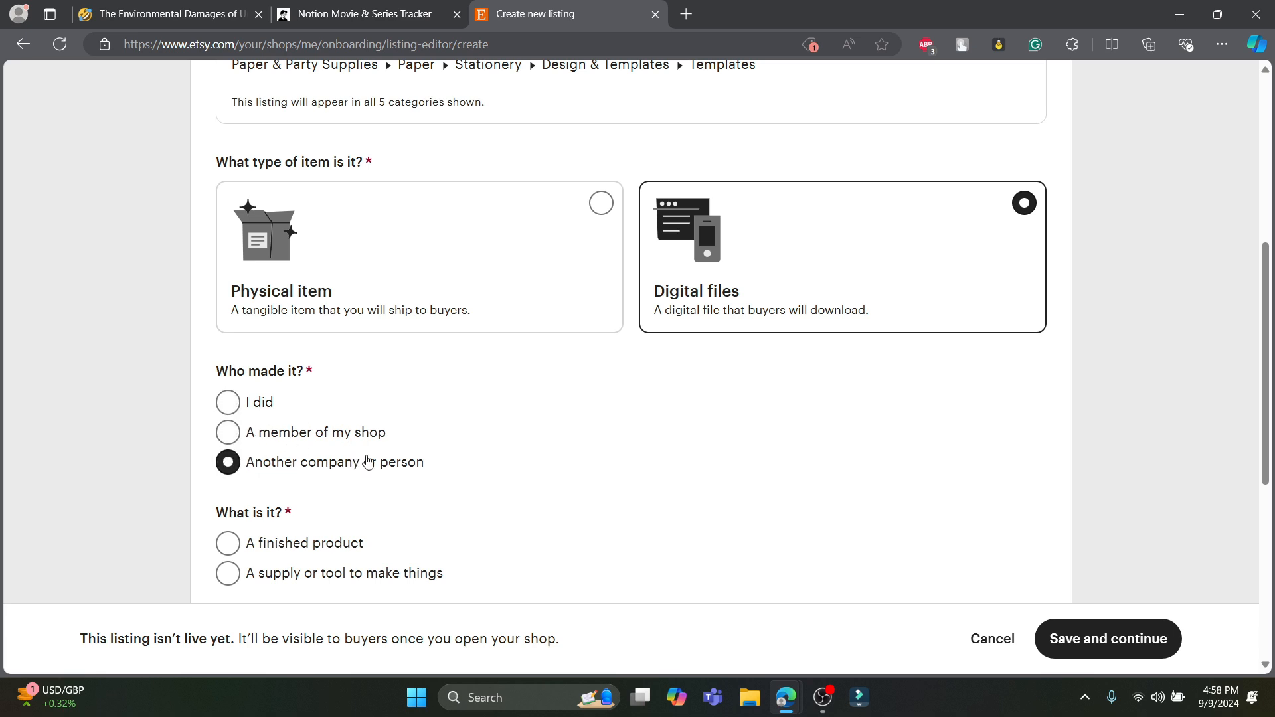
{"action": "left_click", "coordinate": [272, 432]}
{"action": "left_click", "coordinate": [262, 402]}
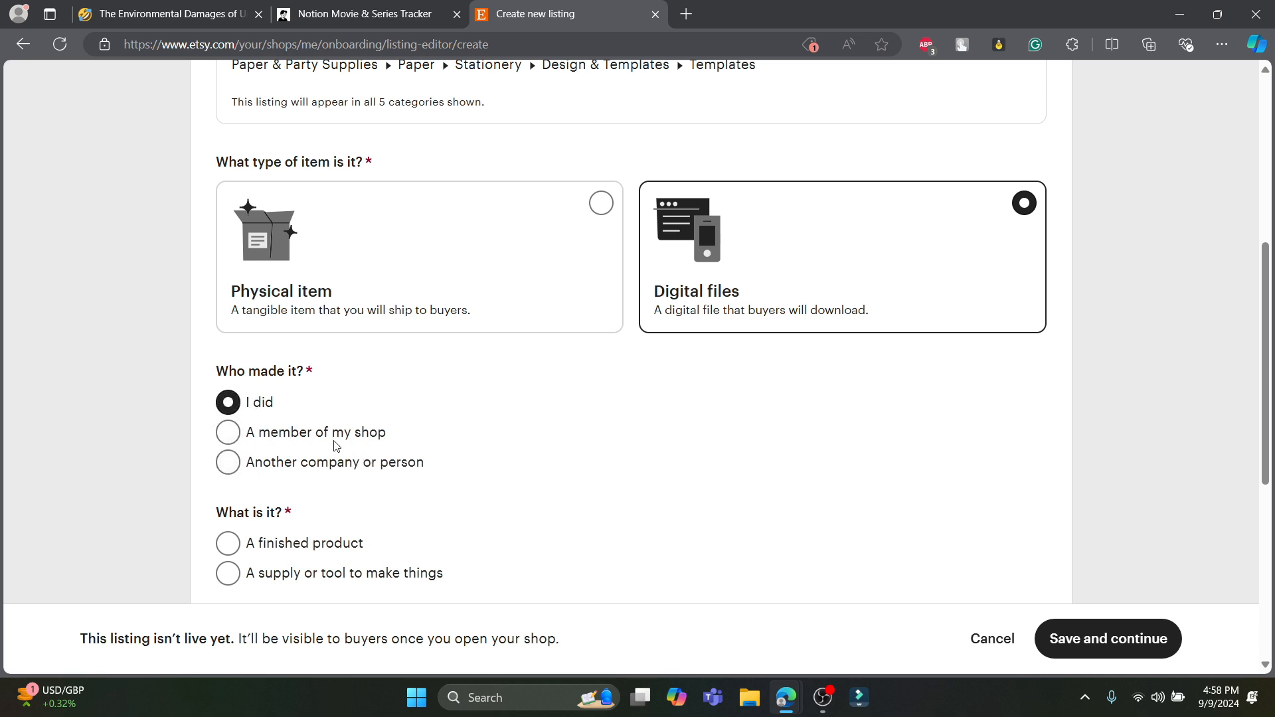
- Mark the item as a finished product and set when it was made to Made To Order
{"action": "scroll", "coordinate": [345, 472], "scroll_direction": "down", "scroll_amount": 1}
{"action": "scroll", "coordinate": [345, 472], "scroll_direction": "down", "scroll_amount": 1}
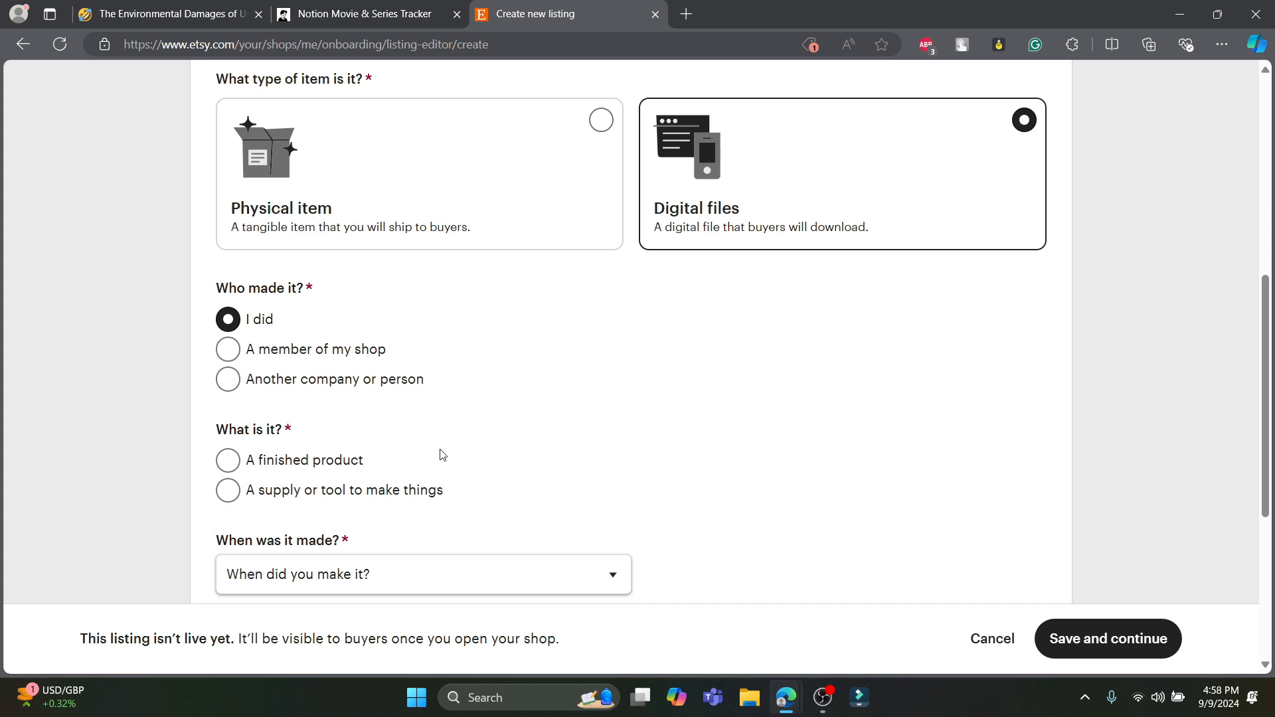
{"action": "left_click", "coordinate": [286, 460]}
{"action": "scroll", "coordinate": [532, 500], "scroll_direction": "down", "scroll_amount": 1}
{"action": "scroll", "coordinate": [532, 499], "scroll_direction": "down", "scroll_amount": 1}
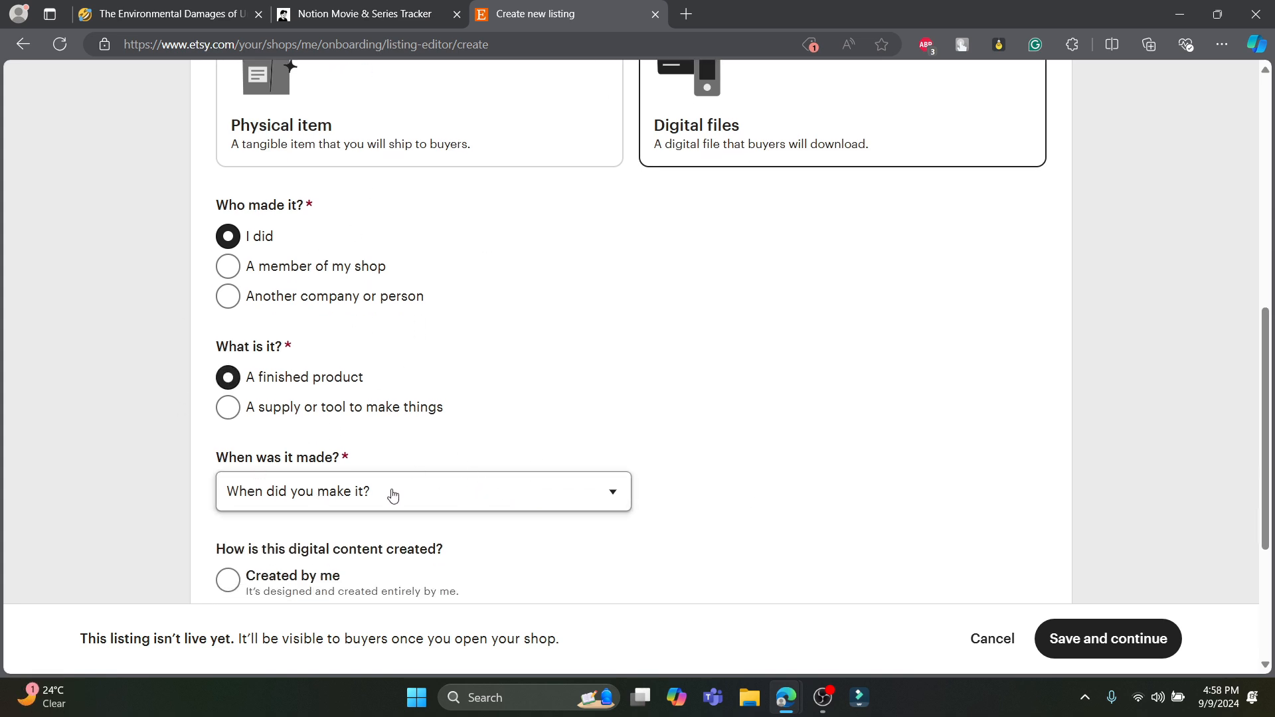
{"action": "left_click", "coordinate": [535, 504]}
{"action": "left_click", "coordinate": [538, 504]}
{"action": "left_click", "coordinate": [553, 504]}
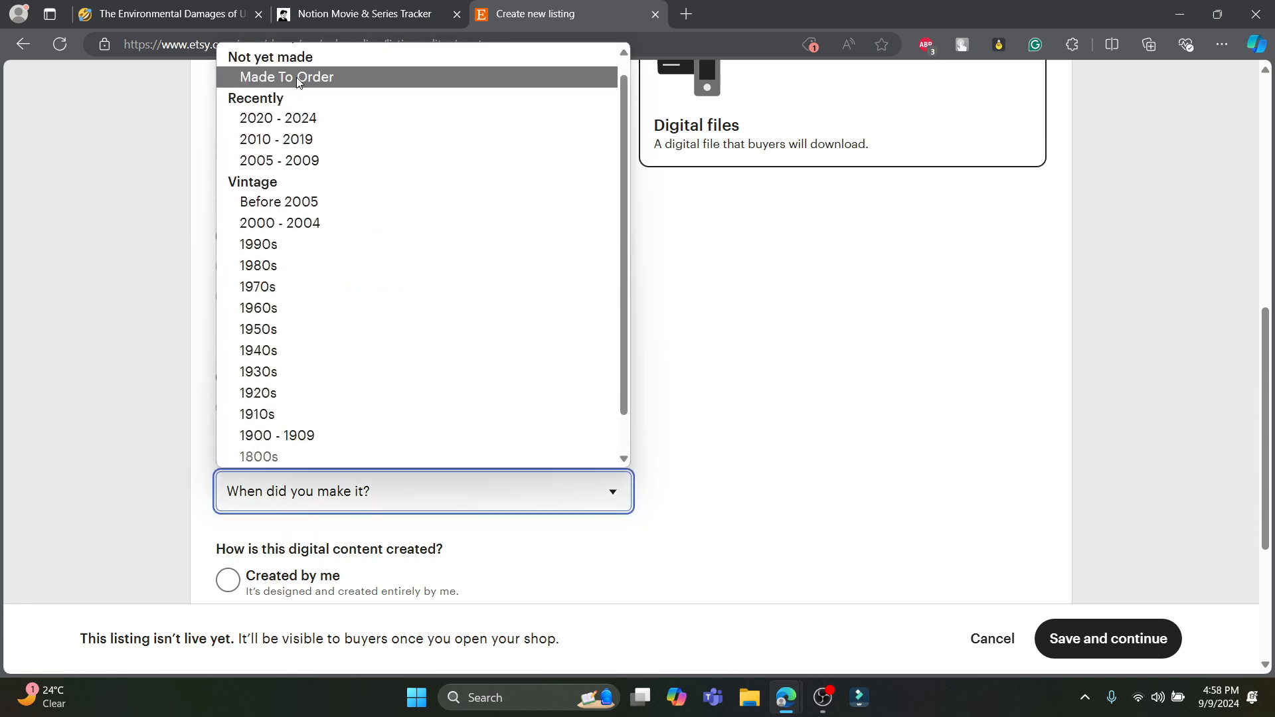
{"action": "left_click", "coordinate": [298, 79]}
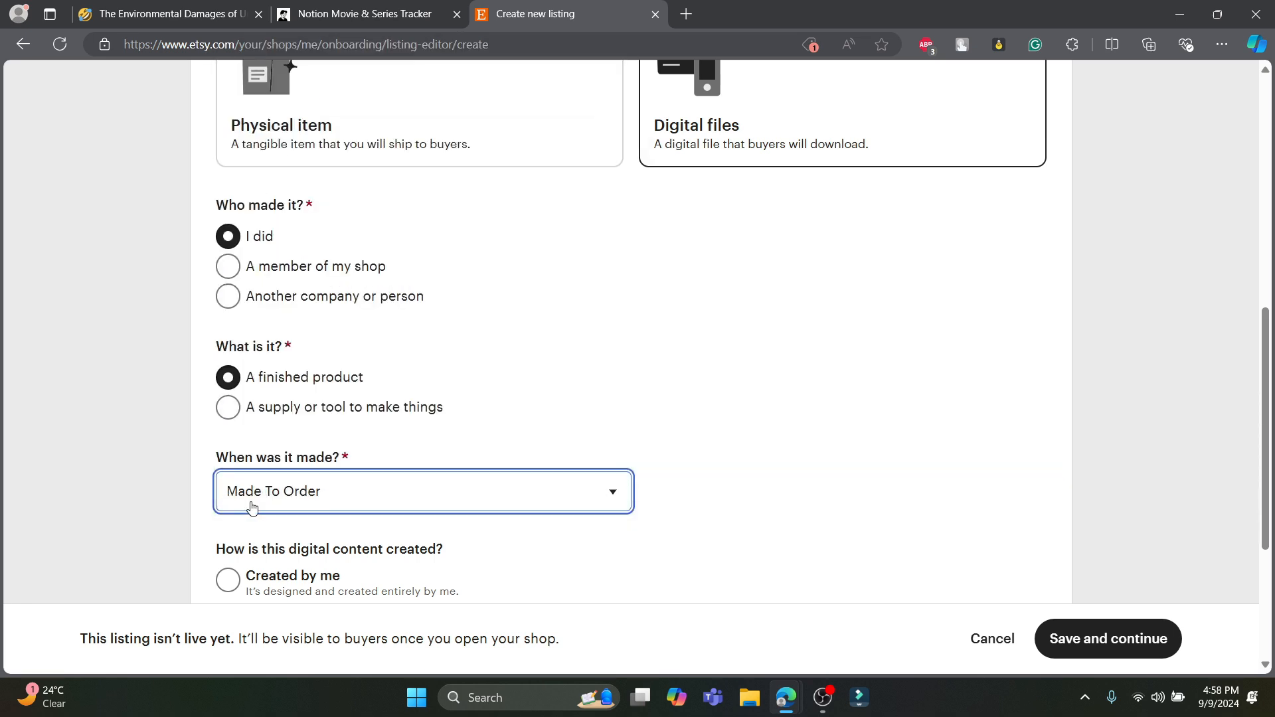
- Set the digital content's creation method to "Created by me", then save and continue to the additional listing details
{"action": "scroll", "coordinate": [279, 502], "scroll_direction": "down", "scroll_amount": 1}
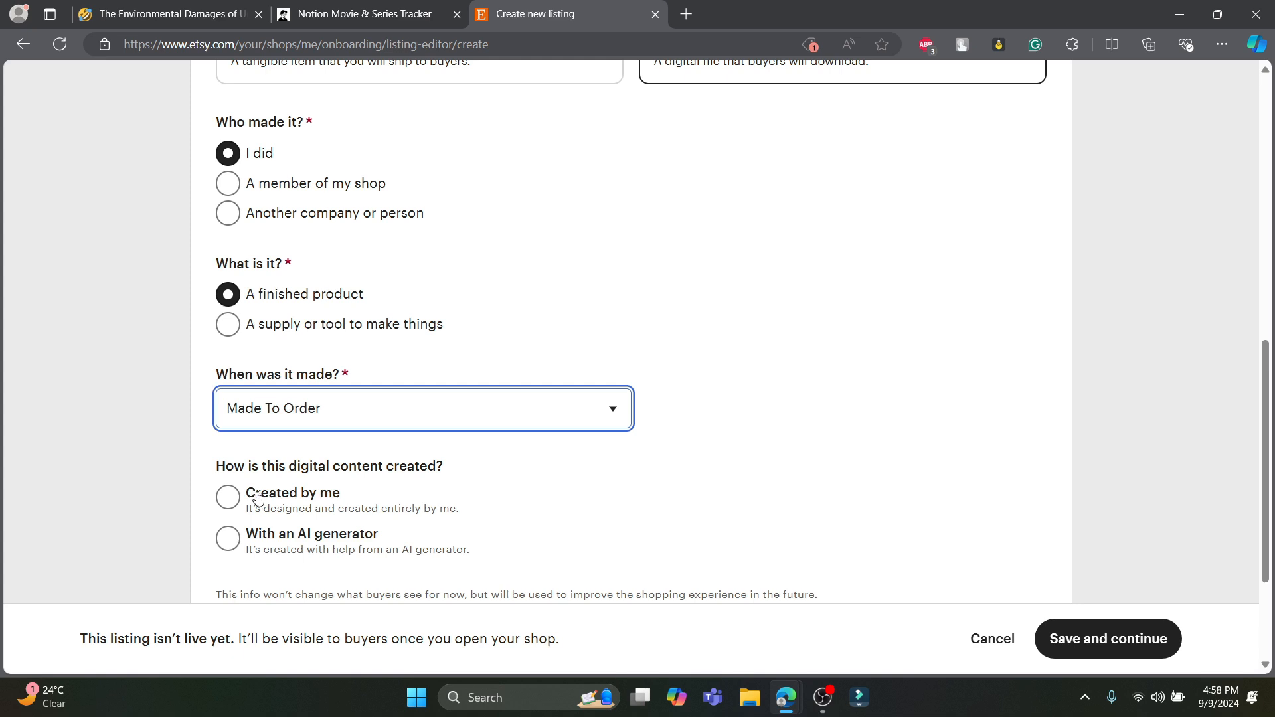
{"action": "left_click", "coordinate": [232, 543]}
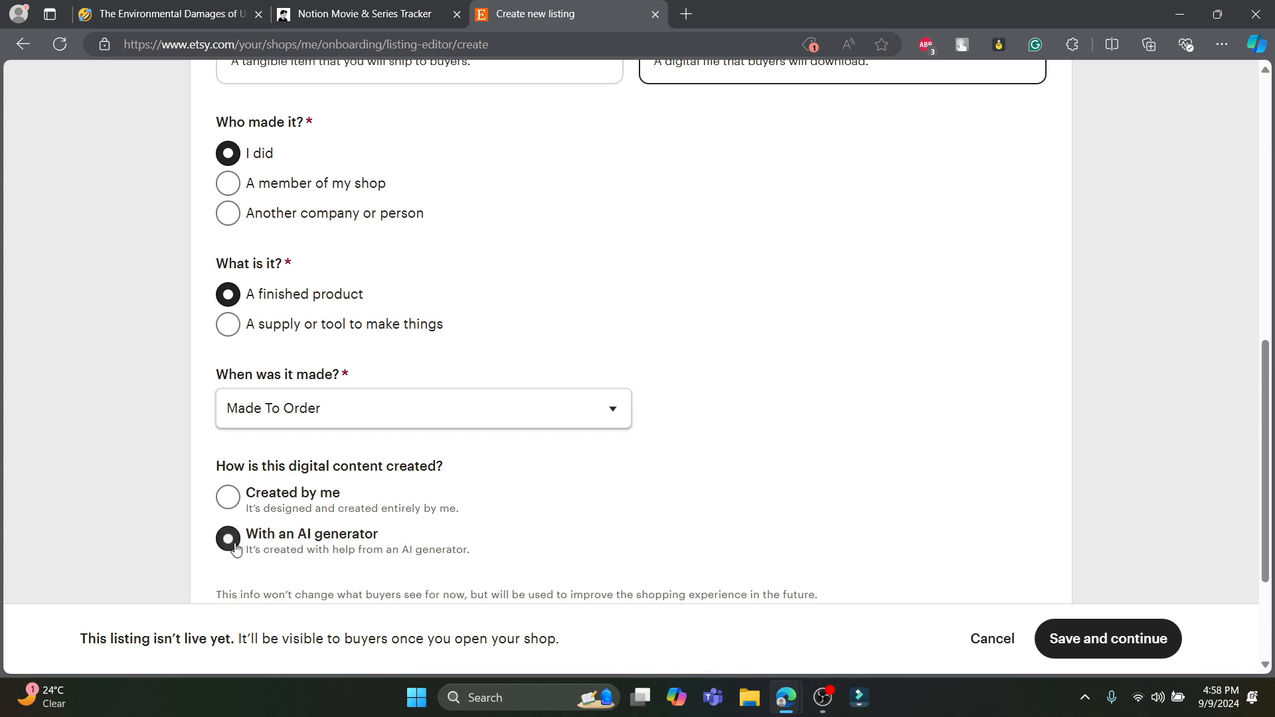
{"action": "left_click", "coordinate": [229, 501]}
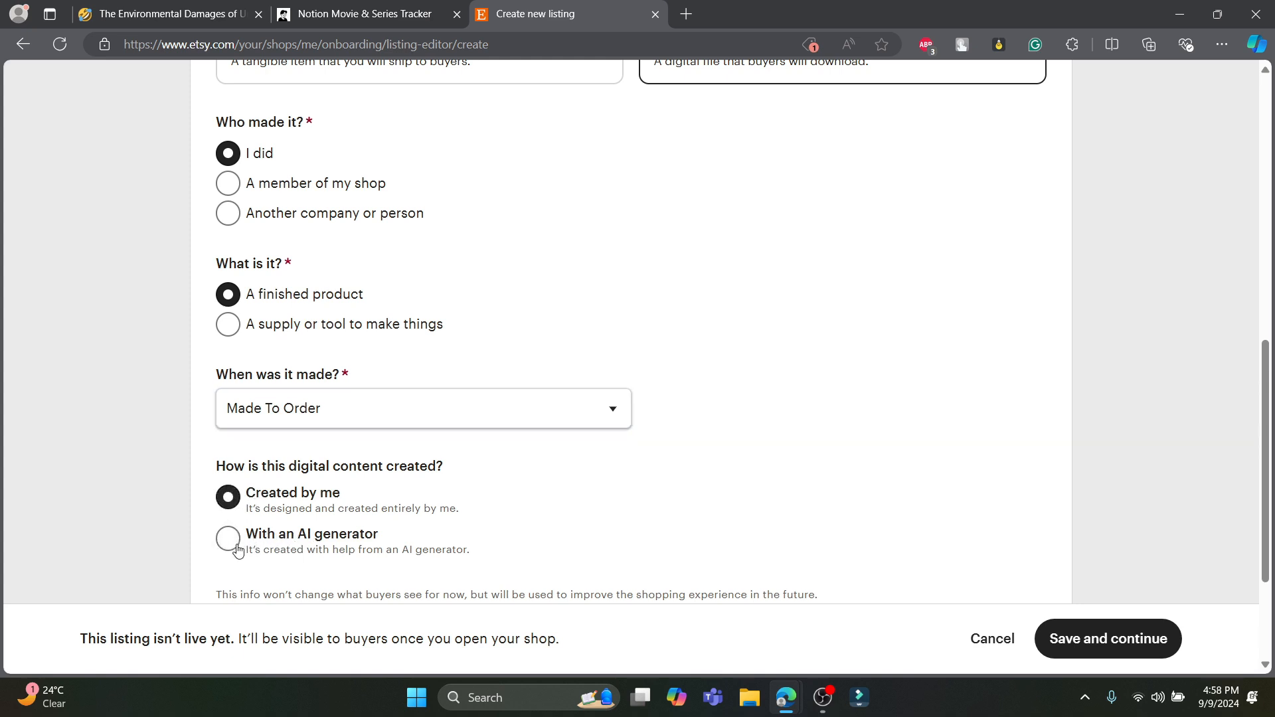
{"action": "scroll", "coordinate": [296, 512], "scroll_direction": "down", "scroll_amount": 3}
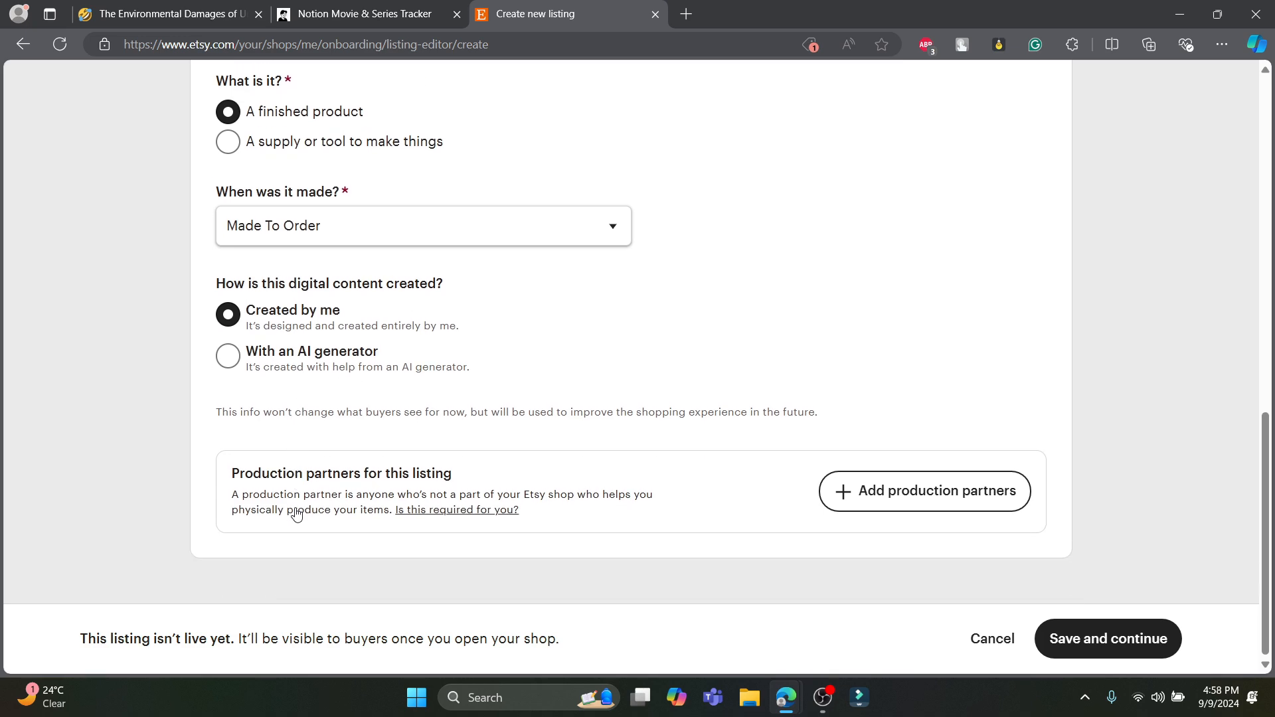
{"action": "left_click", "coordinate": [1134, 639]}
- Look over the listing's About section, then switch to the Notion urbanization page and copy its full title
{"action": "scroll", "coordinate": [734, 364], "scroll_direction": "up", "scroll_amount": 9}
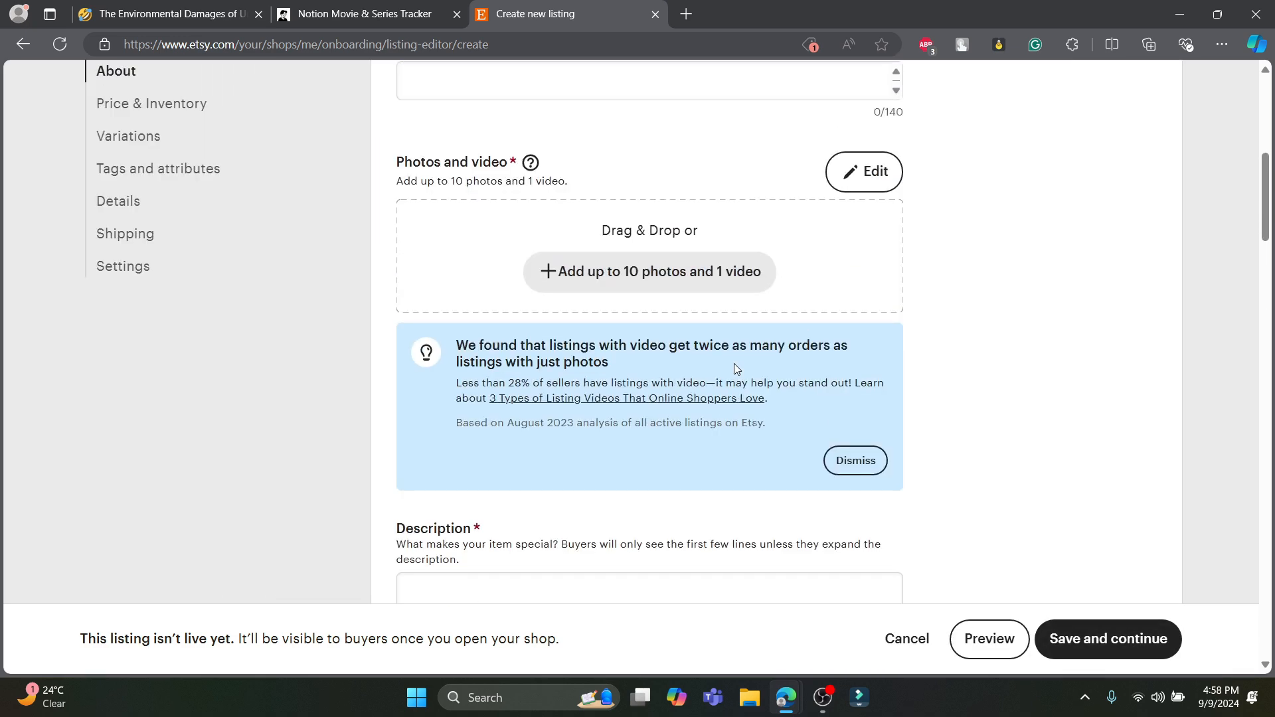
{"action": "scroll", "coordinate": [743, 292], "scroll_direction": "up", "scroll_amount": 4}
{"action": "scroll", "coordinate": [730, 276], "scroll_direction": "down", "scroll_amount": 3}
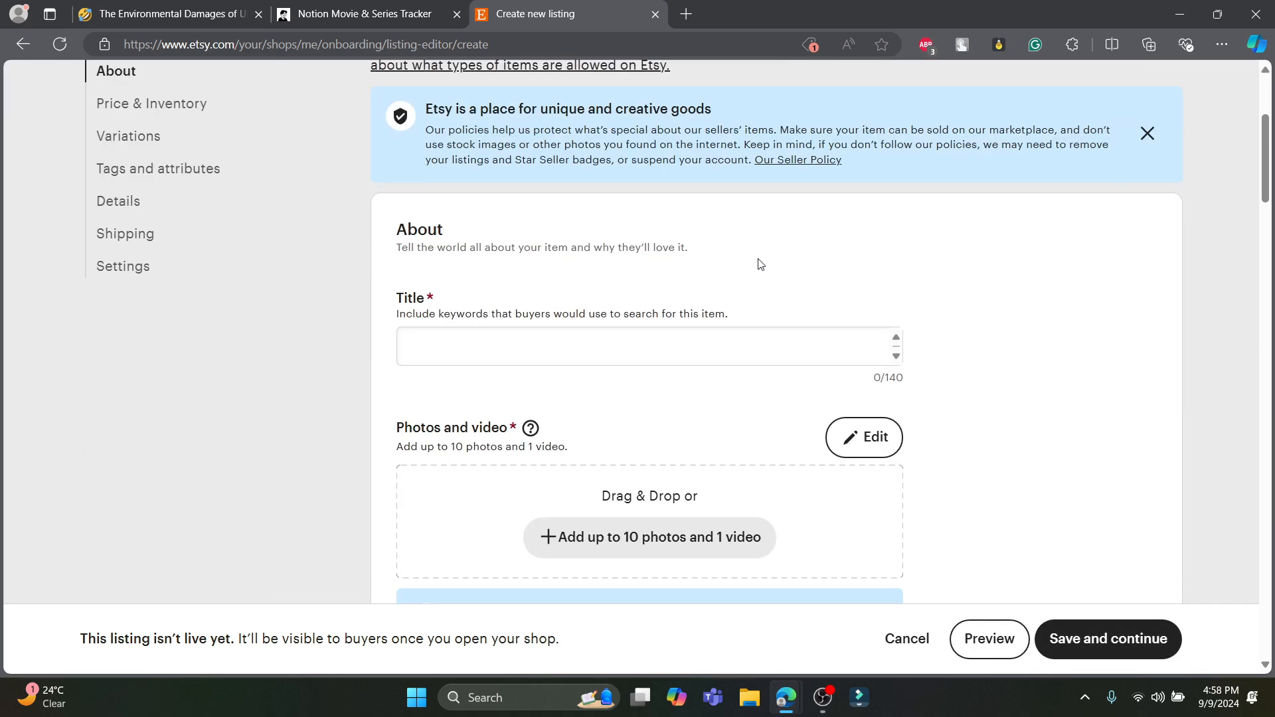
{"action": "scroll", "coordinate": [757, 265], "scroll_direction": "up", "scroll_amount": 4}
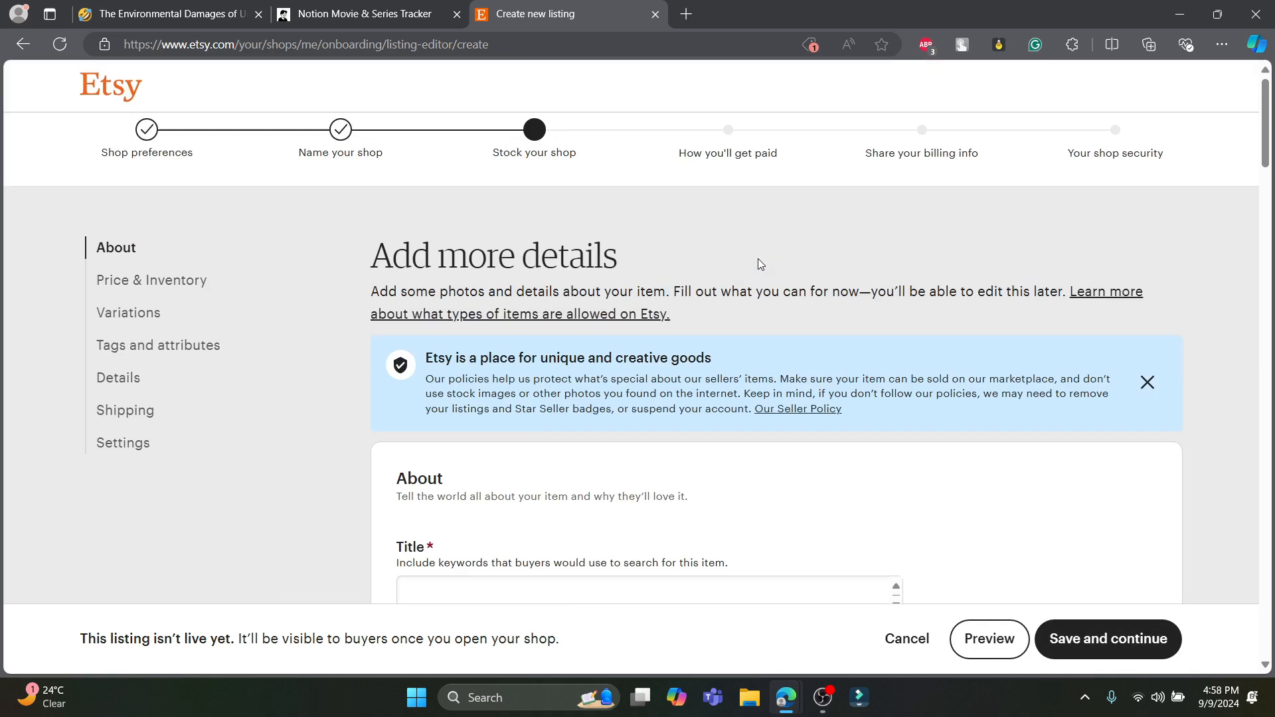
{"action": "left_click", "coordinate": [174, 9]}
{"action": "left_click", "coordinate": [635, 398]}
{"action": "left_click_drag", "start_coordinate": [635, 402], "coordinate": [433, 359]}
{"action": "key", "text": "ctrl+c"}
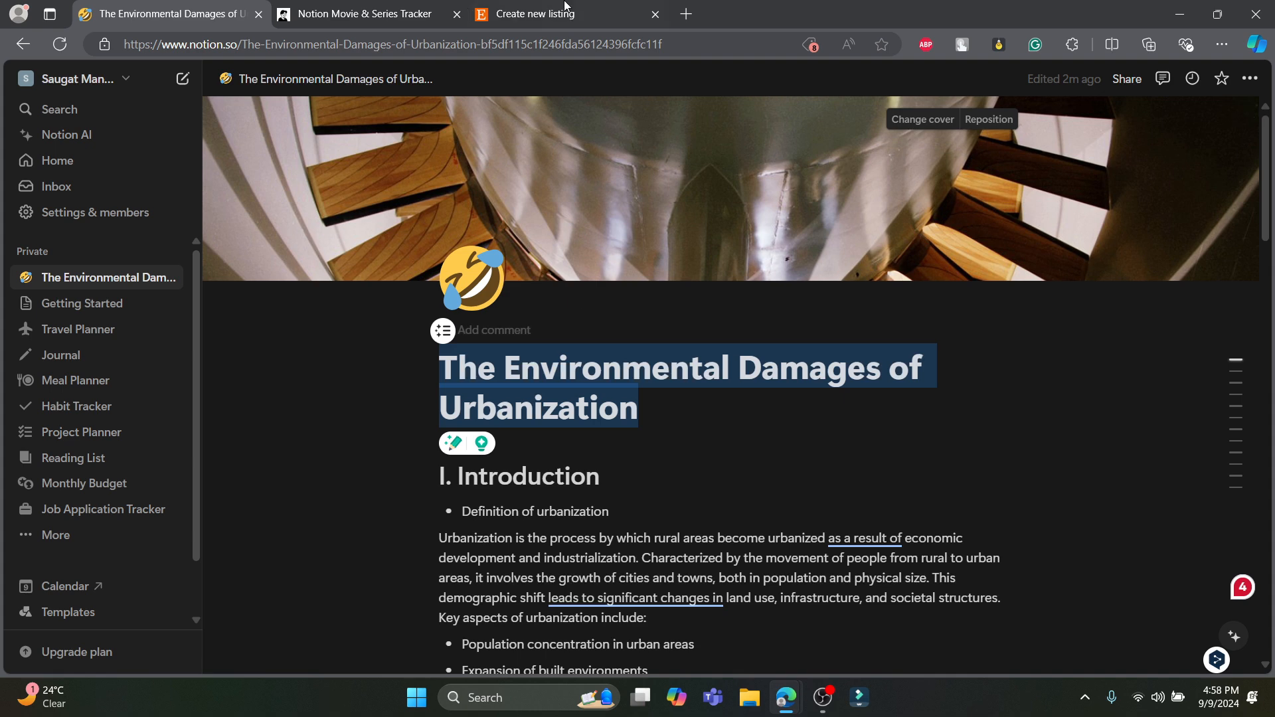
- Switch to the Etsy listing and paste the copied "The Environmental Damages of Urbanization" as its title
{"action": "left_click", "coordinate": [568, 10]}
{"action": "scroll", "coordinate": [536, 493], "scroll_direction": "down", "scroll_amount": 1}
{"action": "left_click", "coordinate": [527, 504]}
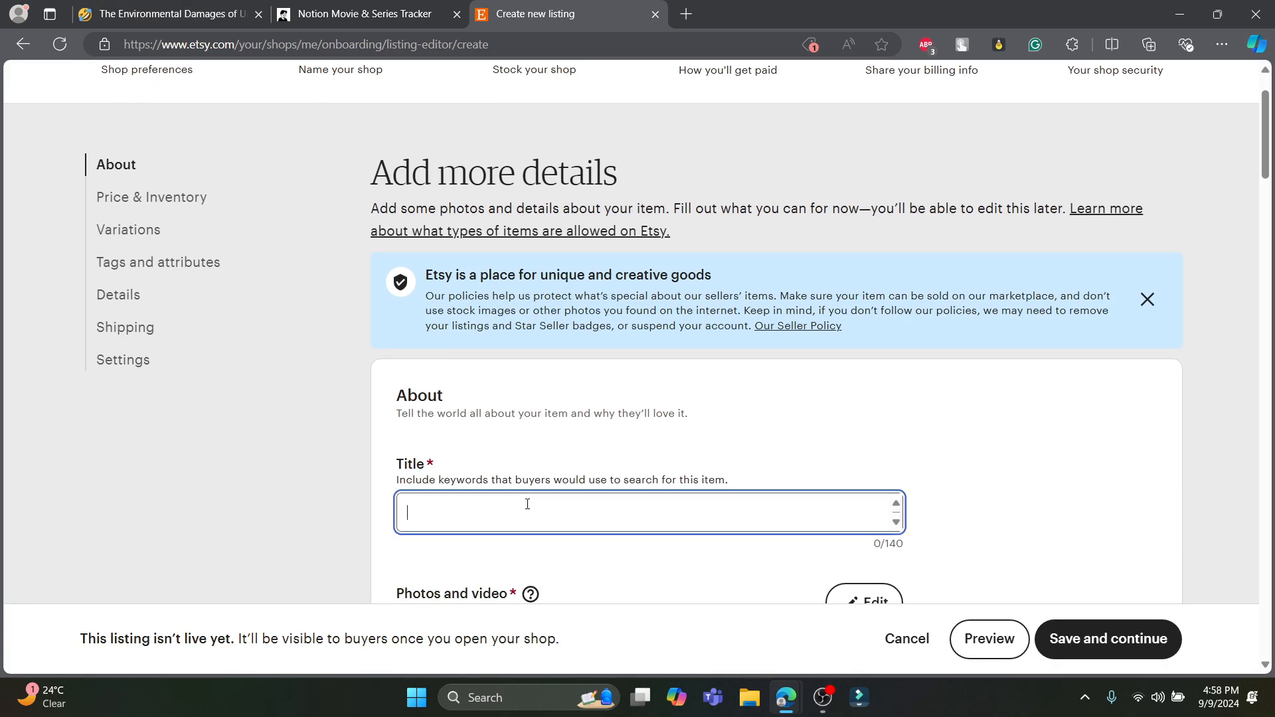
{"action": "key", "text": "ctrl+v"}
{"action": "scroll", "coordinate": [668, 493], "scroll_direction": "down", "scroll_amount": 2}
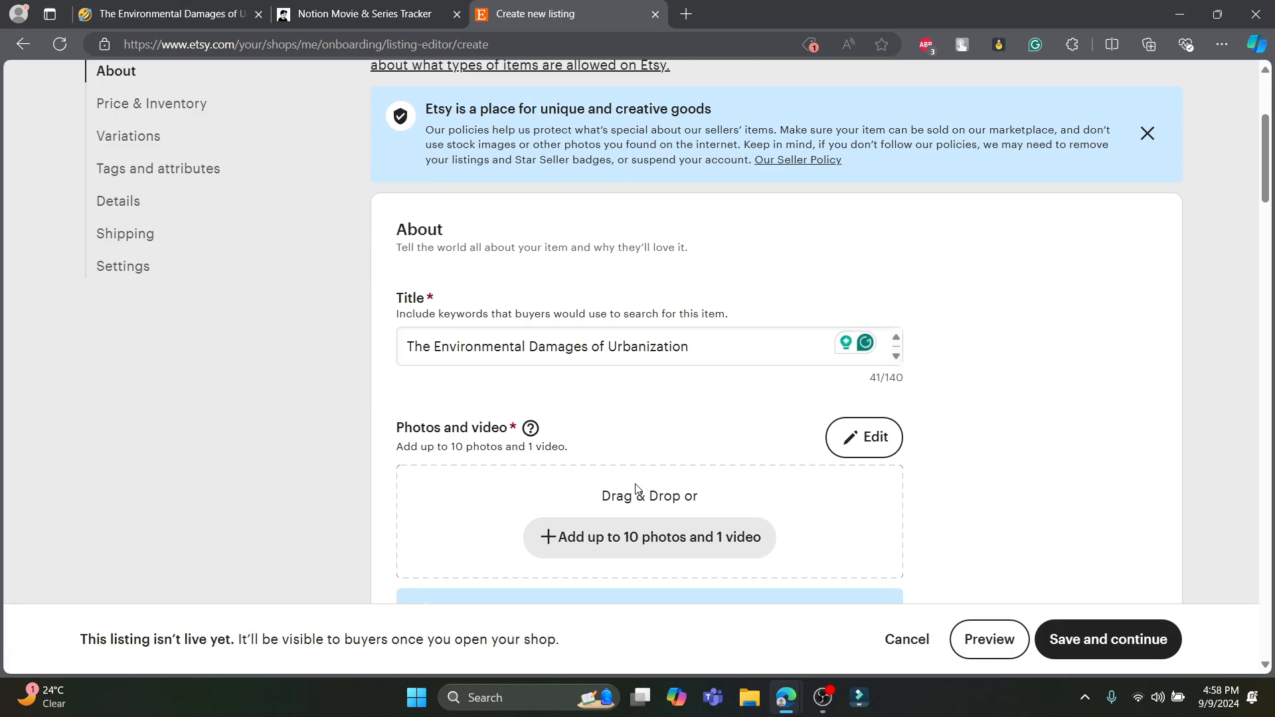
- Return to the Notion urbanization page, bring its title and introduction into view, and clear the title selection
{"action": "left_click", "coordinate": [176, 9]}
{"action": "left_click", "coordinate": [351, 9]}
{"action": "left_click", "coordinate": [129, 8]}
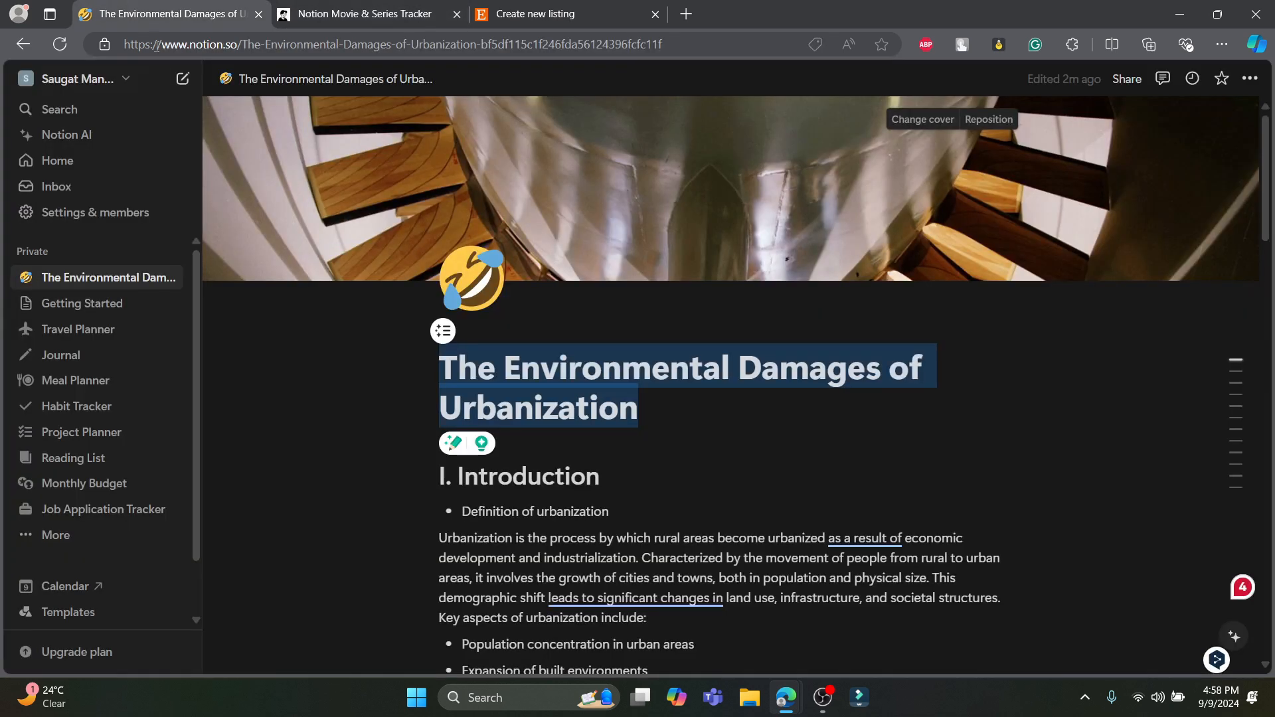
{"action": "left_click", "coordinate": [296, 8]}
{"action": "left_click", "coordinate": [176, 10]}
{"action": "scroll", "coordinate": [571, 365], "scroll_direction": "down", "scroll_amount": 4}
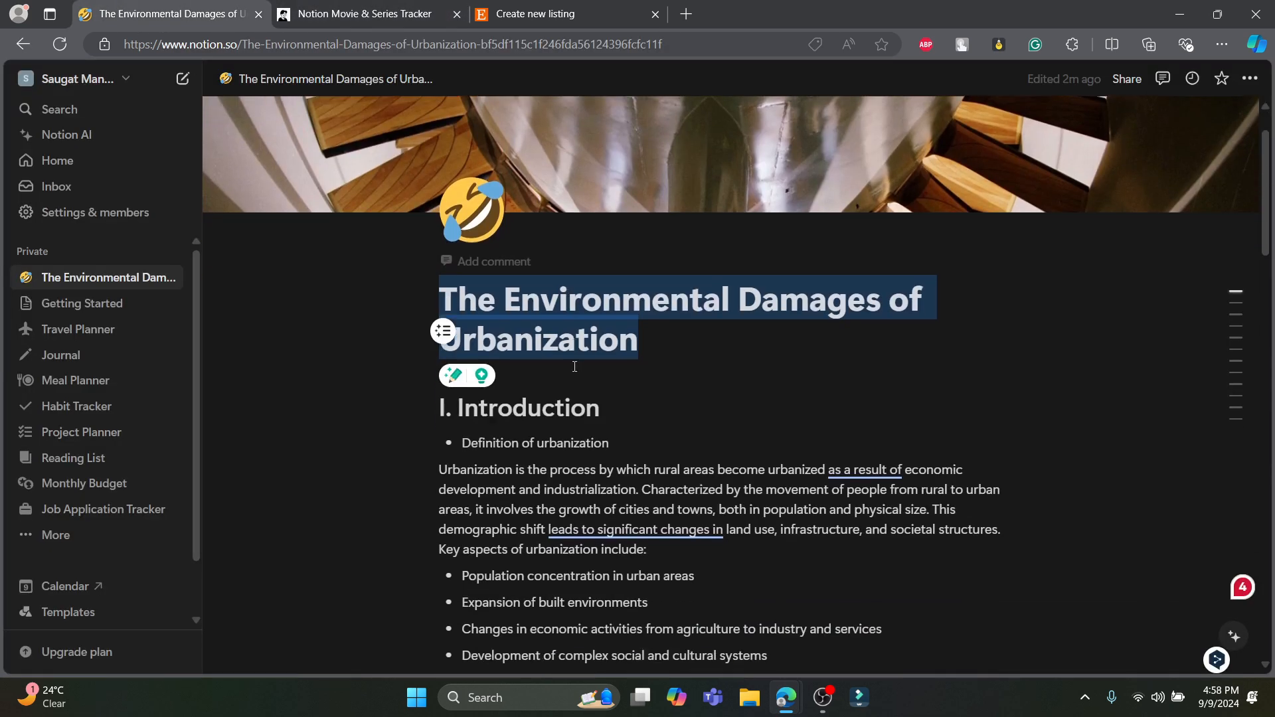
{"action": "scroll", "coordinate": [326, 349], "scroll_direction": "up", "scroll_amount": 1}
{"action": "left_click", "coordinate": [326, 350]}
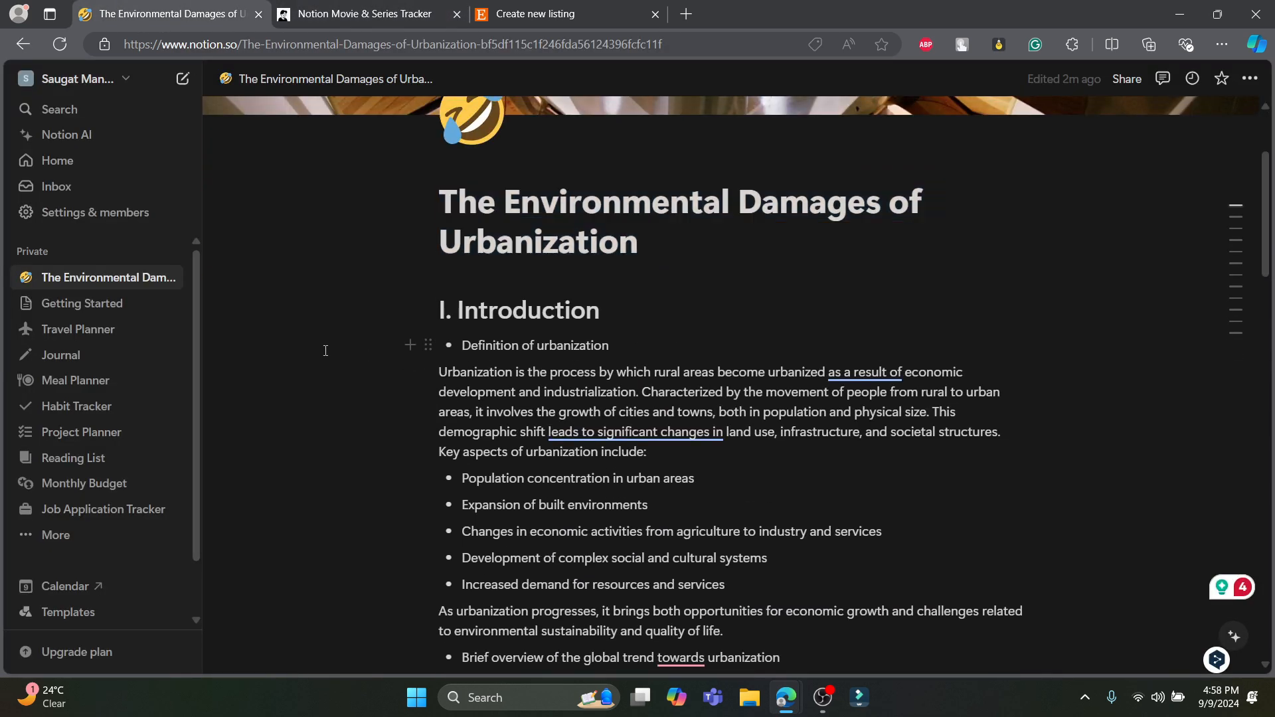
- Open Snipping Tool and capture the Notion page's content area showing the title and introduction
{"action": "left_click", "coordinate": [550, 702]}
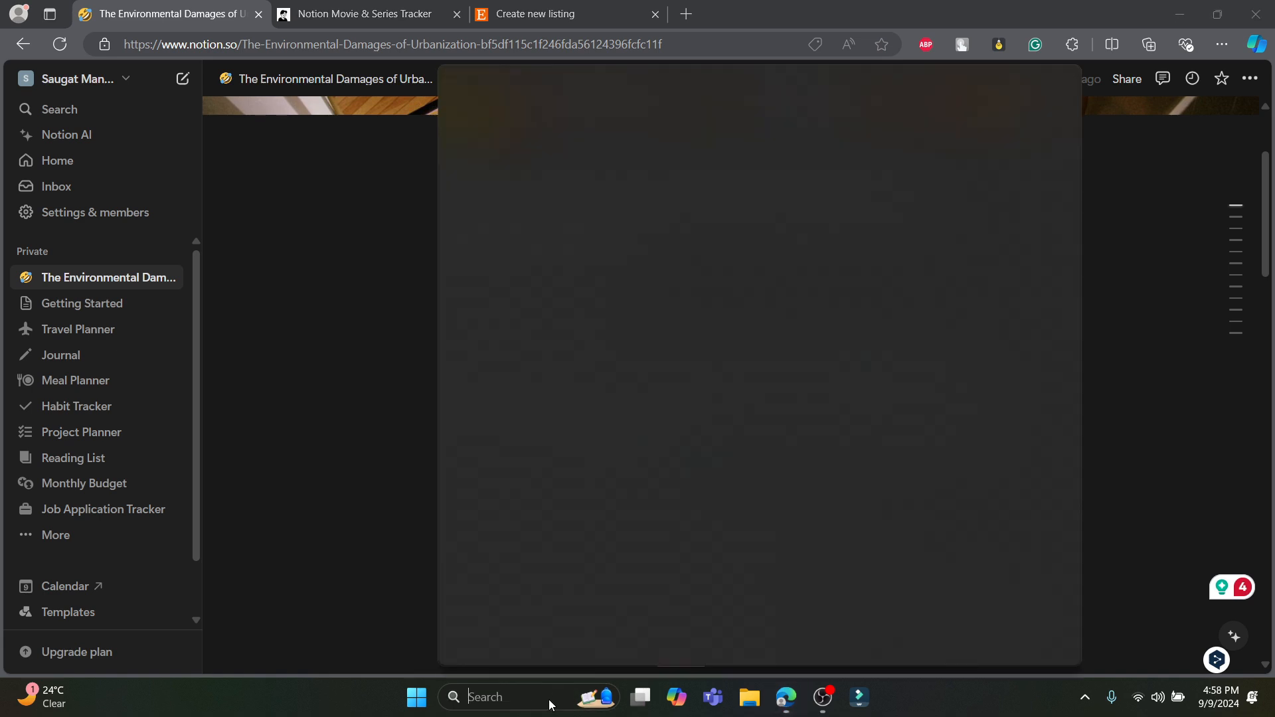
{"action": "type", "text": "snap"}
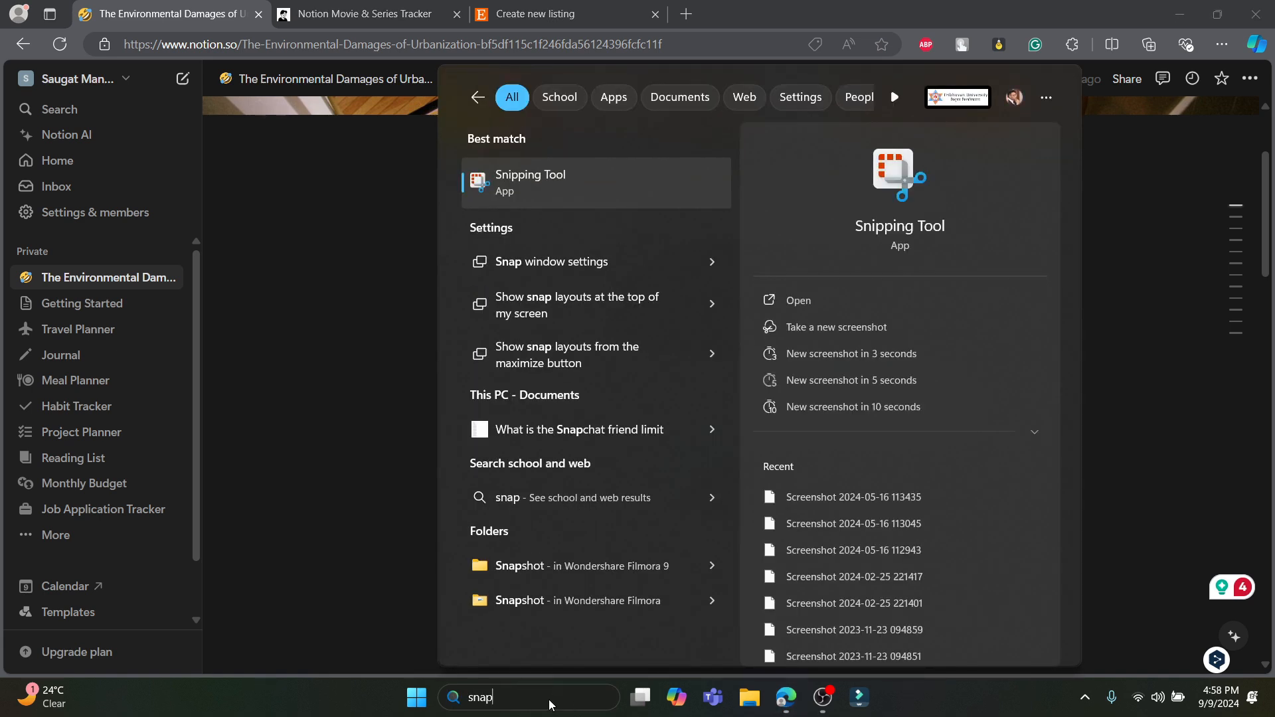
{"action": "key", "text": "Return"}
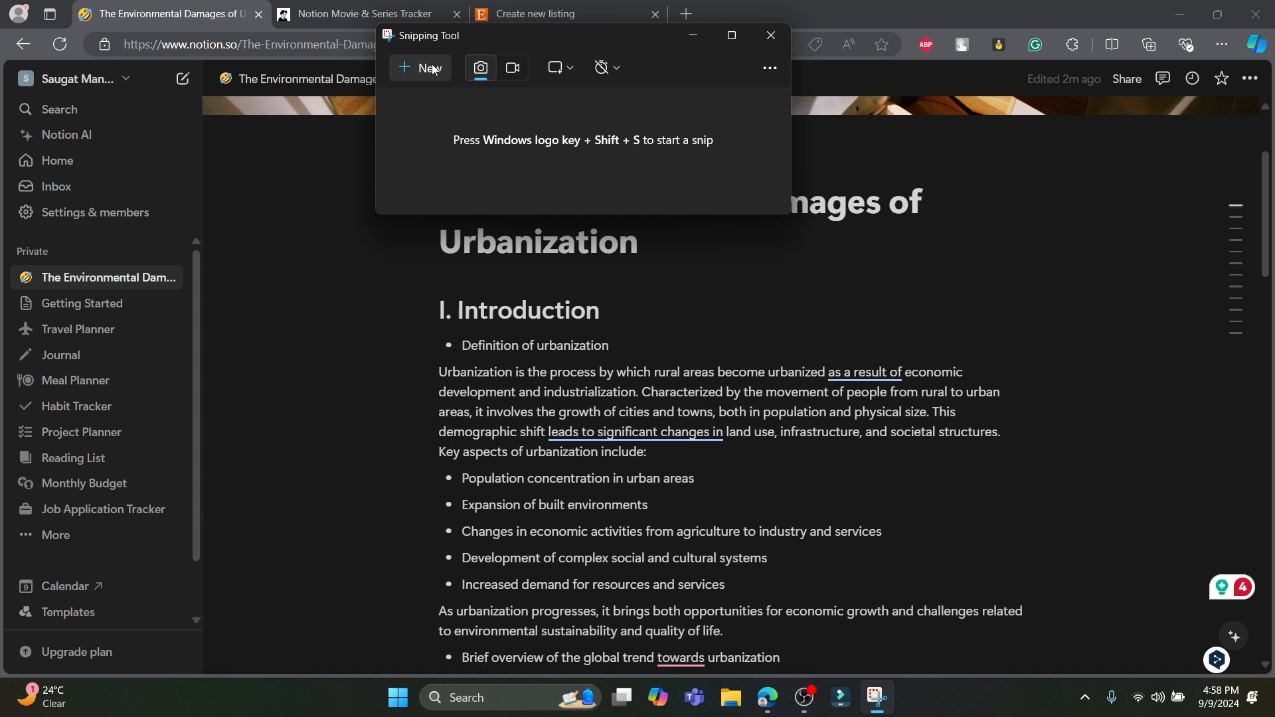
{"action": "left_click", "coordinate": [432, 69]}
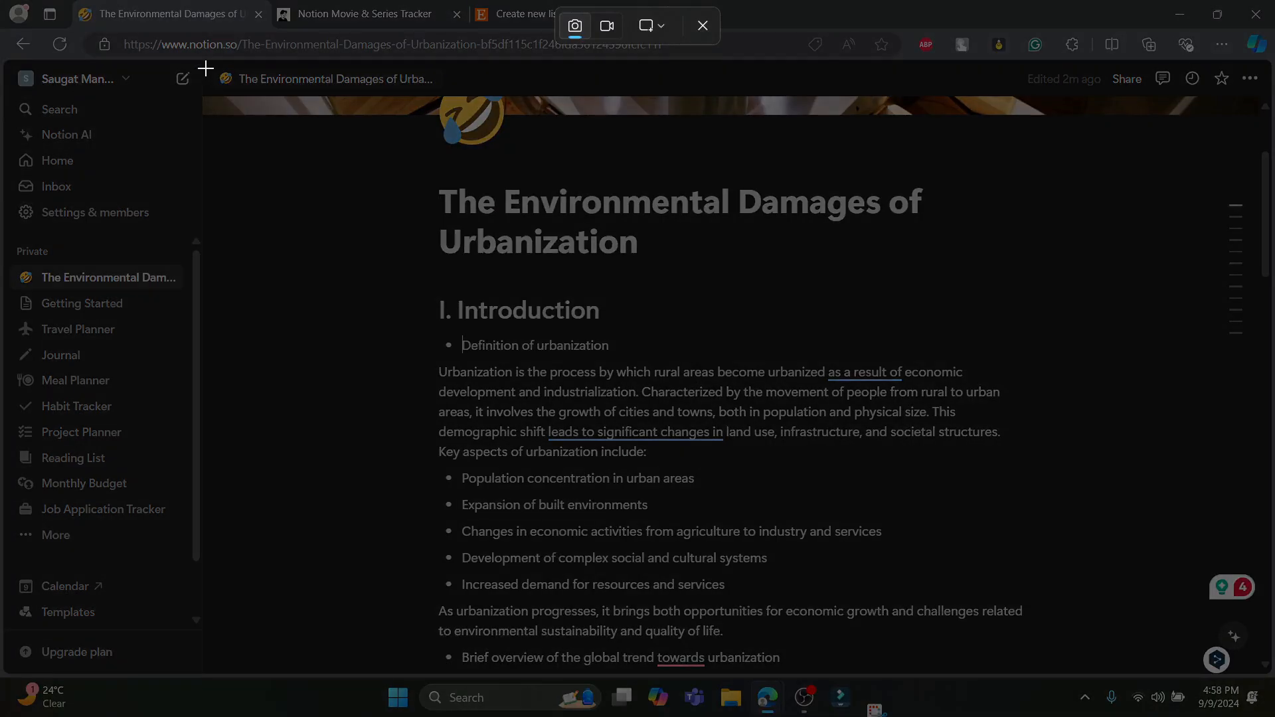
{"action": "left_click_drag", "start_coordinate": [199, 65], "coordinate": [1187, 680]}
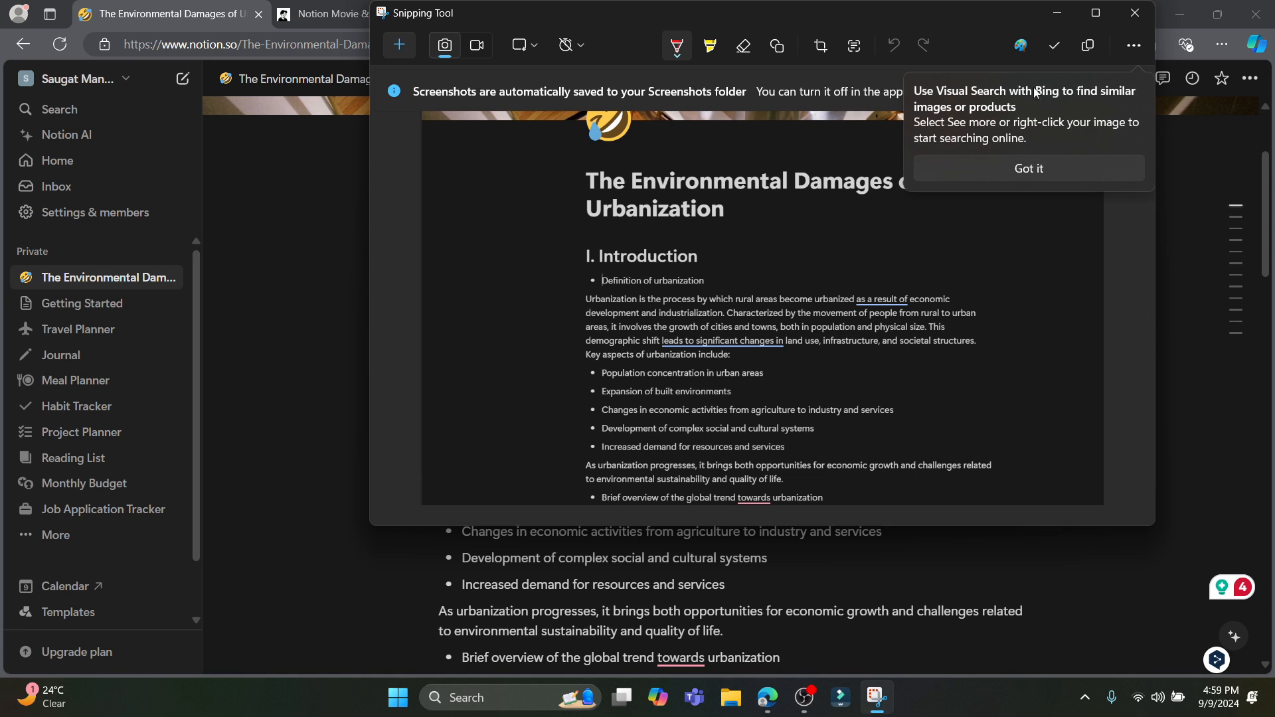
- Save the screenshot as the PNG file "wwwww" in the Downloads folder, then close Snipping Tool
{"action": "left_click", "coordinate": [1049, 173]}
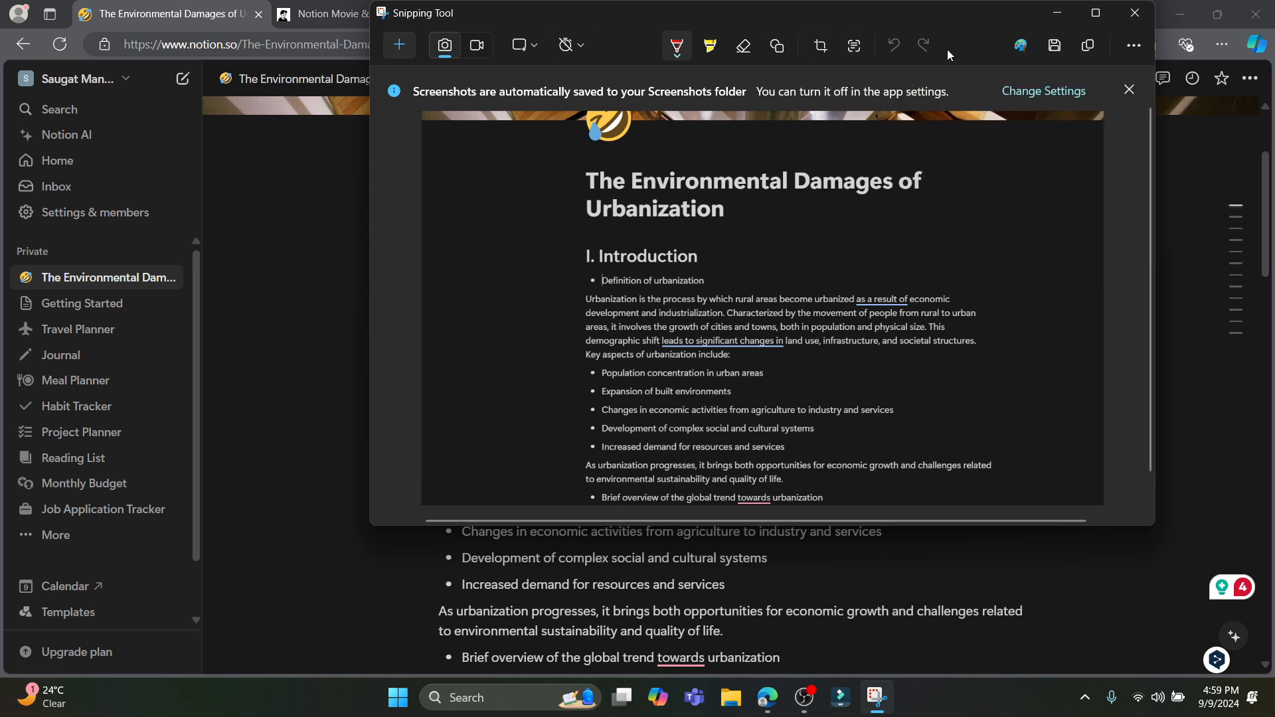
{"action": "left_click", "coordinate": [1055, 47]}
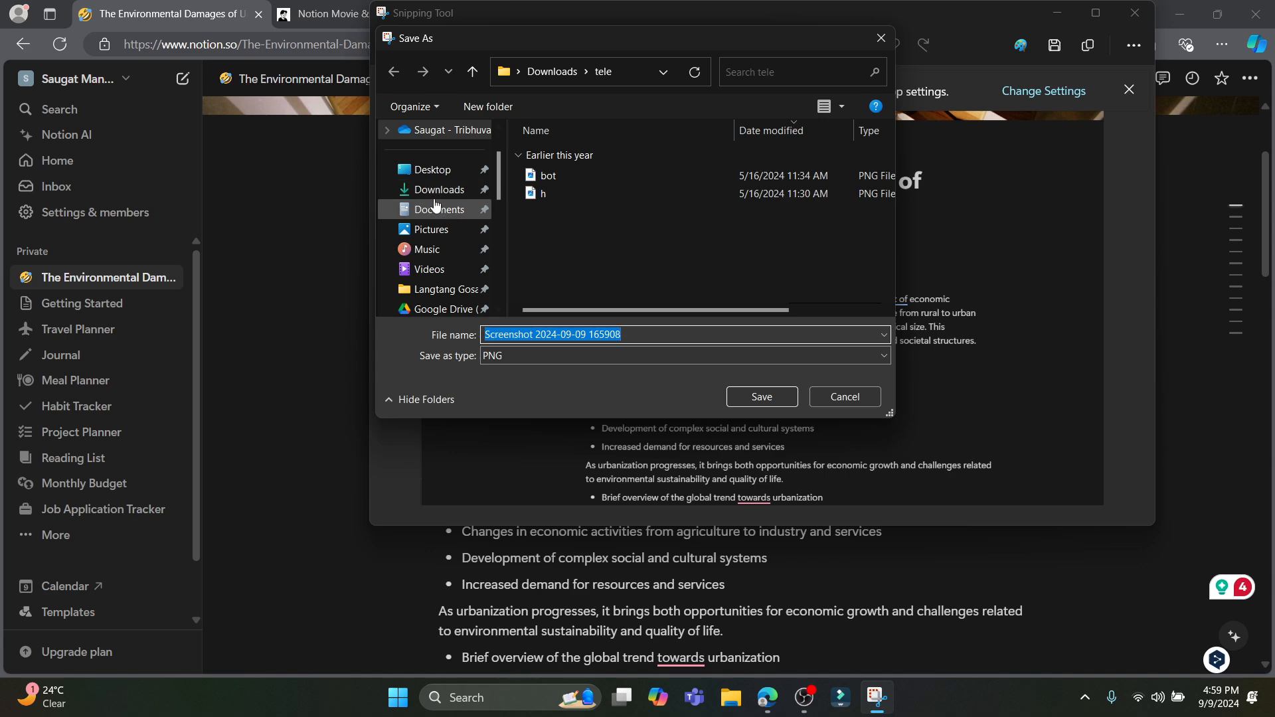
{"action": "left_click", "coordinate": [435, 199]}
{"action": "type", "text": "w"}
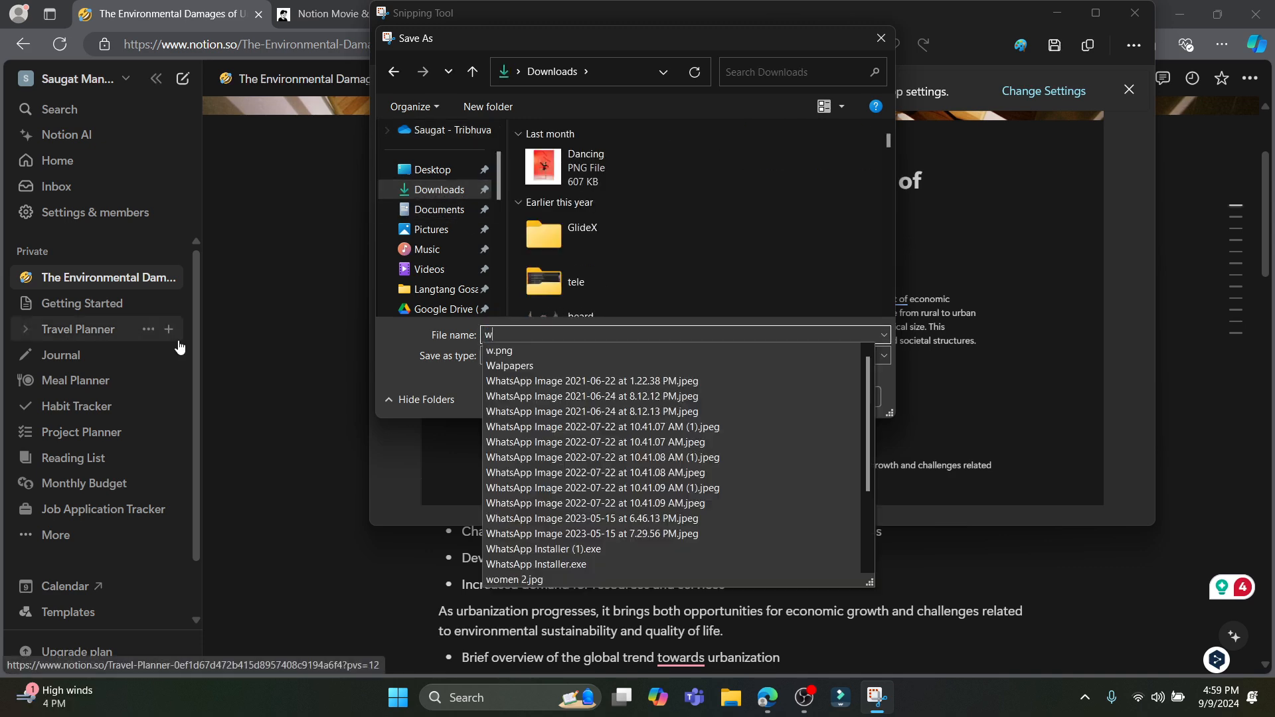
{"action": "type", "text": "ewewe"}
{"action": "left_click", "coordinate": [739, 400]}
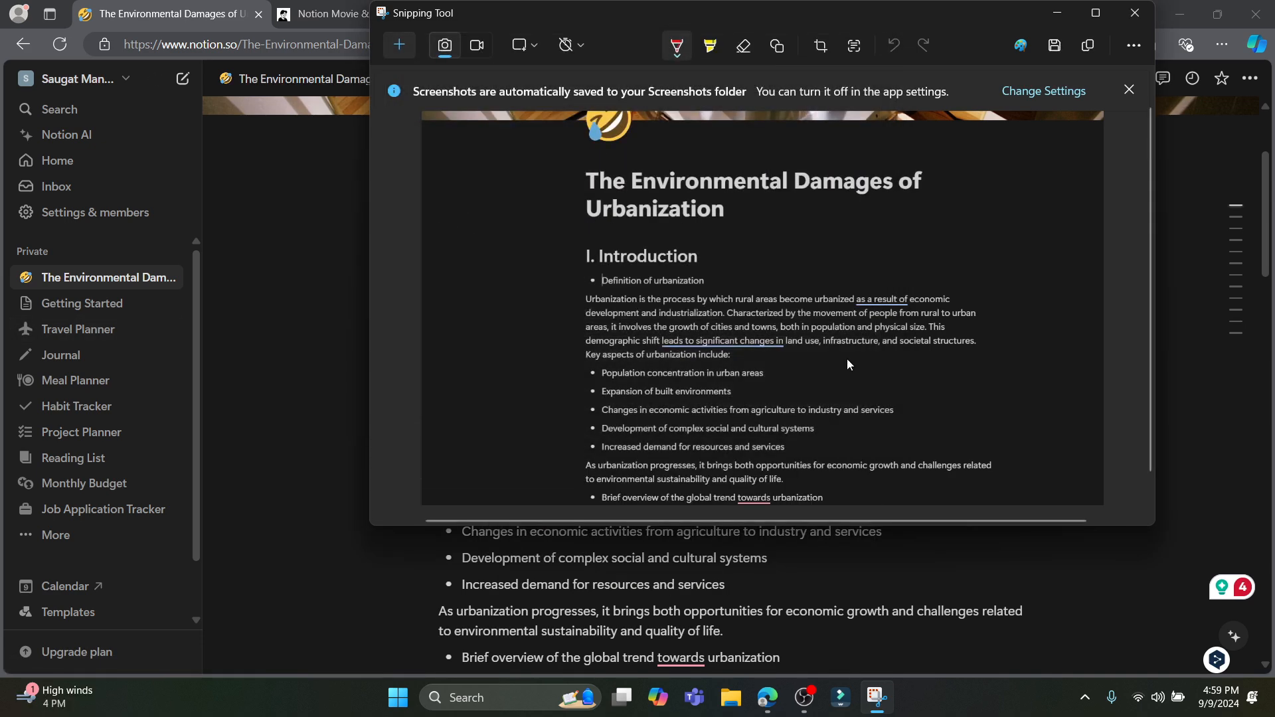
{"action": "left_click", "coordinate": [1134, 13]}
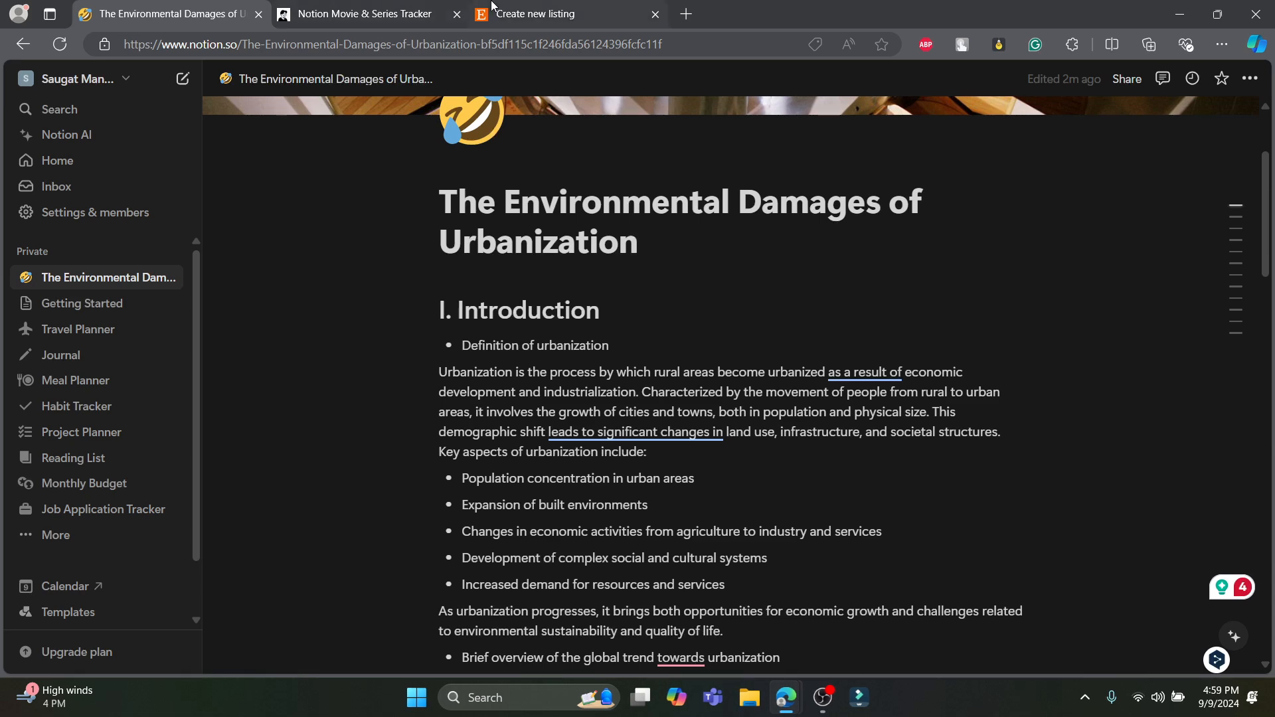
- Switch to the Etsy listing and upload the "wwwww" screenshot from Downloads as its photo
{"action": "left_click", "coordinate": [559, 8]}
{"action": "scroll", "coordinate": [540, 412], "scroll_direction": "down", "scroll_amount": 1}
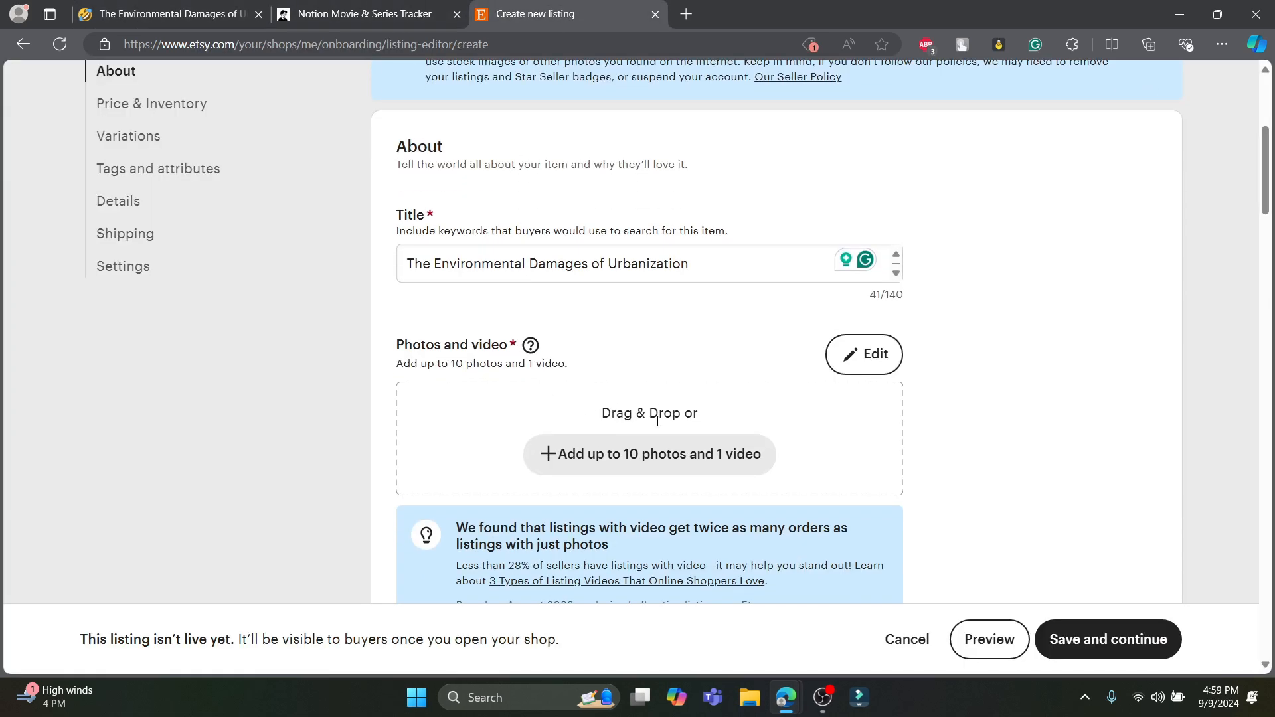
{"action": "left_click", "coordinate": [632, 456]}
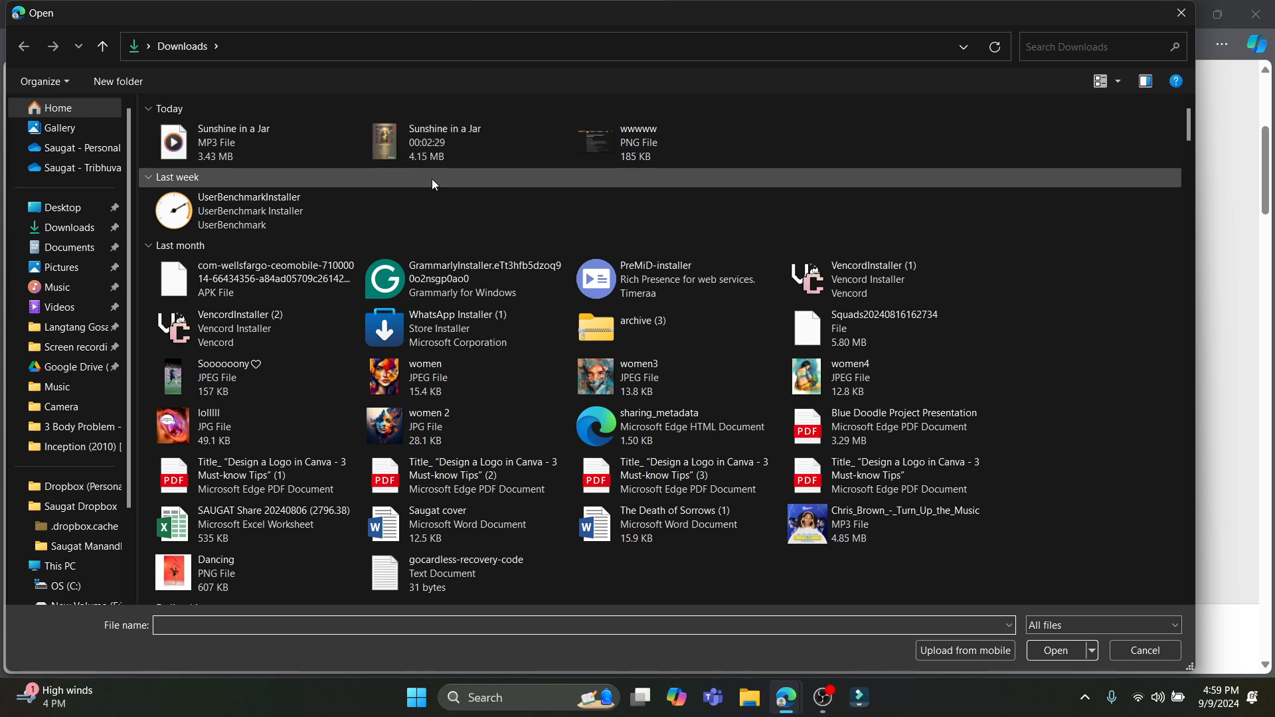
{"action": "left_click", "coordinate": [69, 249]}
{"action": "left_click", "coordinate": [69, 228]}
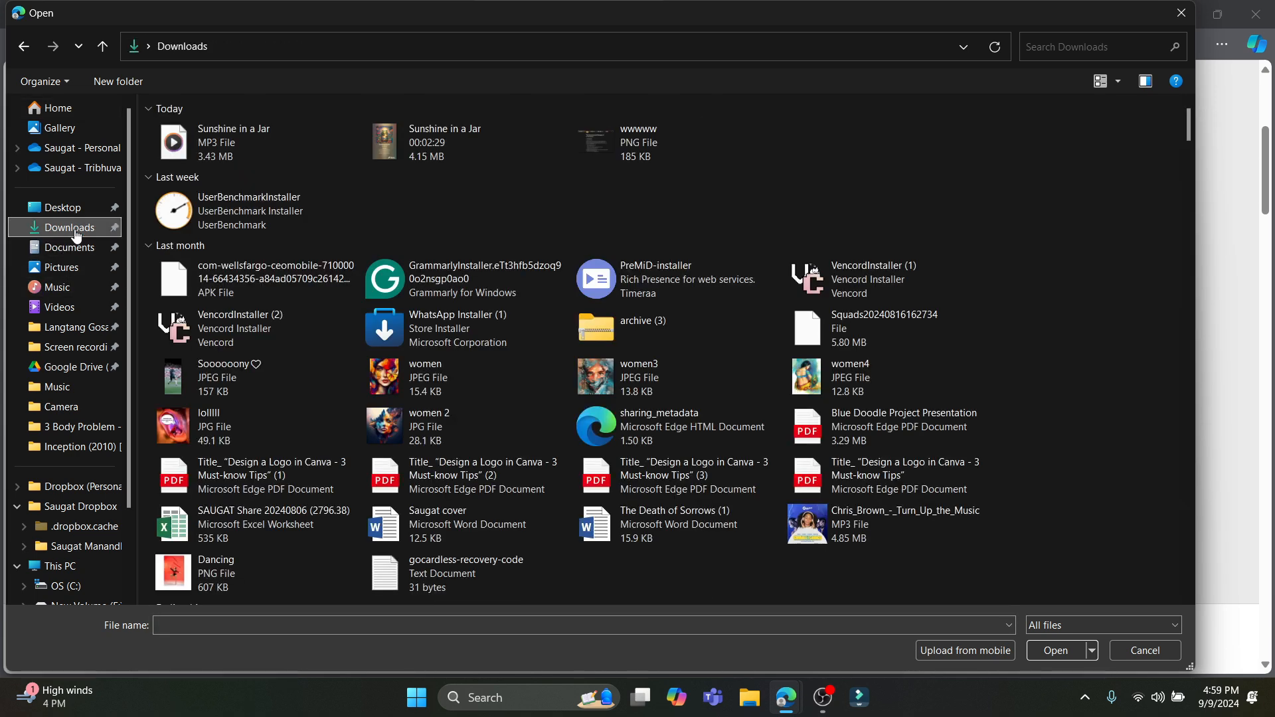
{"action": "double_click", "coordinate": [592, 148]}
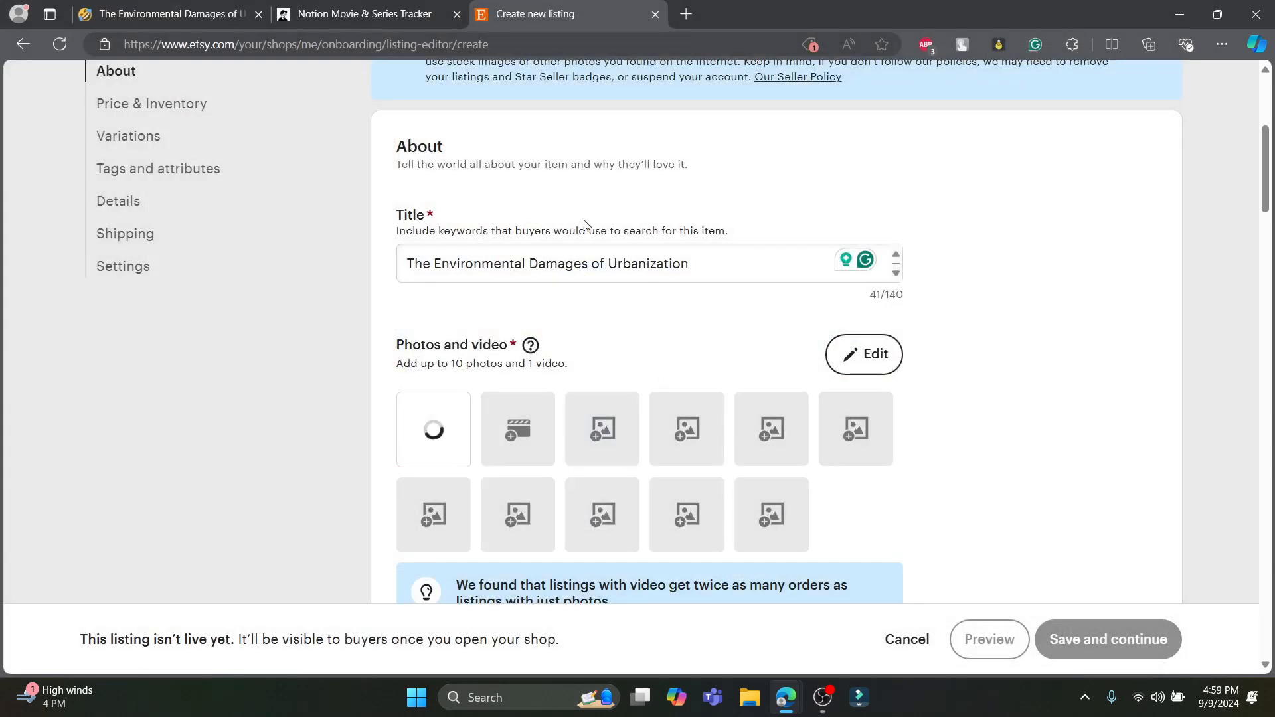
- Look over the listing's thumbnail, description, personalization, price, quantity, variations and tags sections, and the remaining shop setup stages
{"action": "scroll", "coordinate": [501, 432], "scroll_direction": "down", "scroll_amount": 9}
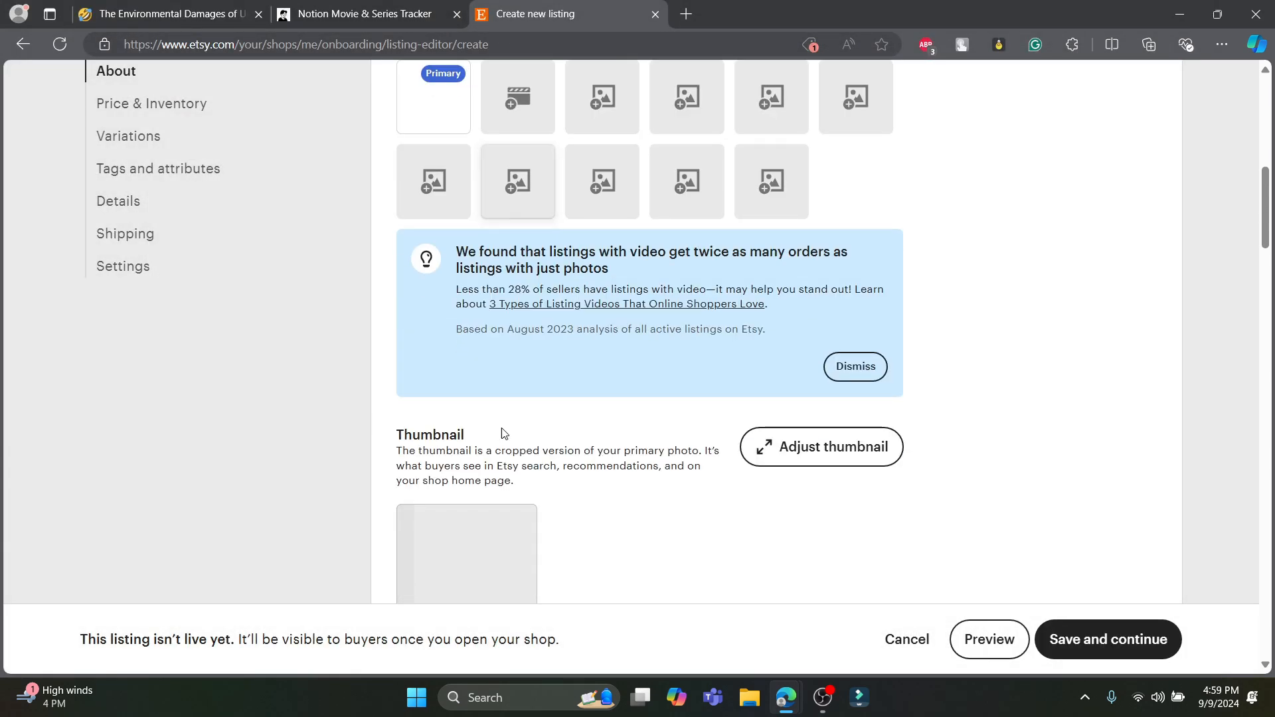
{"action": "left_click", "coordinate": [498, 464]}
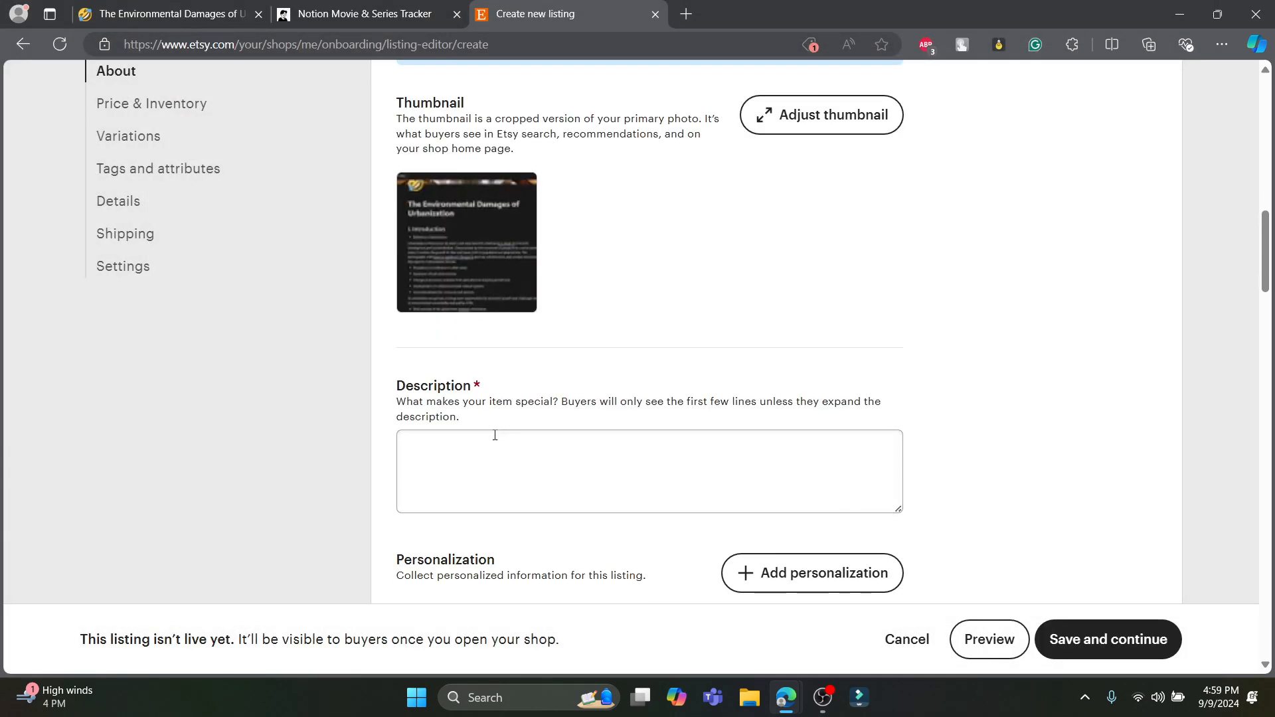
{"action": "left_click", "coordinate": [480, 465]}
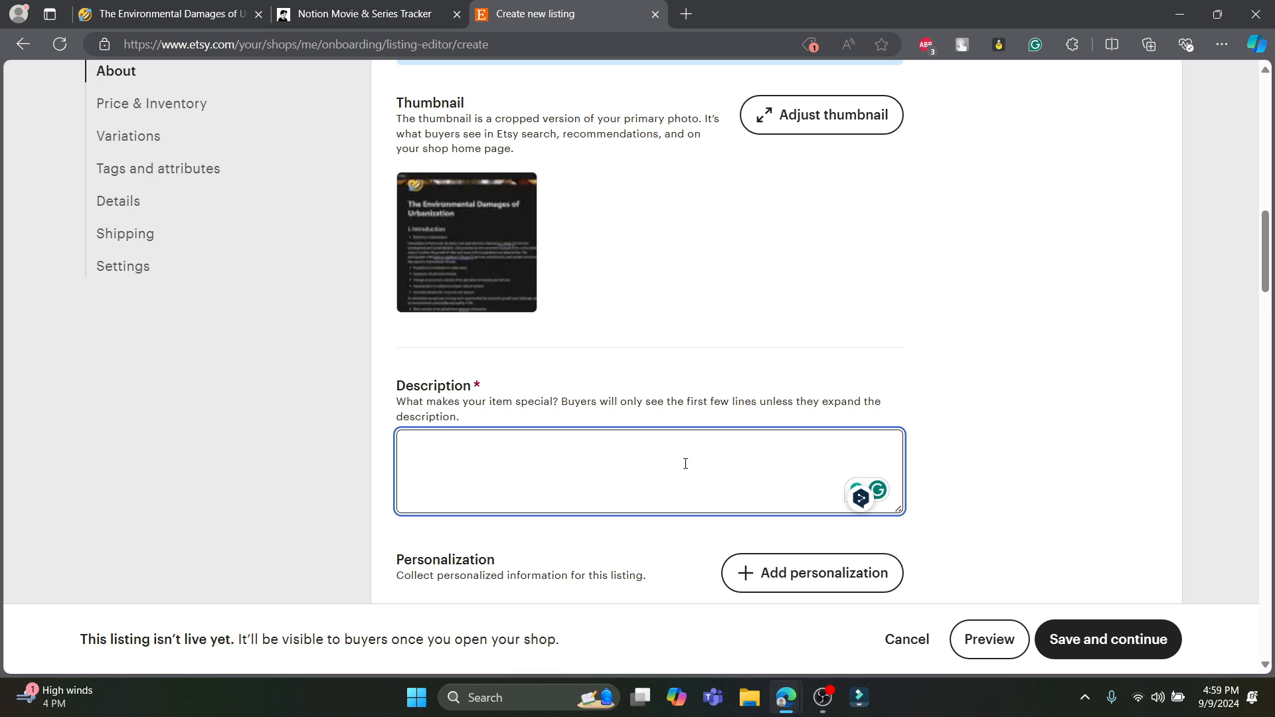
{"action": "scroll", "coordinate": [557, 391], "scroll_direction": "down", "scroll_amount": 5}
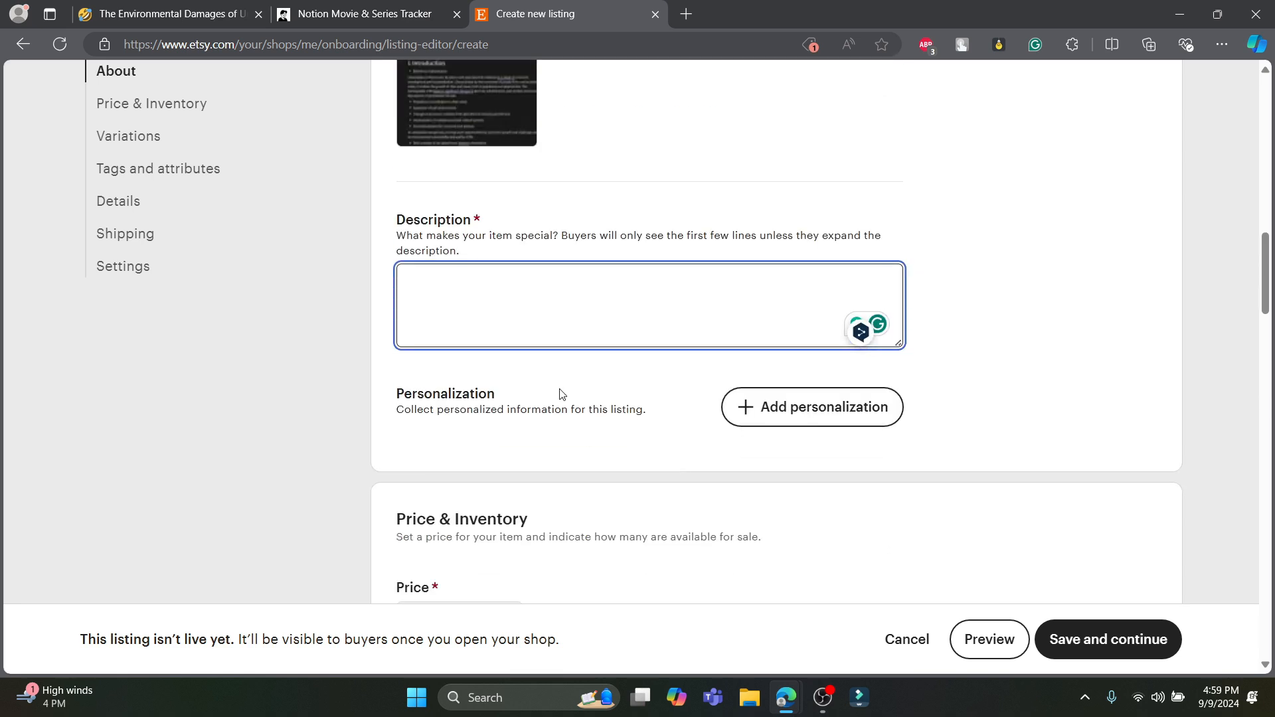
{"action": "scroll", "coordinate": [509, 266], "scroll_direction": "up", "scroll_amount": 1}
{"action": "scroll", "coordinate": [481, 497], "scroll_direction": "down", "scroll_amount": 1}
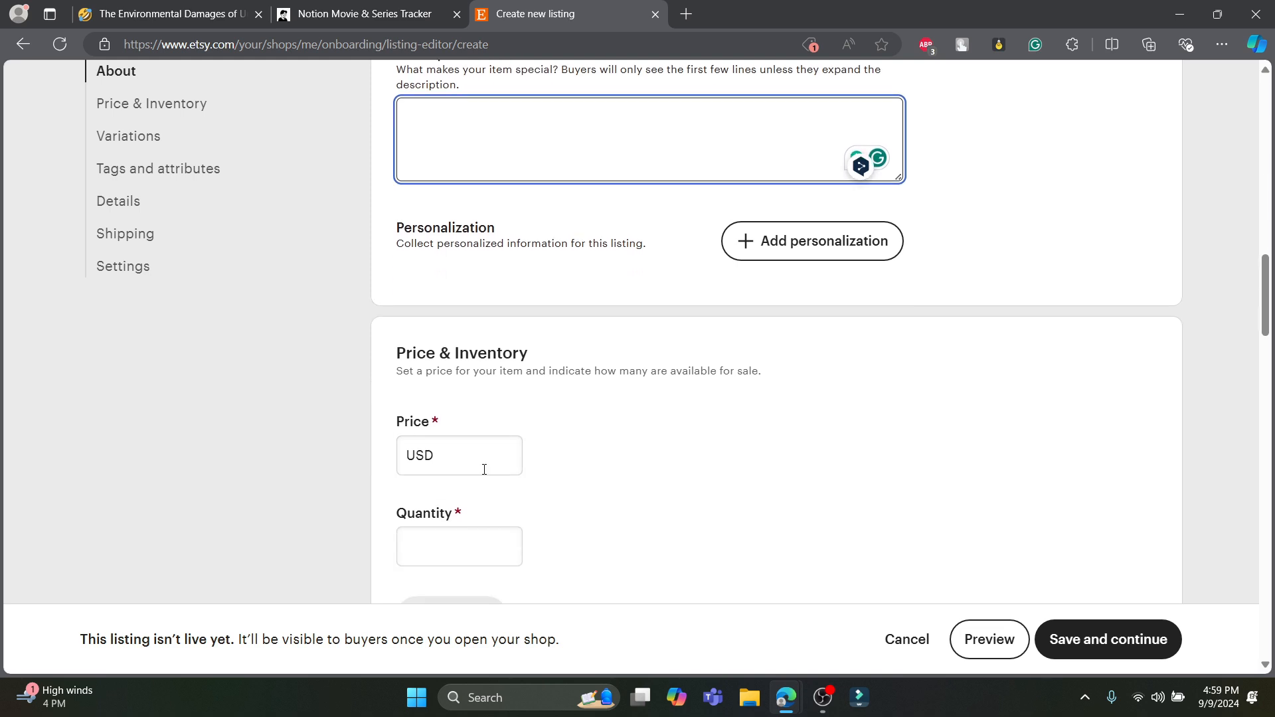
{"action": "scroll", "coordinate": [481, 376], "scroll_direction": "down", "scroll_amount": 2}
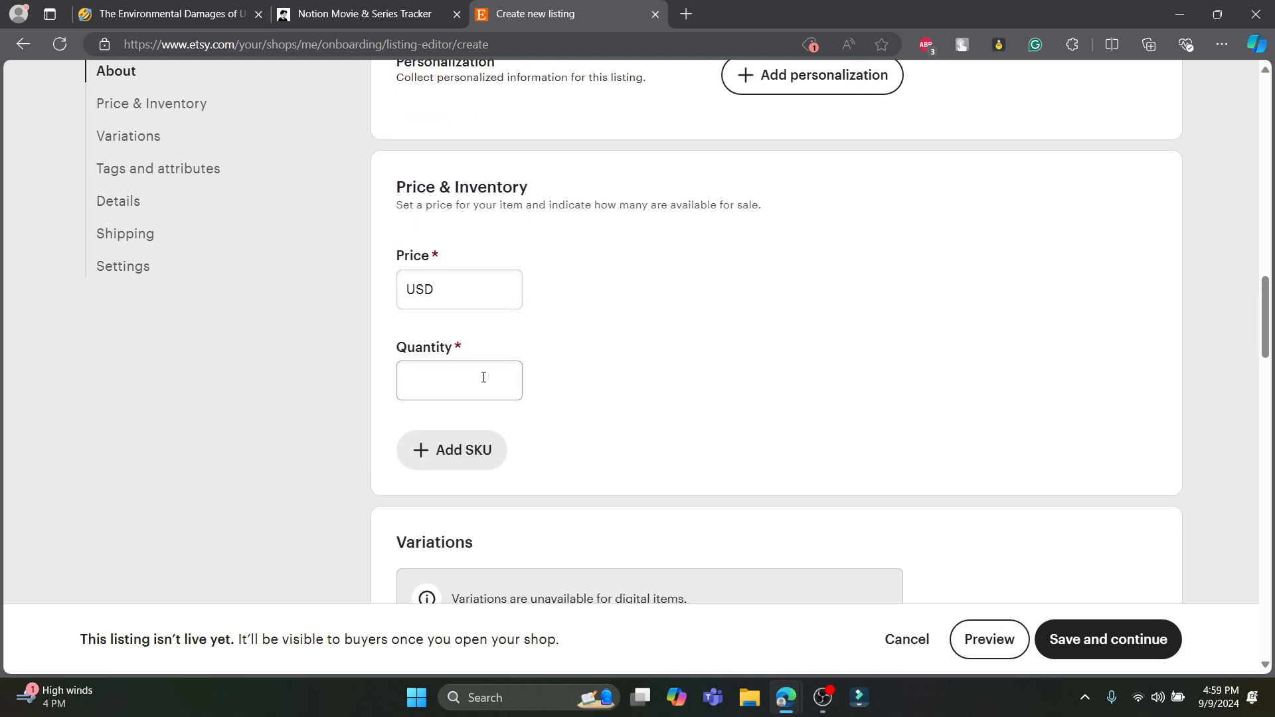
{"action": "scroll", "coordinate": [436, 384], "scroll_direction": "down", "scroll_amount": 3}
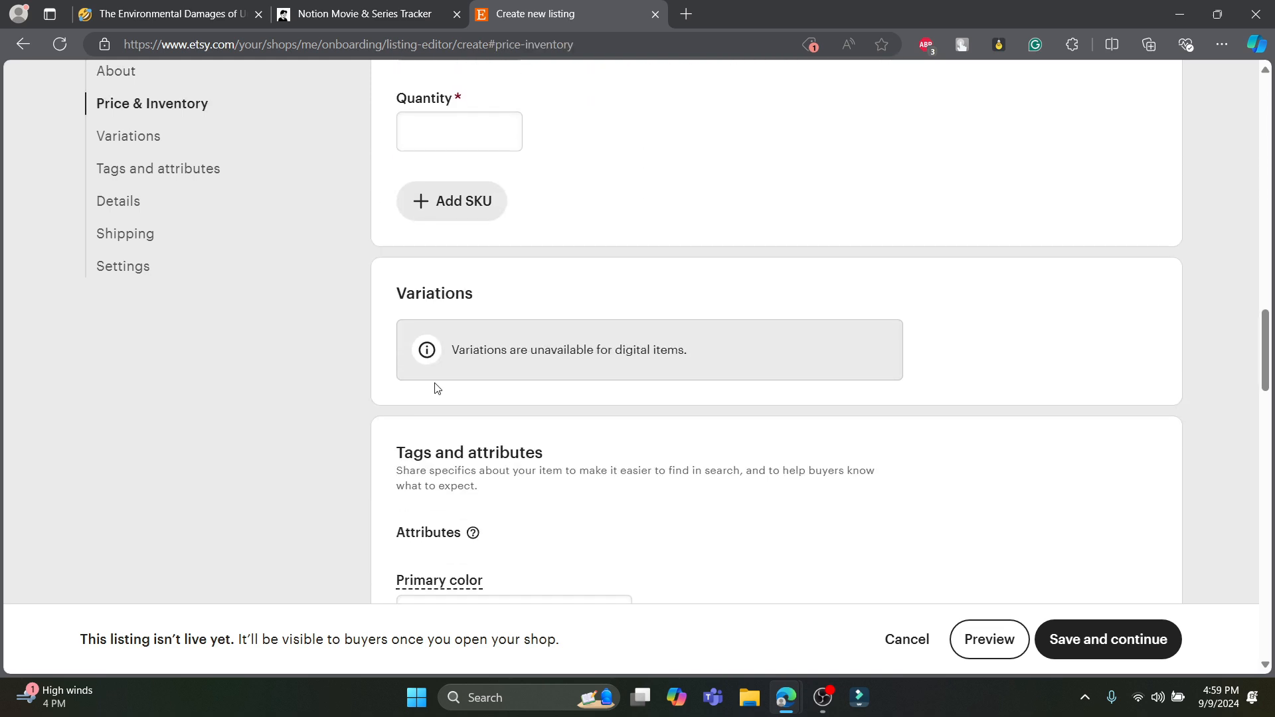
{"action": "scroll", "coordinate": [505, 386], "scroll_direction": "up", "scroll_amount": 6}
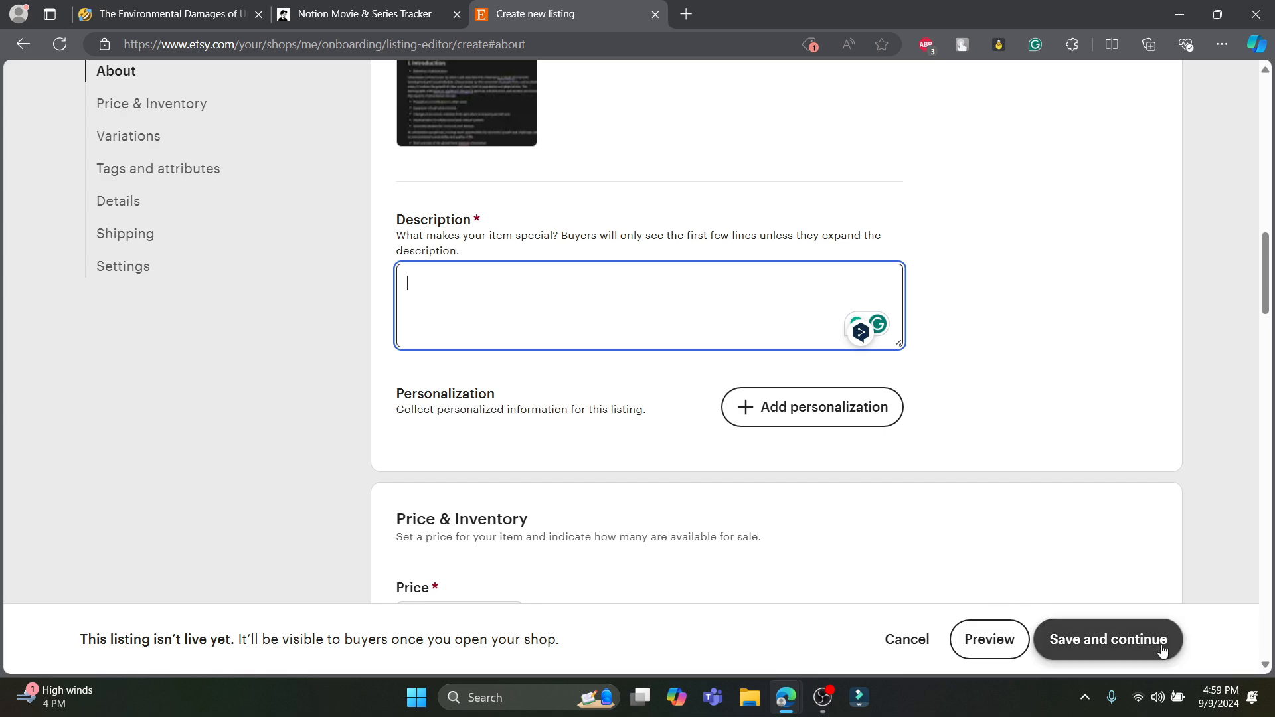
{"action": "scroll", "coordinate": [1047, 591], "scroll_direction": "up", "scroll_amount": 10}
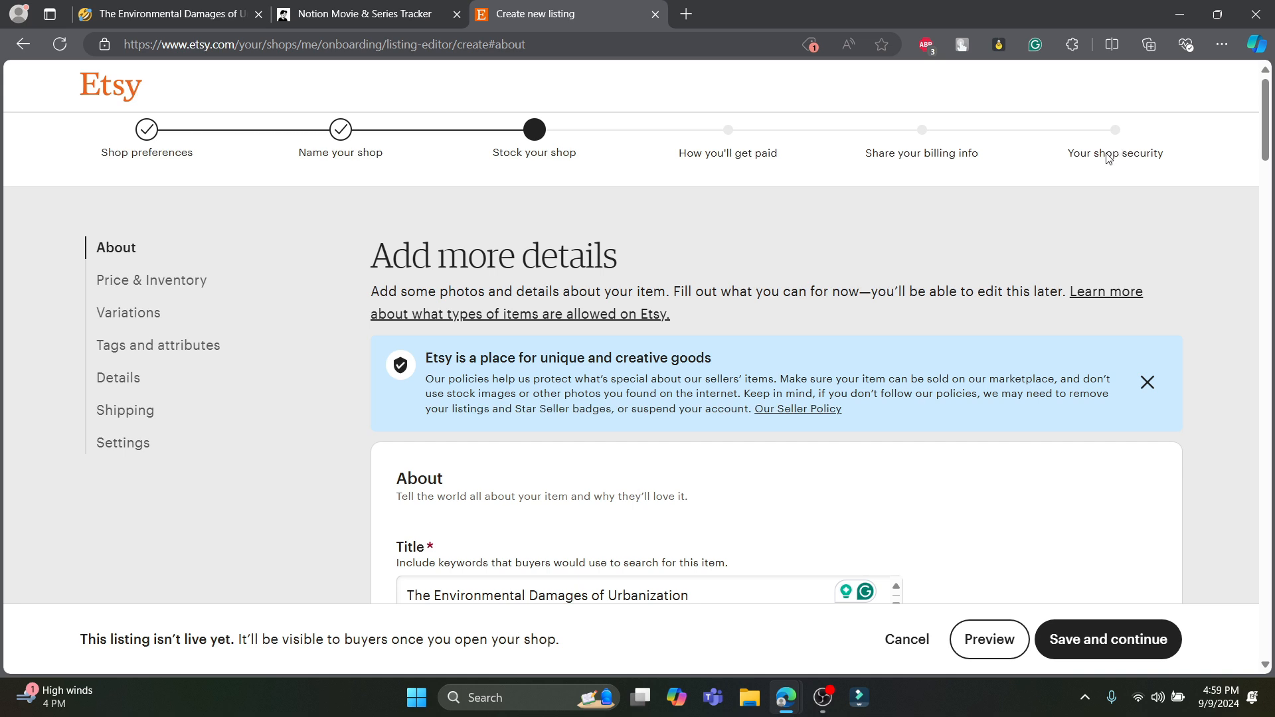
- Leave the unsaved listing for the Etsy home page, then close the Notion Movie & Series Tracker page and return to the urbanization page
{"action": "left_click", "coordinate": [106, 100]}
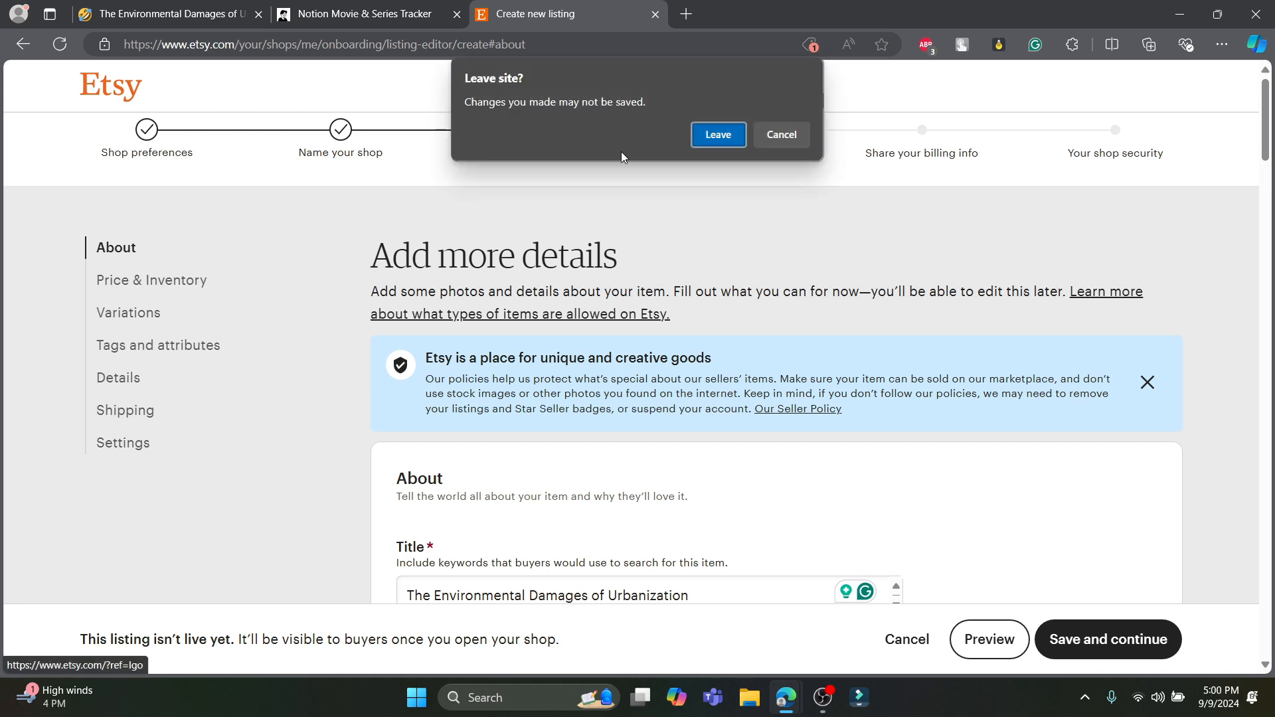
{"action": "left_click", "coordinate": [712, 138]}
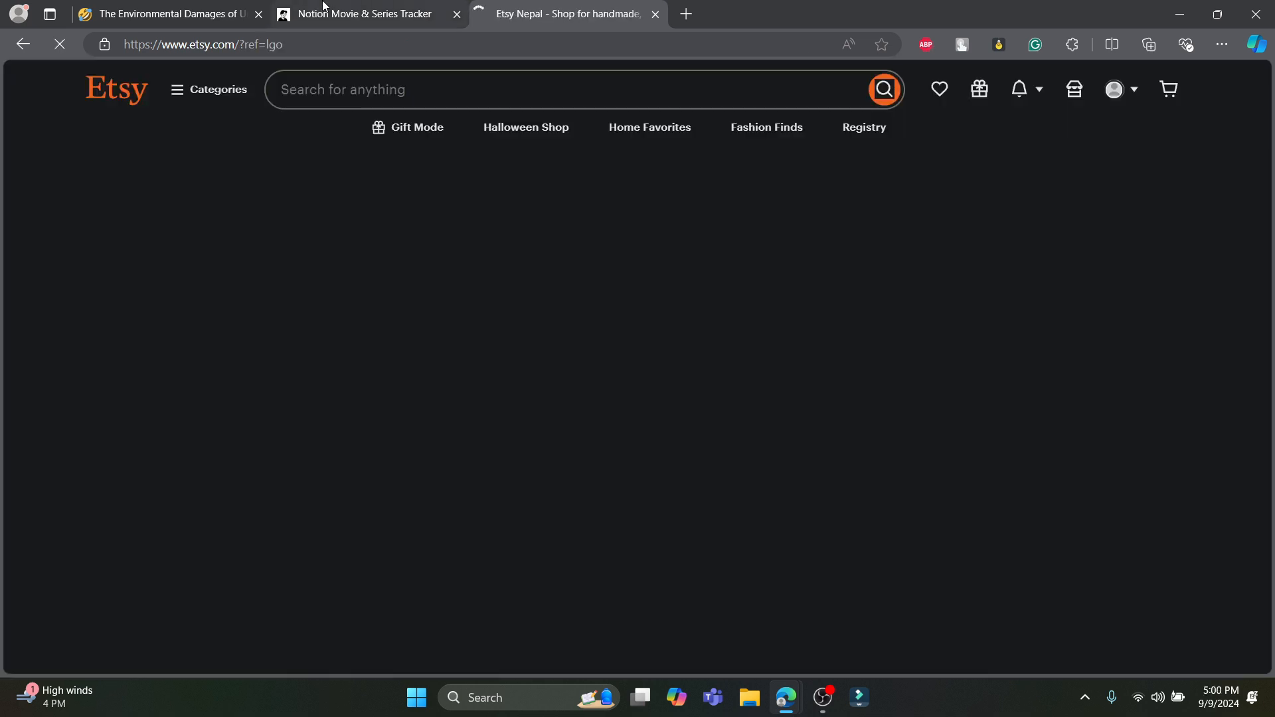
{"action": "middle_click", "coordinate": [339, 7]}
{"action": "left_click", "coordinate": [200, 5]}
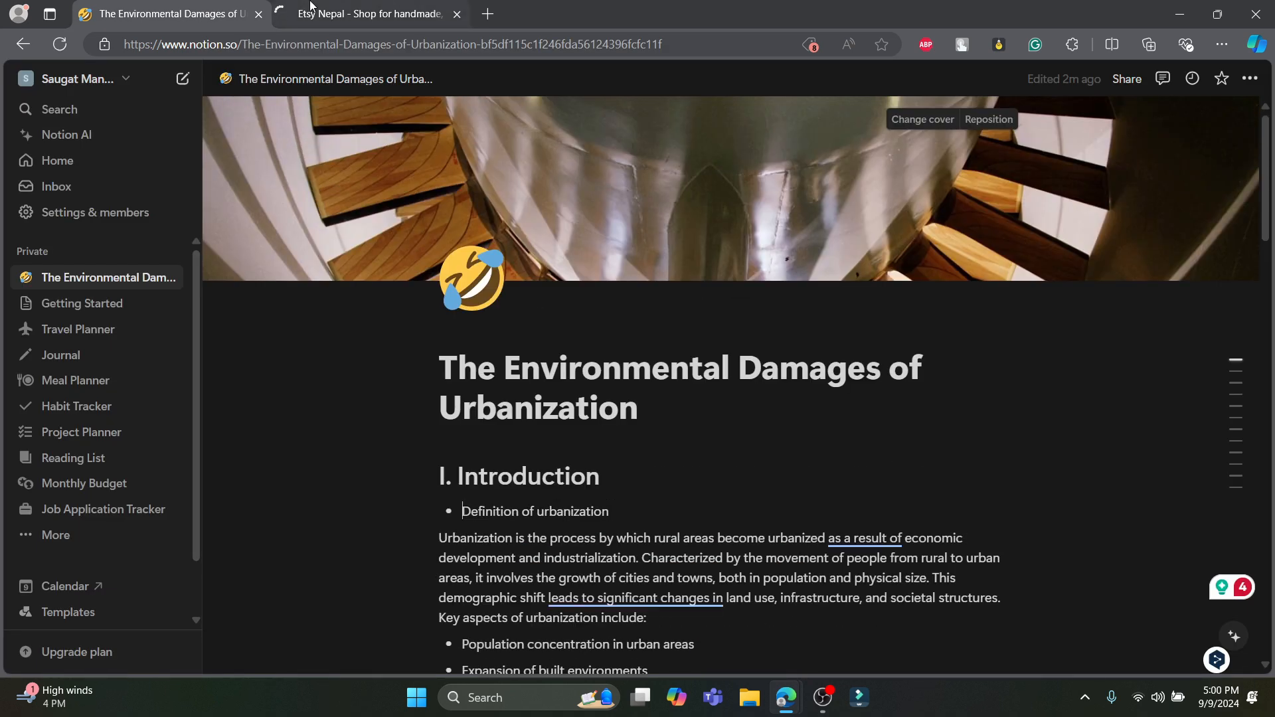
{"action": "mouse_move", "coordinate": [311, 4]}
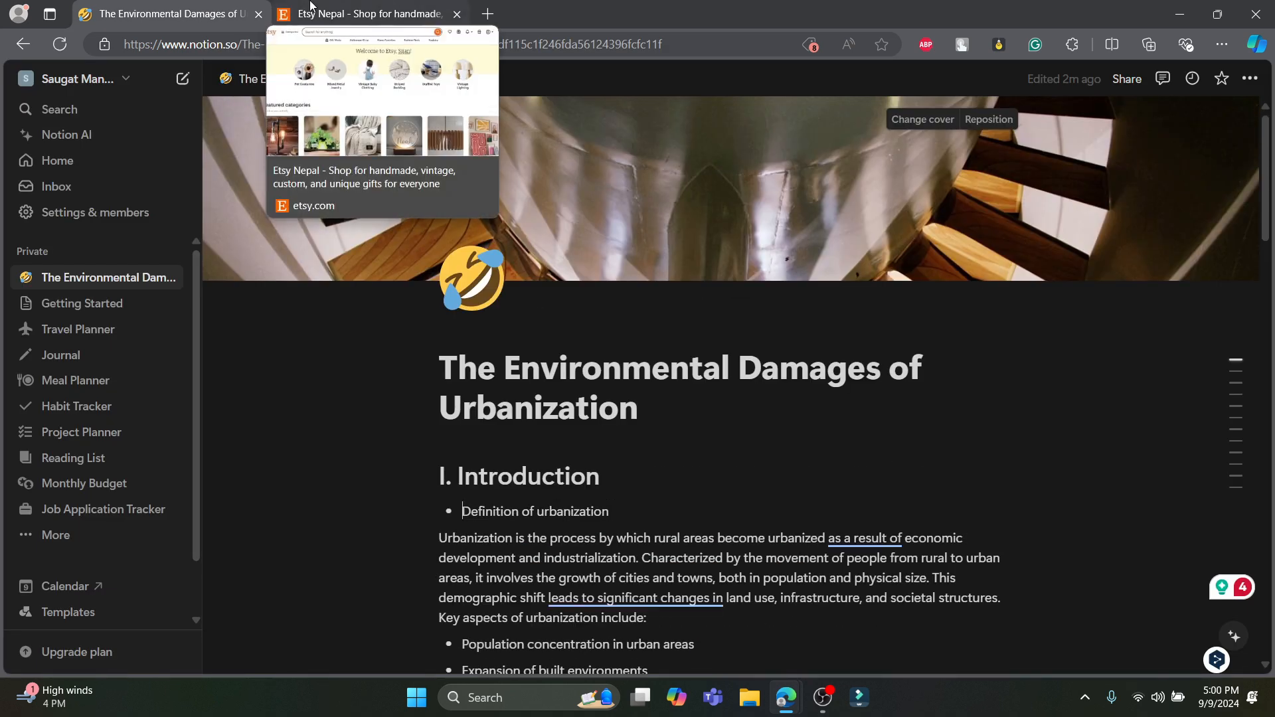